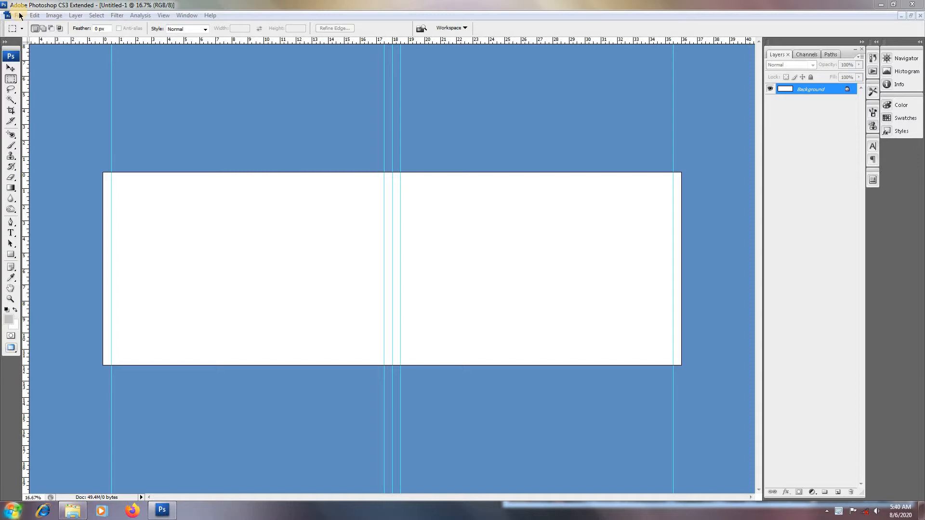
Open the image SRI_1878 from the 06.08.2020 folder
{"action": "left_click", "coordinate": [19, 17]}
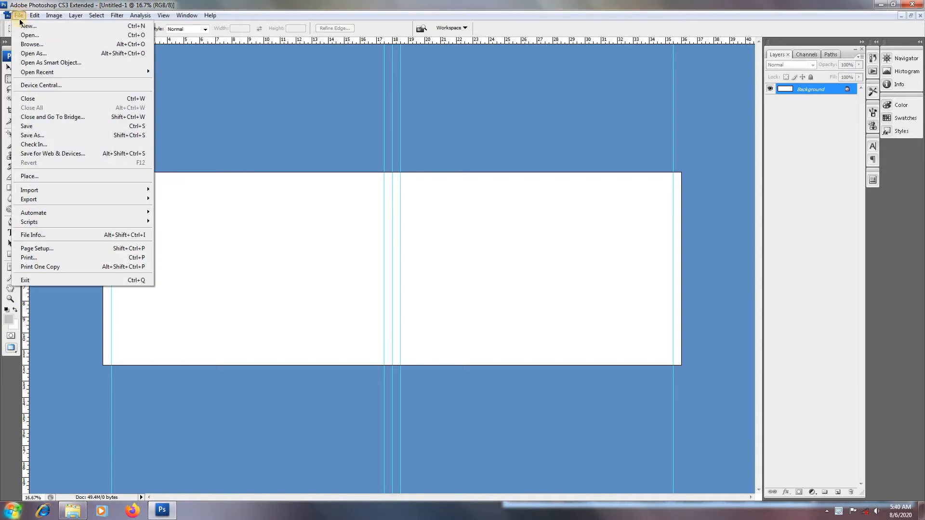
{"action": "left_click", "coordinate": [23, 38]}
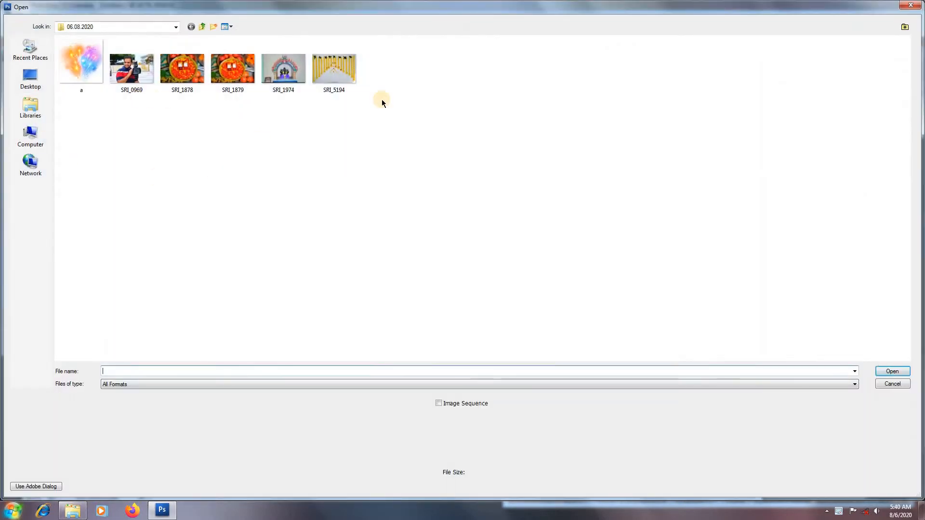
{"action": "left_click", "coordinate": [181, 86]}
{"action": "double_click", "coordinate": [181, 83]}
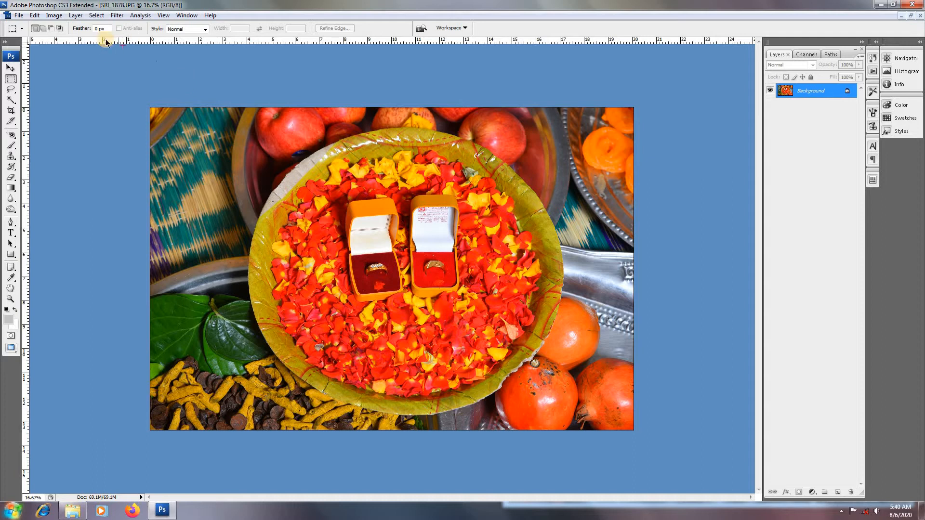
Apply a Gaussian Blur with a radius of 134.0 pixels to the ring photo
{"action": "left_click", "coordinate": [117, 15]}
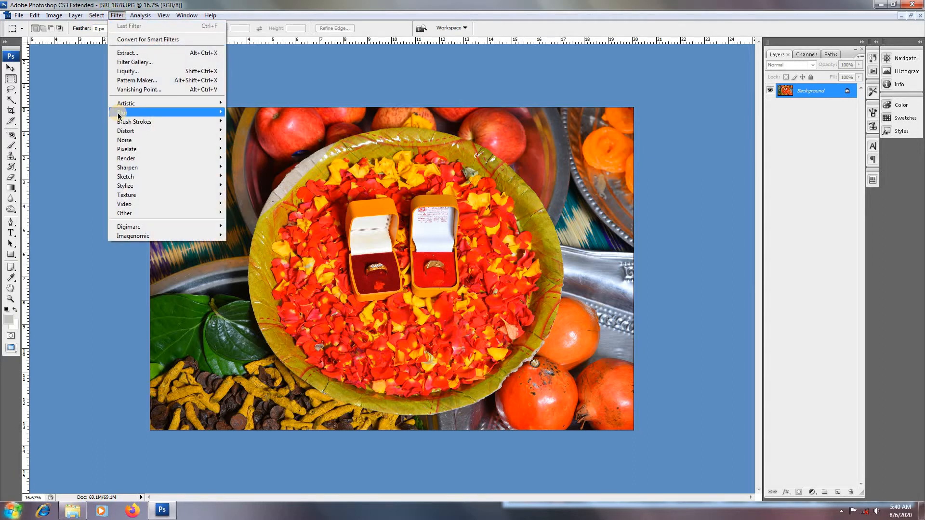
{"action": "mouse_move", "coordinate": [121, 113]}
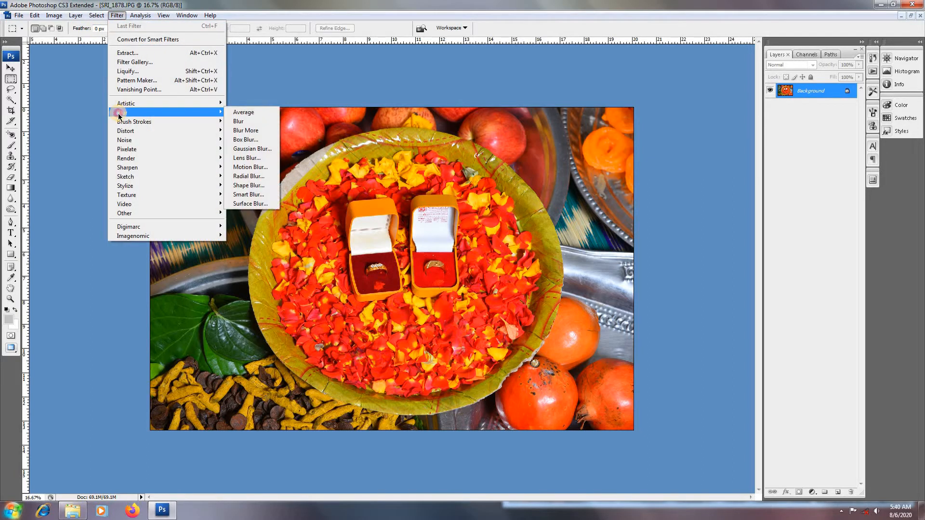
{"action": "left_click", "coordinate": [252, 148]}
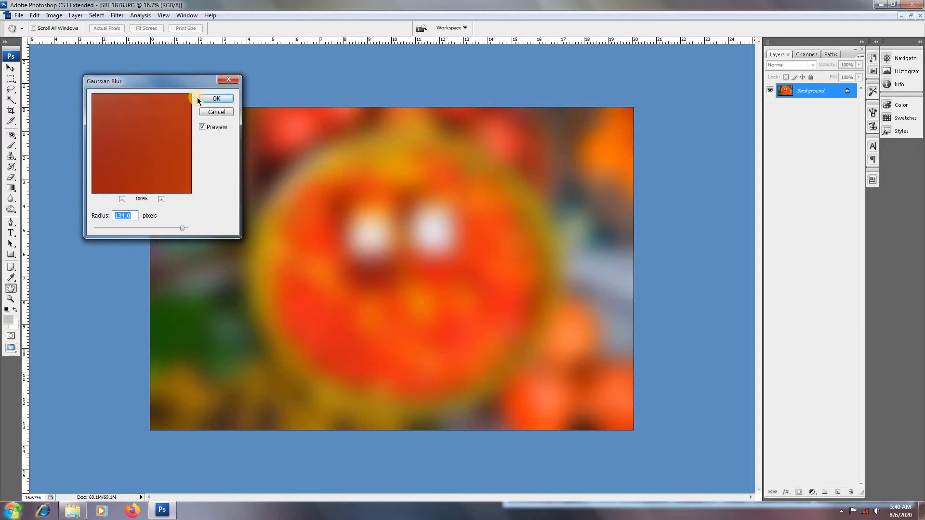
{"action": "left_click", "coordinate": [229, 99]}
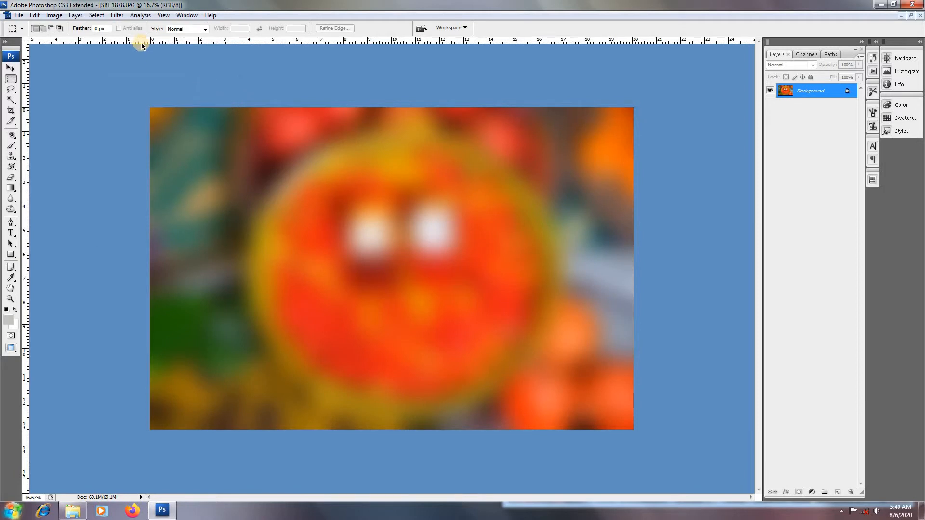
Apply a Motion Blur to the blurred photo with an angle of -79° and a distance of about 947 pixels
{"action": "left_click", "coordinate": [117, 16]}
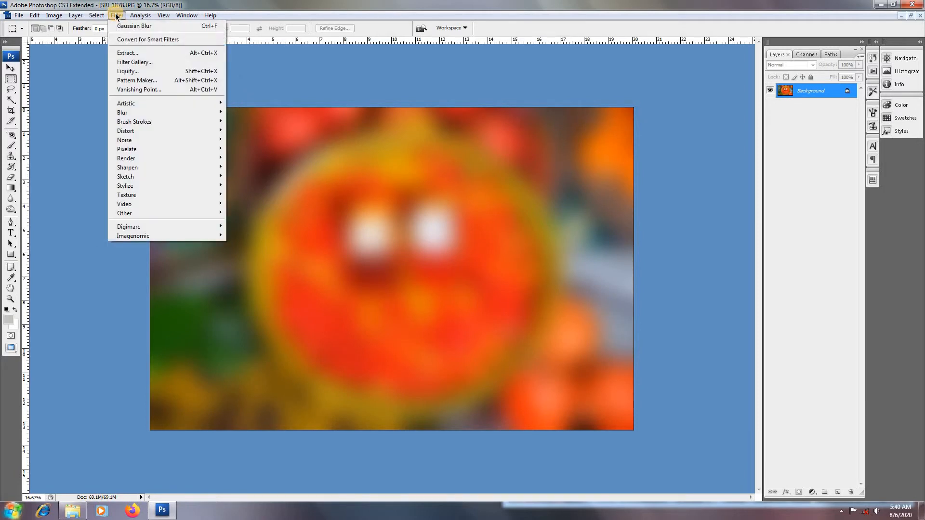
{"action": "mouse_move", "coordinate": [129, 114]}
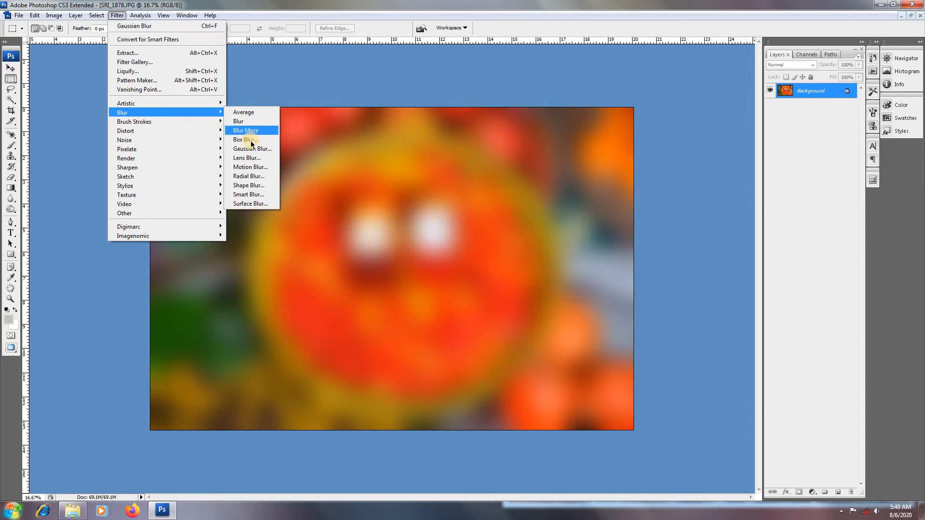
{"action": "left_click", "coordinate": [250, 167]}
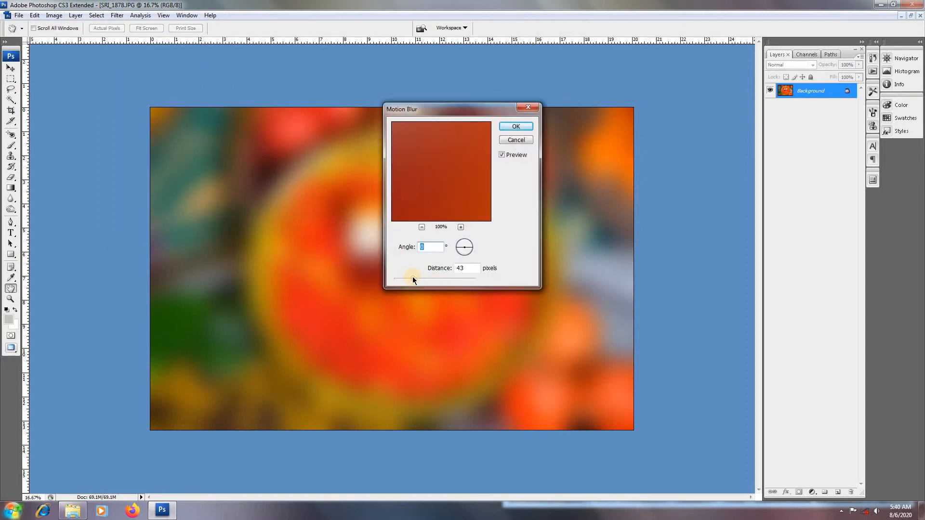
{"action": "left_click", "coordinate": [443, 279]}
{"action": "left_click", "coordinate": [470, 255]}
{"action": "mouse_move", "coordinate": [466, 253]}
{"action": "left_mouse_down"}
{"action": "mouse_move", "coordinate": [470, 278]}
{"action": "mouse_move", "coordinate": [470, 250]}
{"action": "mouse_move", "coordinate": [462, 257]}
{"action": "left_mouse_up"}
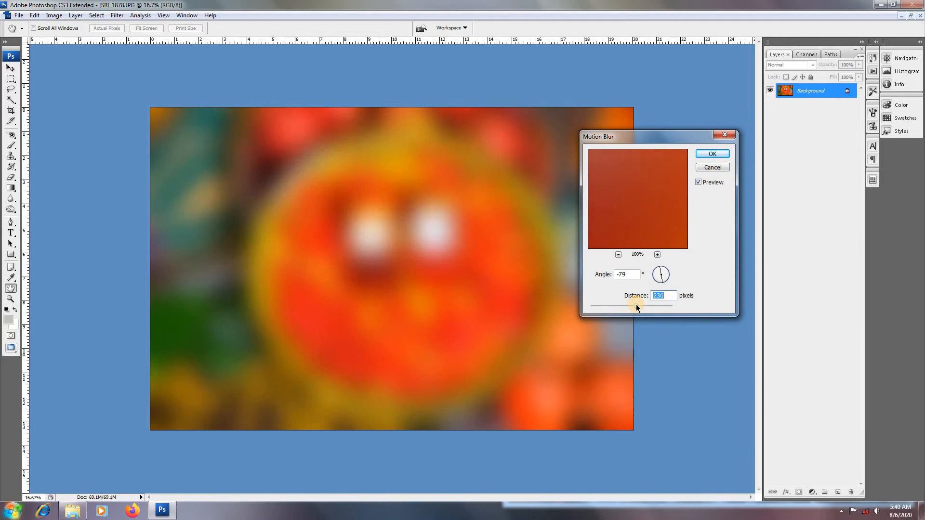
{"action": "left_click", "coordinate": [668, 306]}
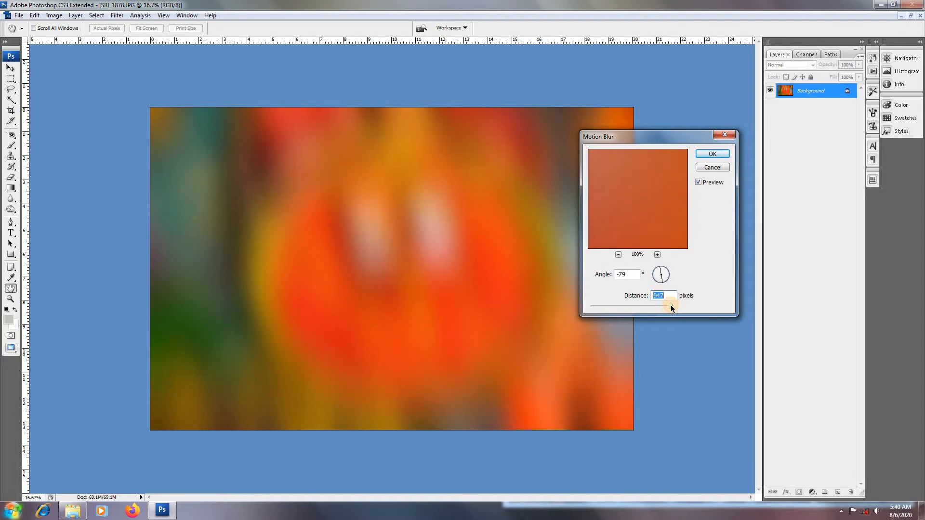
{"action": "left_click", "coordinate": [711, 155]}
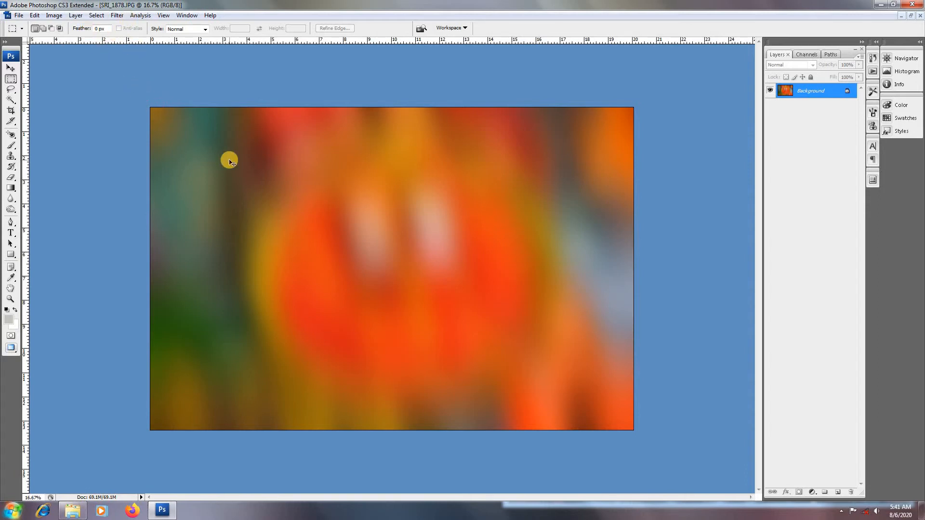
Copy the entire blurred photo, close its file without saving, and paste it into the Untitled-1 document
{"action": "key", "text": "ctrl+a"}
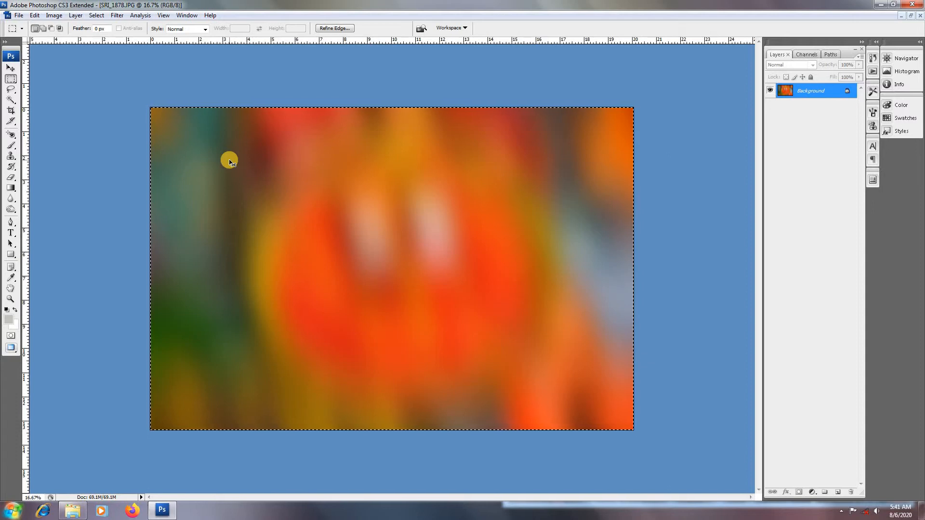
{"action": "key", "text": "ctrl+w"}
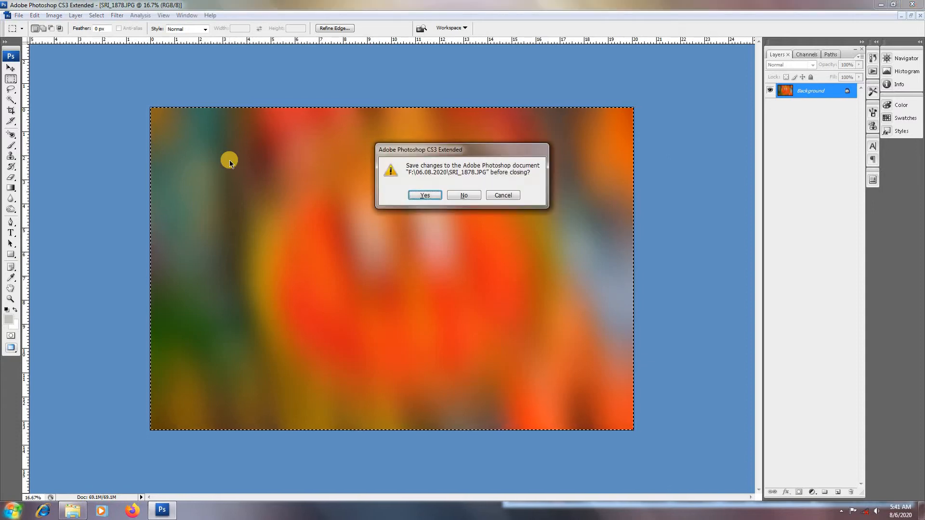
{"action": "left_click", "coordinate": [464, 194]}
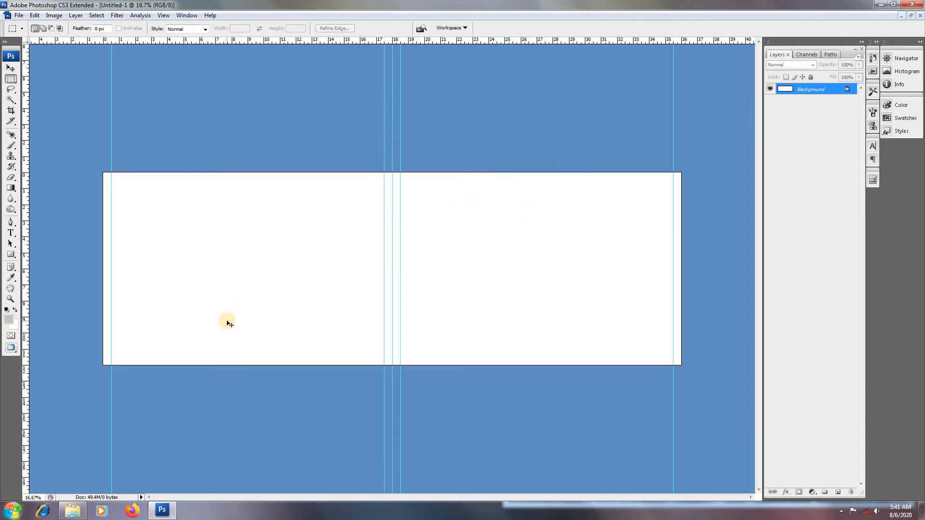
{"action": "key", "text": "ctrl+v"}
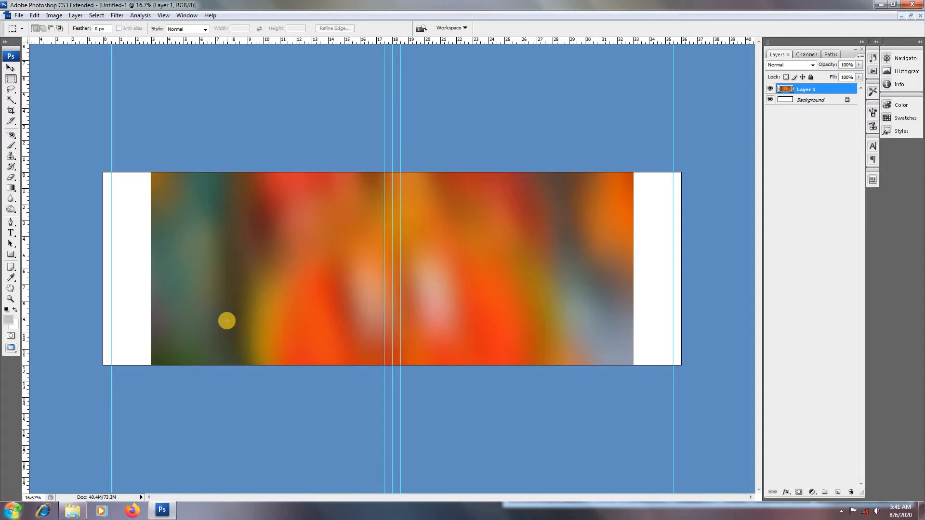
Scale the pasted image proportionally to about 56.6% and fit it between the vertical guides of the left page
{"action": "left_click", "coordinate": [11, 68]}
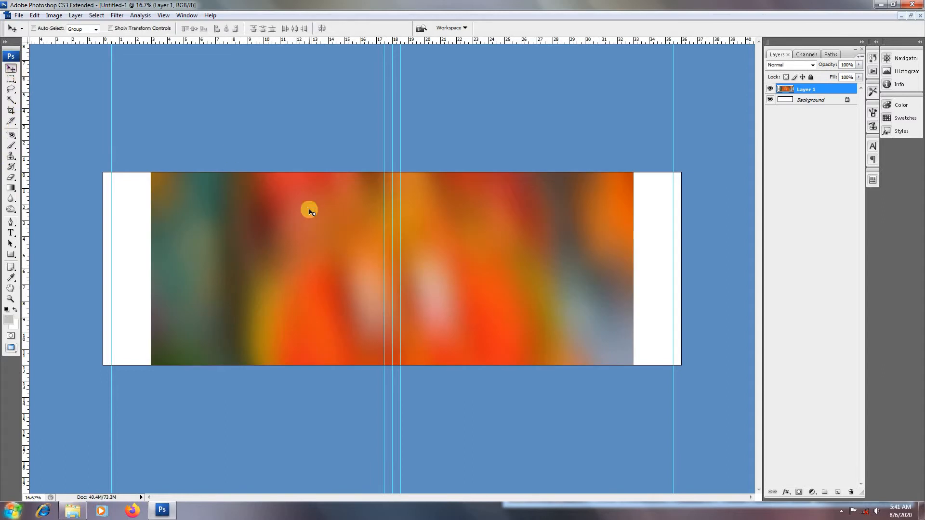
{"action": "key", "text": "ctrl+t"}
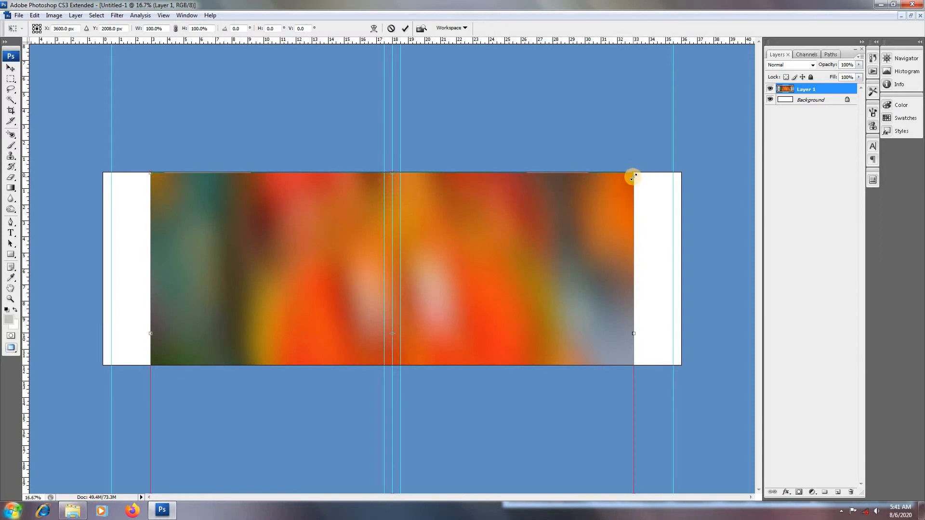
{"action": "left_click_drag", "start_coordinate": [634, 174], "coordinate": [436, 304]}
{"action": "left_click_drag", "start_coordinate": [366, 409], "coordinate": [310, 289]}
{"action": "left_click_drag", "start_coordinate": [400, 171], "coordinate": [391, 177]}
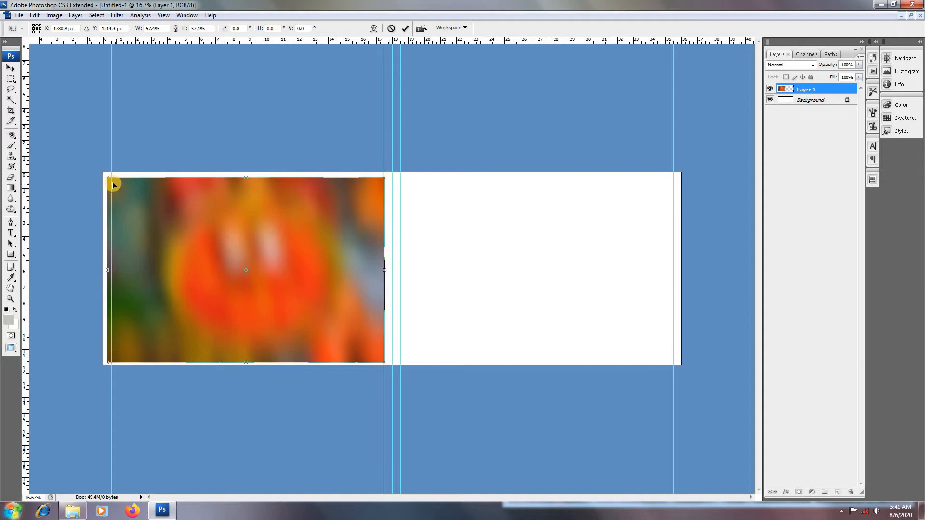
{"action": "left_click_drag", "start_coordinate": [108, 178], "coordinate": [114, 181]}
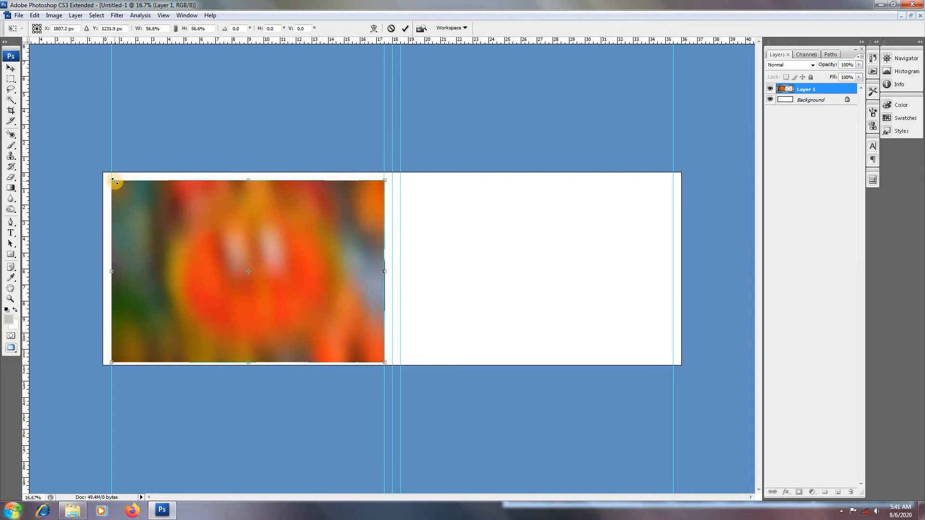
Nudge the scaled image upward to even out its top and bottom margins, and apply the transformation
{"action": "key", "text": "Up"}
{"action": "key", "text": "Up"}
{"action": "key", "text": "Up"}
{"action": "key", "text": "Up"}
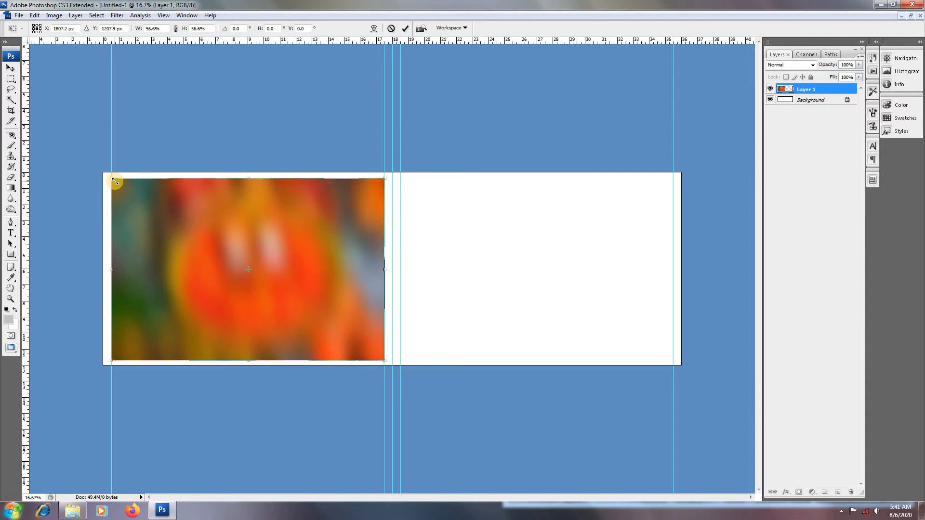
{"action": "key", "text": "Up"}
{"action": "key", "text": "Return"}
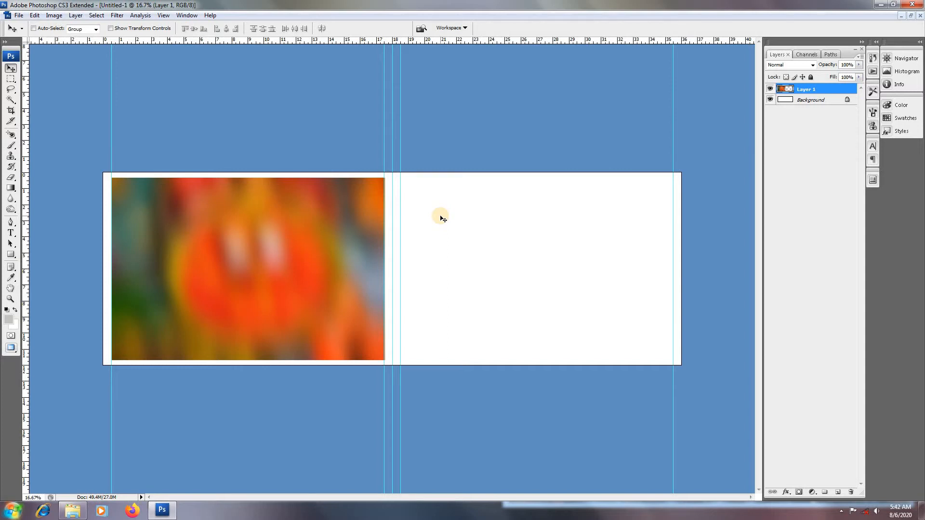
Duplicate the blurred image layer and place the copy between the vertical guides of the right page
{"action": "right_click", "coordinate": [300, 251]}
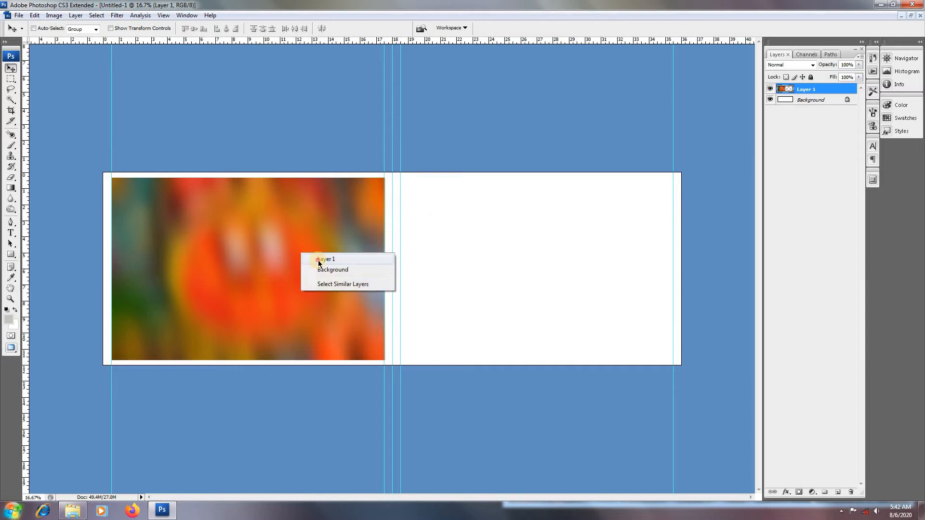
{"action": "left_click", "coordinate": [319, 260]}
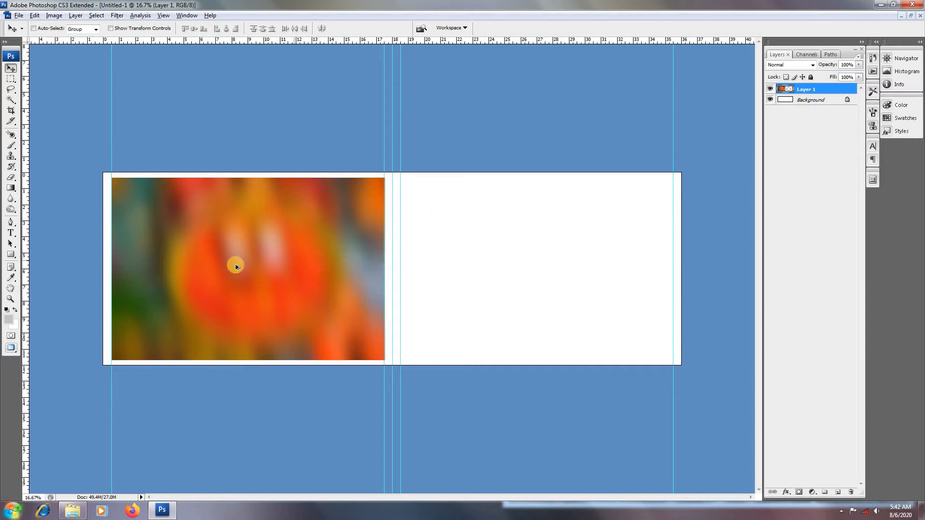
{"action": "left_click_drag", "start_coordinate": [212, 267], "coordinate": [500, 269]}
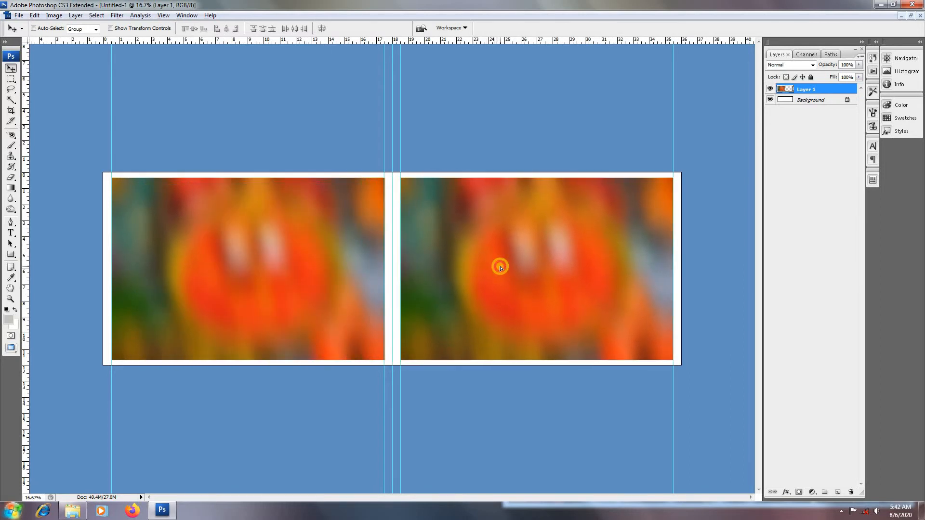
{"action": "left_click", "coordinate": [501, 269], "text": "alt"}
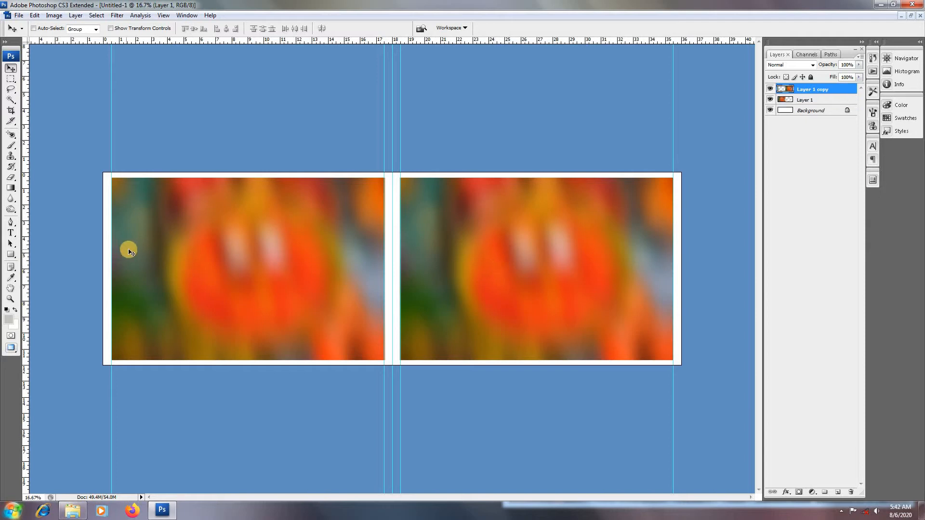
Draw a rectangular selection near the left image's upper-left corner, spanning about two fifths of its width and height
{"action": "right_click", "coordinate": [149, 244]}
{"action": "key", "text": "Escape"}
{"action": "left_click", "coordinate": [10, 79]}
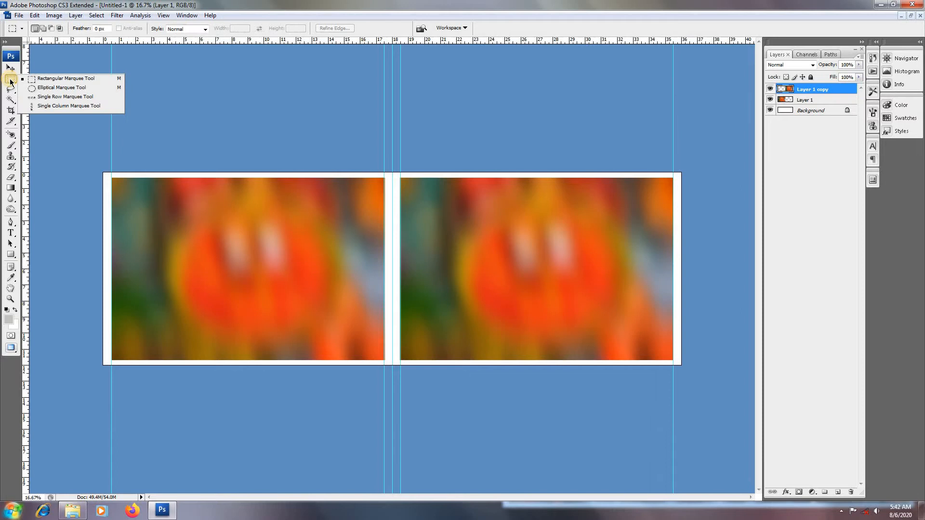
{"action": "left_click", "coordinate": [53, 78]}
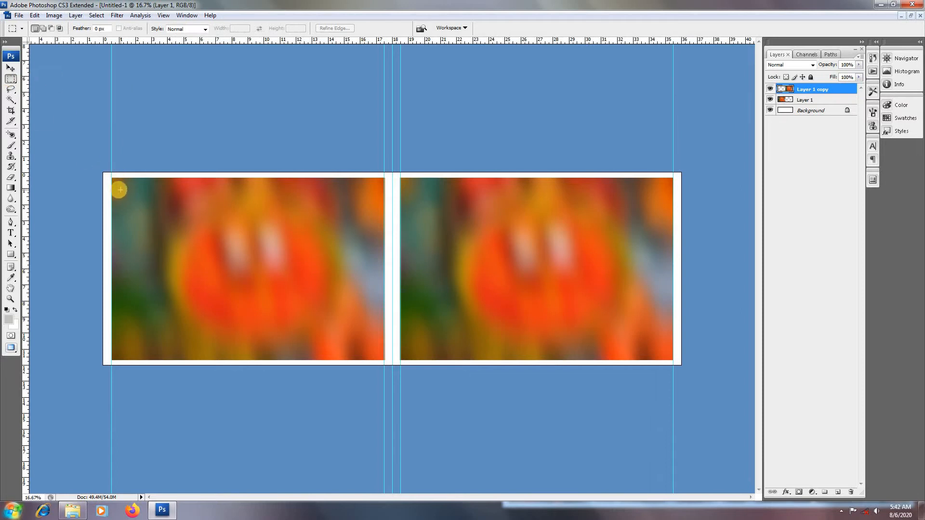
{"action": "left_click_drag", "start_coordinate": [118, 187], "coordinate": [228, 258]}
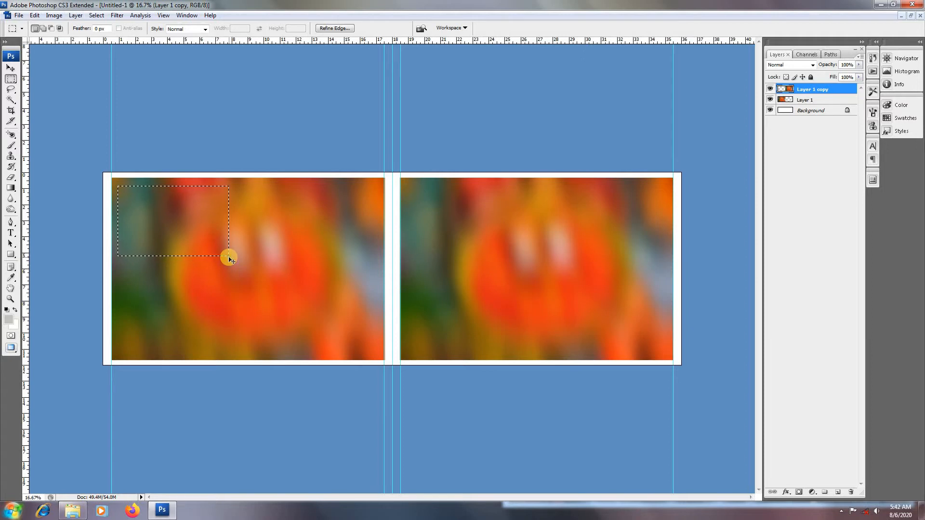
Create a new layer named Layer 2 with default settings and set the foreground color to golden yellow
{"action": "key", "text": "ctrl+shift+n"}
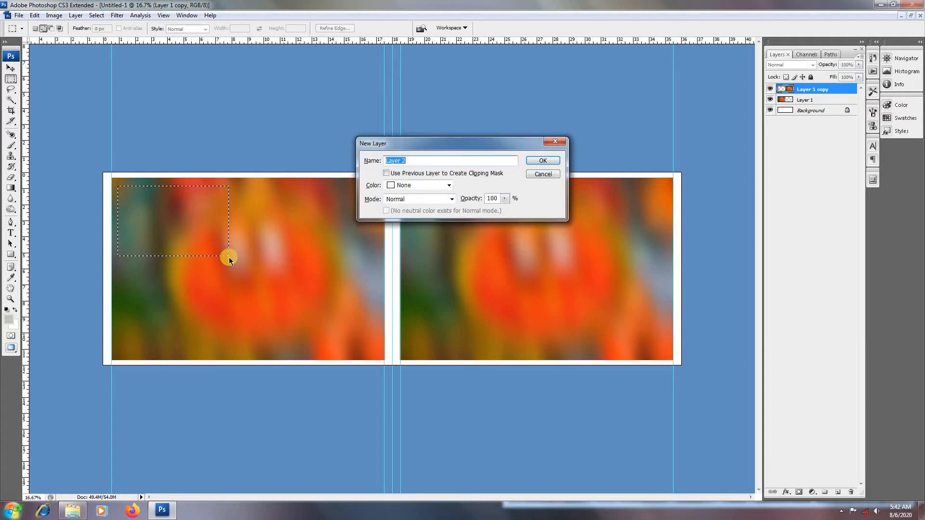
{"action": "key", "text": "Return"}
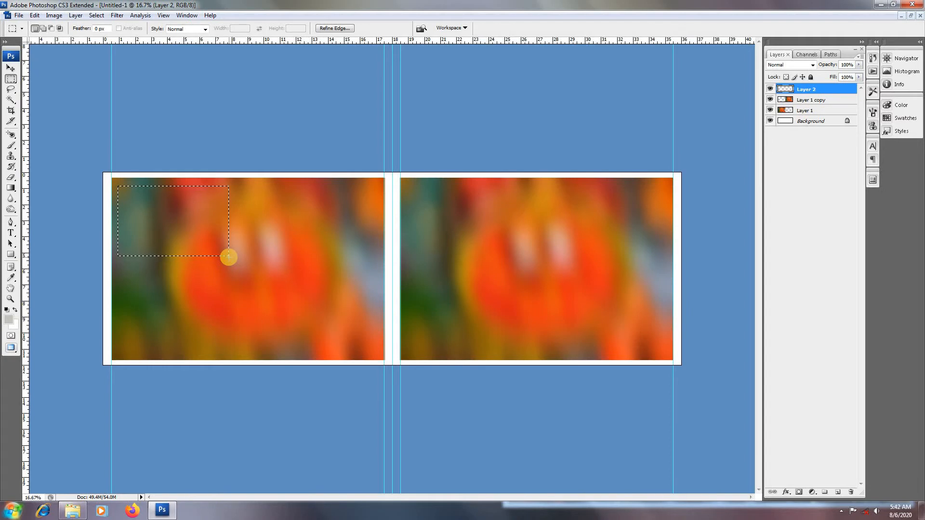
{"action": "left_click", "coordinate": [8, 319]}
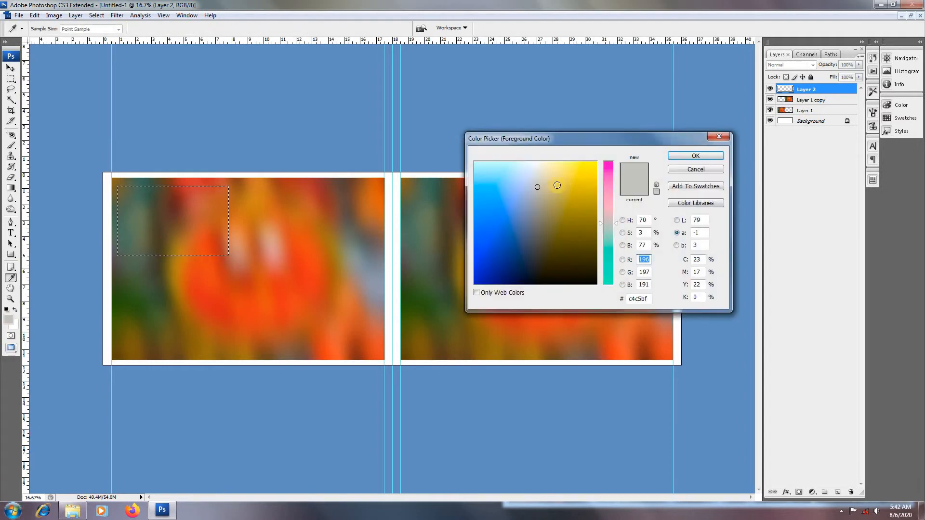
{"action": "left_click", "coordinate": [591, 183]}
{"action": "left_click", "coordinate": [686, 157]}
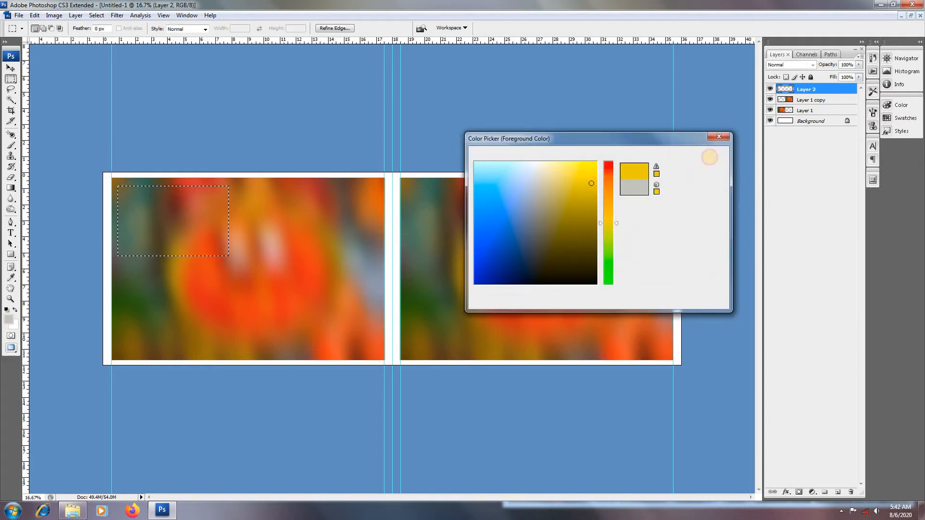
{"action": "key", "text": "m"}
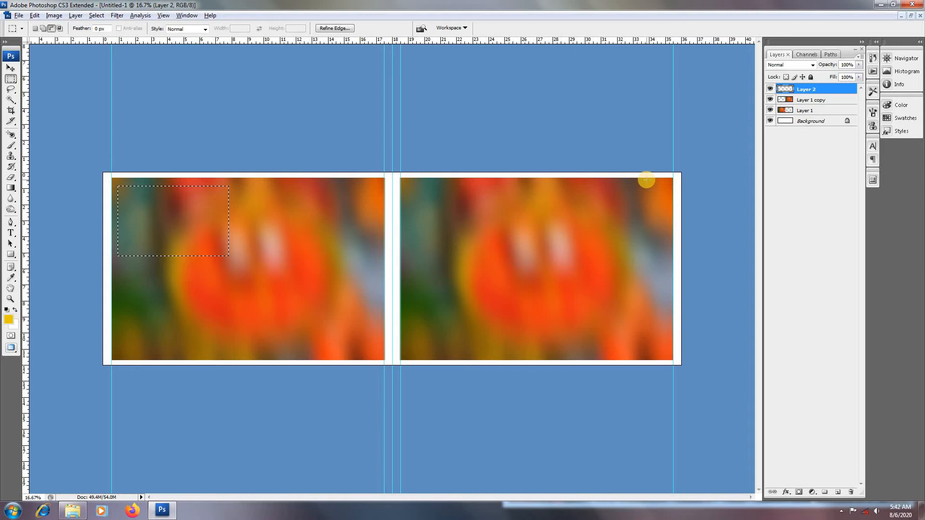
Fill the selection with the golden yellow foreground color, deselect, and scale the rectangle up slightly toward its lower-right corner
{"action": "key", "text": "alt+BackSpace"}
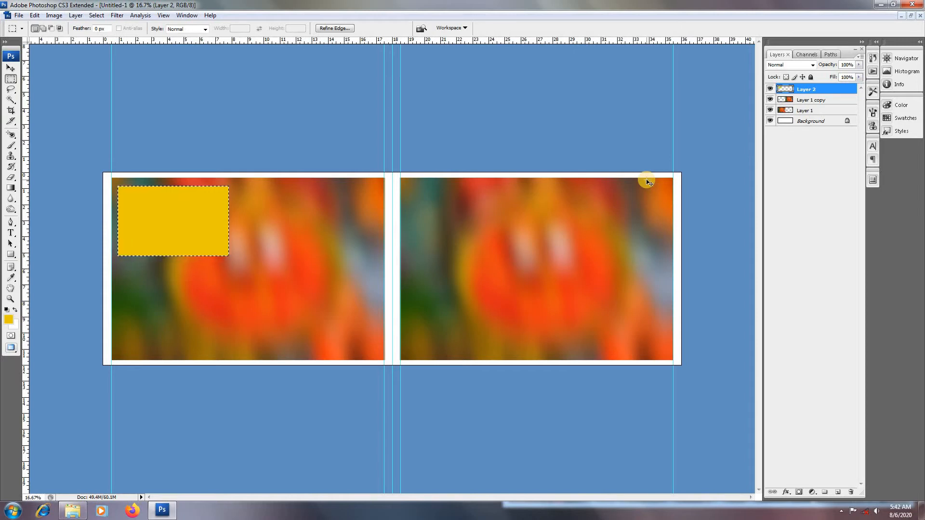
{"action": "left_click", "coordinate": [646, 179]}
{"action": "key", "text": "ctrl+t"}
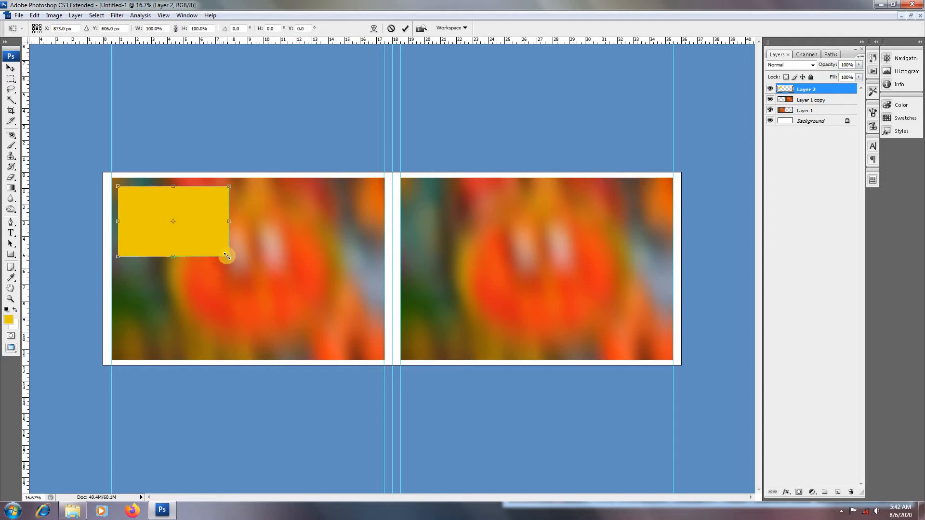
{"action": "left_click_drag", "start_coordinate": [226, 256], "coordinate": [239, 263]}
{"action": "key", "text": "Return"}
{"action": "key", "text": "m"}
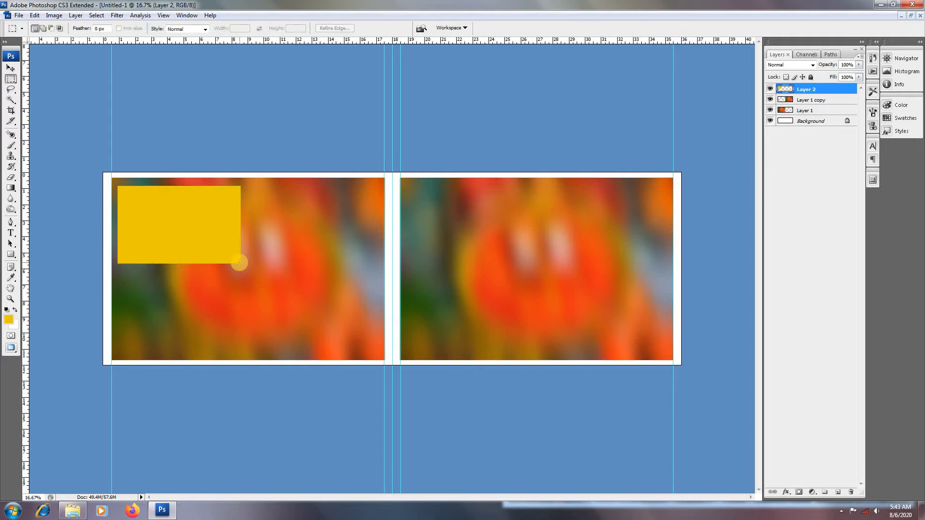
Duplicate the yellow rectangle beside itself, and duplicate that pair below to form a two-by-two grid on the left page
{"action": "key", "text": "v"}
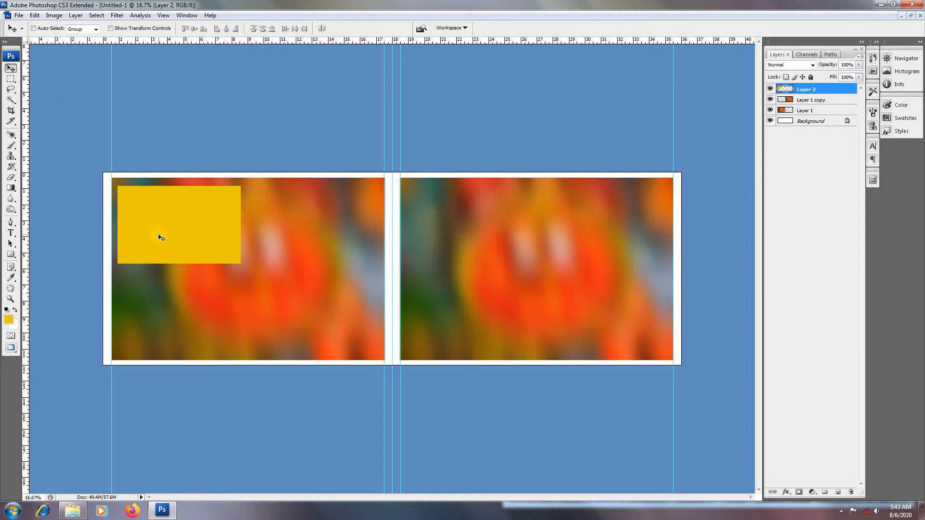
{"action": "left_click_drag", "start_coordinate": [158, 238], "coordinate": [290, 234]}
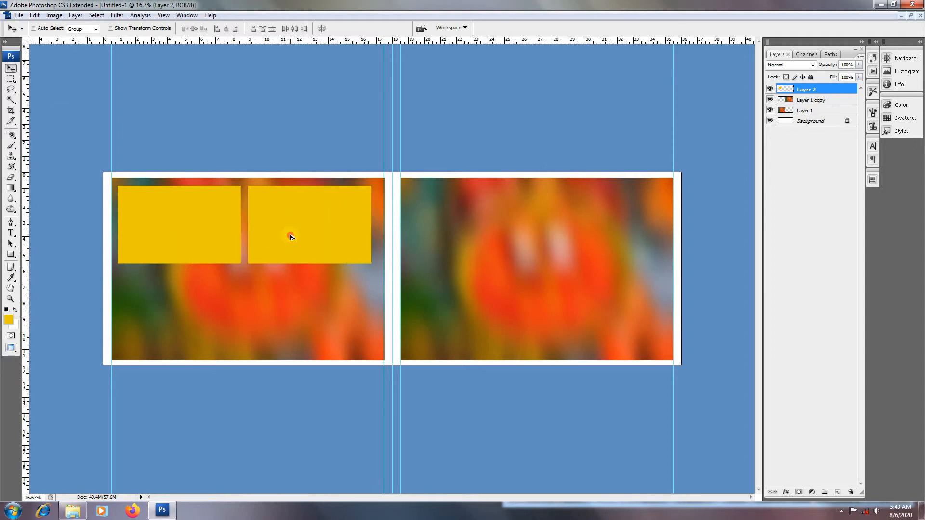
{"action": "left_click", "coordinate": [820, 100], "text": "shift"}
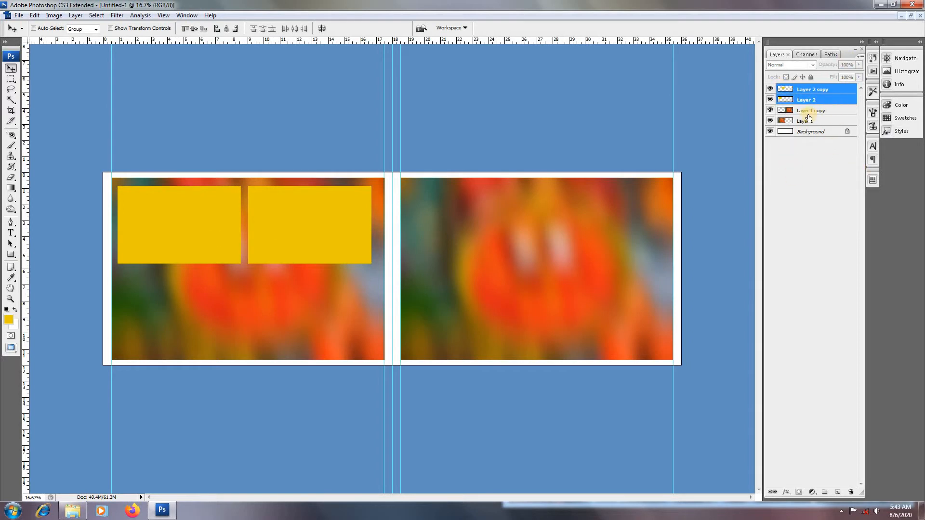
{"action": "left_click_drag", "start_coordinate": [292, 239], "coordinate": [291, 310]}
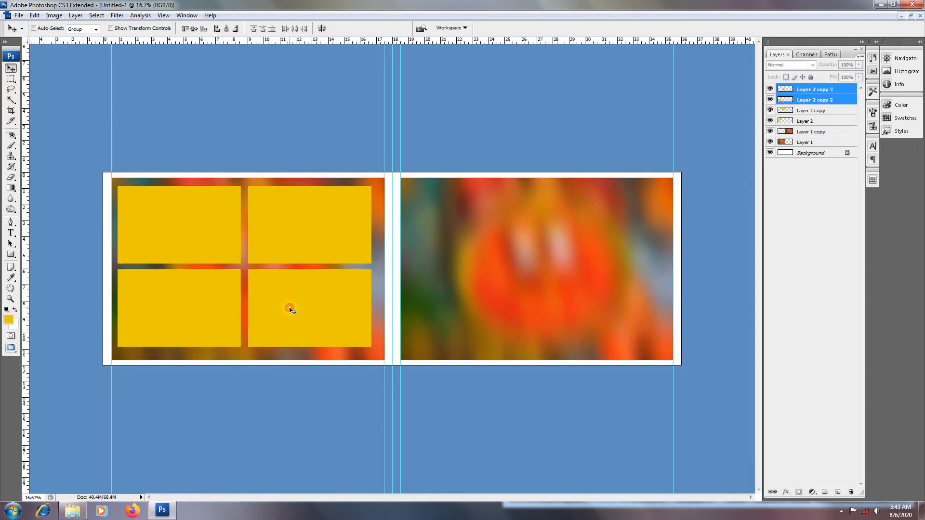
Move the two lower rectangles up together to narrow the horizontal gap between the grid's rows
{"action": "left_click", "coordinate": [829, 124], "text": "ctrl"}
{"action": "left_click", "coordinate": [827, 110], "text": "ctrl"}
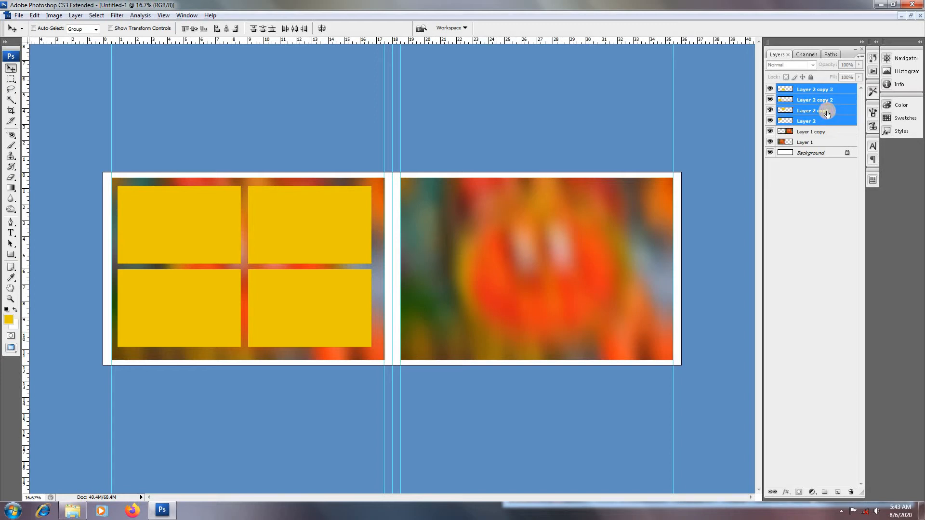
{"action": "right_click", "coordinate": [314, 291]}
{"action": "left_click", "coordinate": [320, 297]}
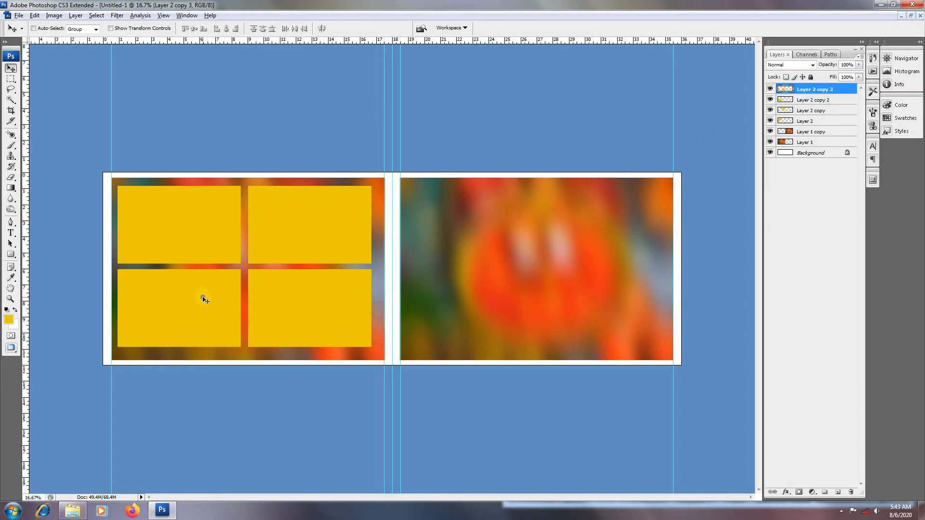
{"action": "right_click", "coordinate": [204, 297]}
{"action": "left_click", "coordinate": [220, 304], "text": "shift"}
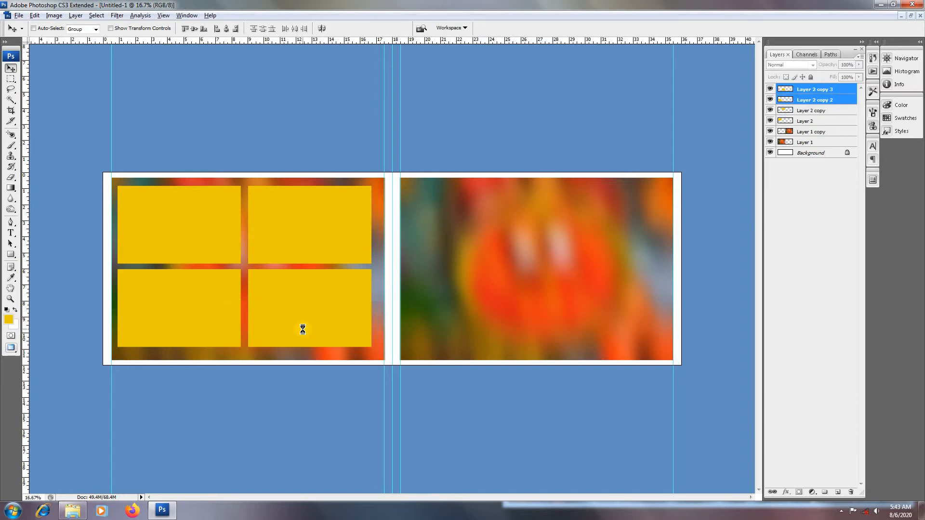
{"action": "key", "text": "shift+Up"}
{"action": "key", "text": "shift+Up"}
{"action": "key", "text": "shift+Up"}
{"action": "key", "text": "shift+Up"}
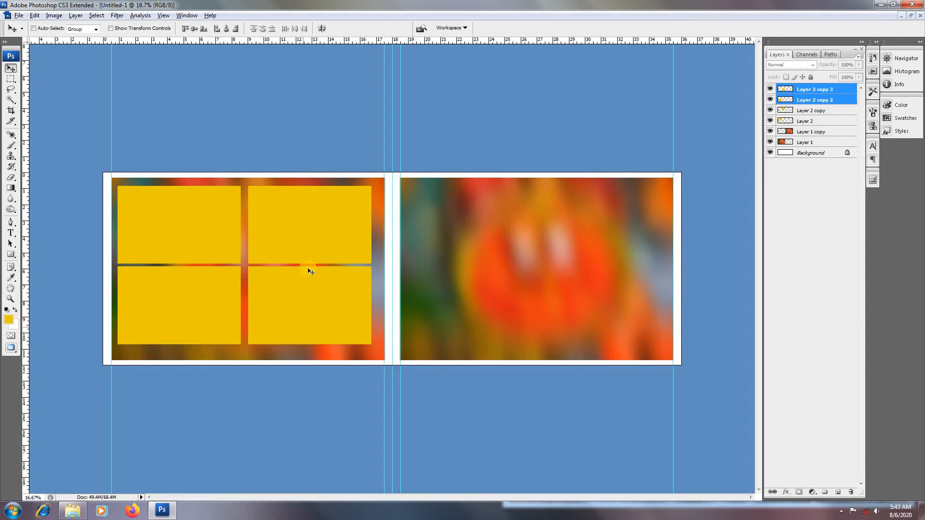
Move the grid's lower-right and upper-right rectangles left by equal amounts to narrow the vertical gap between the columns
{"action": "right_click", "coordinate": [313, 252]}
{"action": "left_click", "coordinate": [314, 253]}
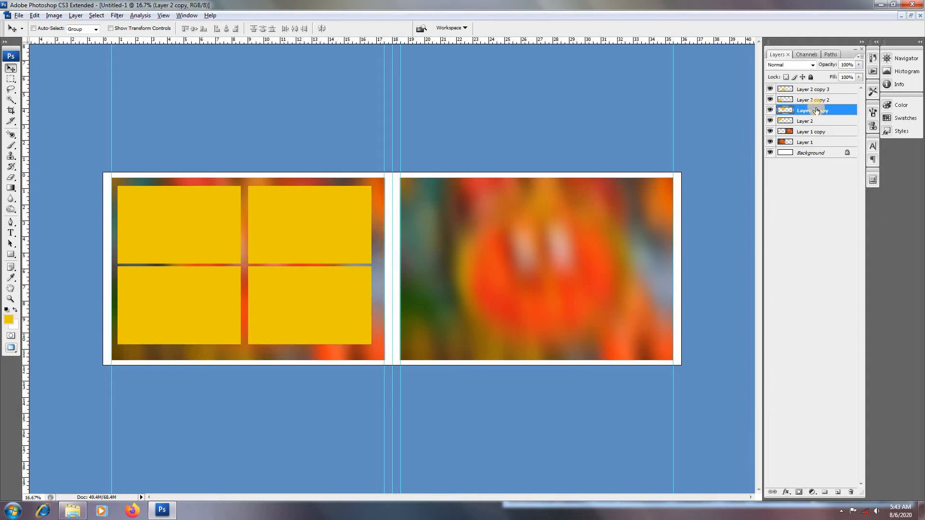
{"action": "right_click", "coordinate": [338, 289]}
{"action": "left_click", "coordinate": [354, 294]}
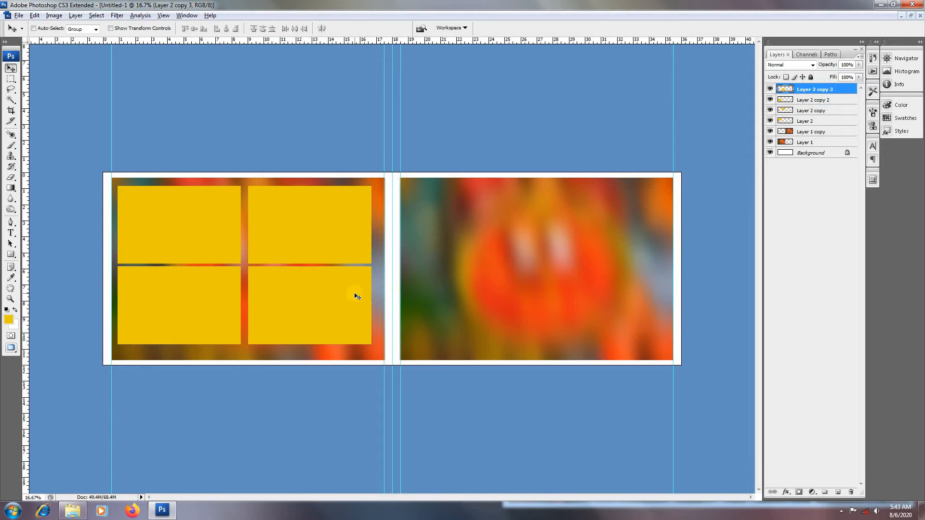
{"action": "key", "text": "shift+Left"}
{"action": "key", "text": "shift+Left"}
{"action": "key", "text": "shift+Left"}
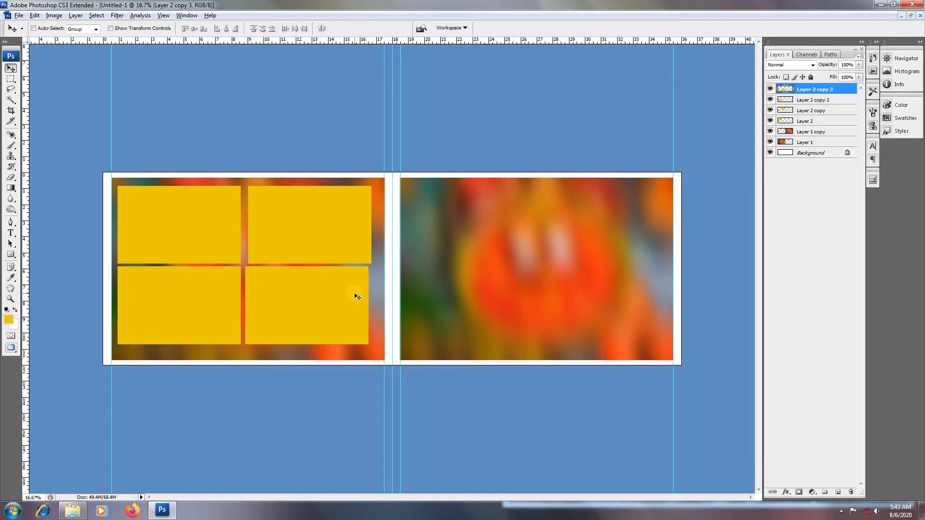
{"action": "right_click", "coordinate": [338, 255]}
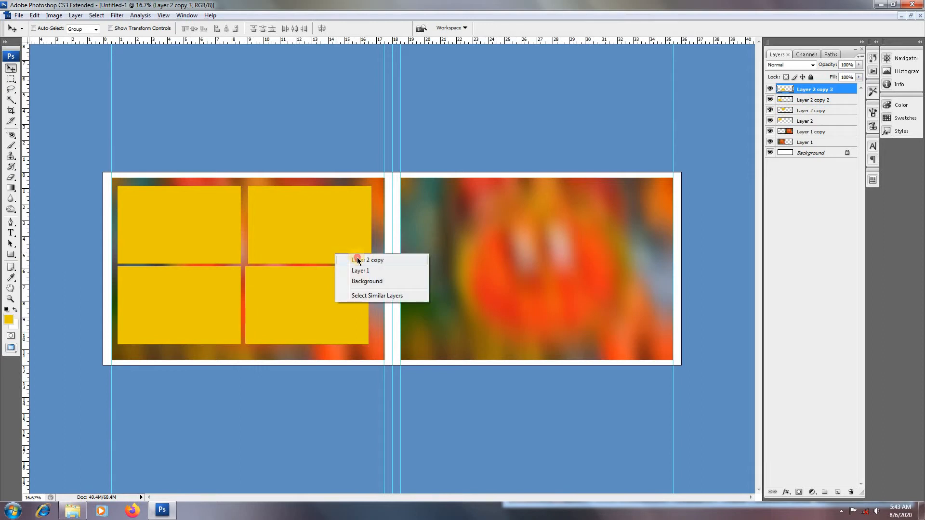
{"action": "left_click", "coordinate": [358, 259]}
{"action": "key", "text": "shift+Left"}
{"action": "key", "text": "shift+Left"}
{"action": "key", "text": "shift+Left"}
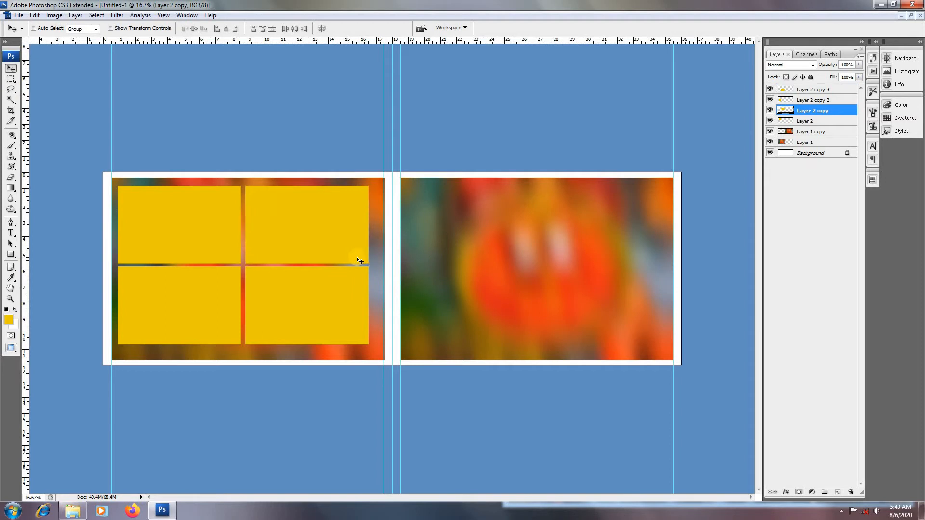
Scale all four rectangles together to 103.8%, shift them slightly down and right, and apply the transformation
{"action": "left_click", "coordinate": [837, 90]}
{"action": "left_click", "coordinate": [832, 110], "text": "shift"}
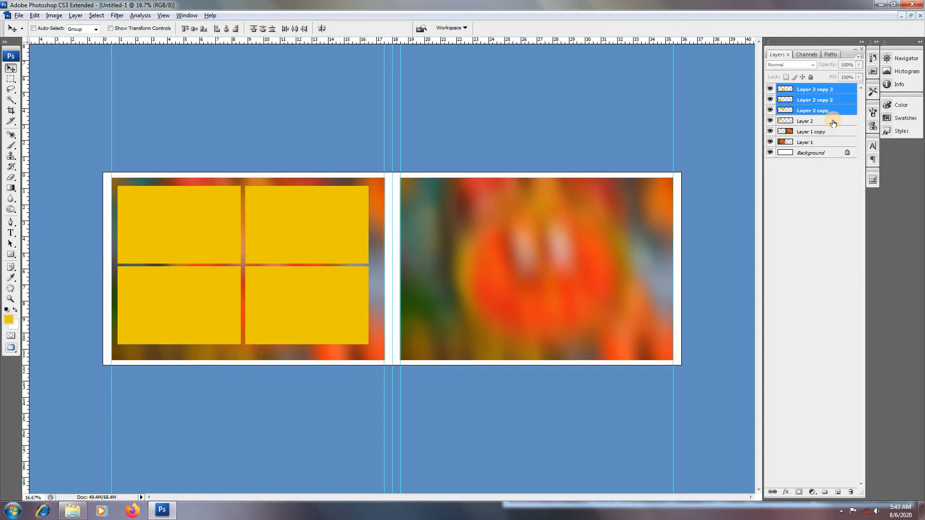
{"action": "left_click", "coordinate": [833, 121], "text": "shift"}
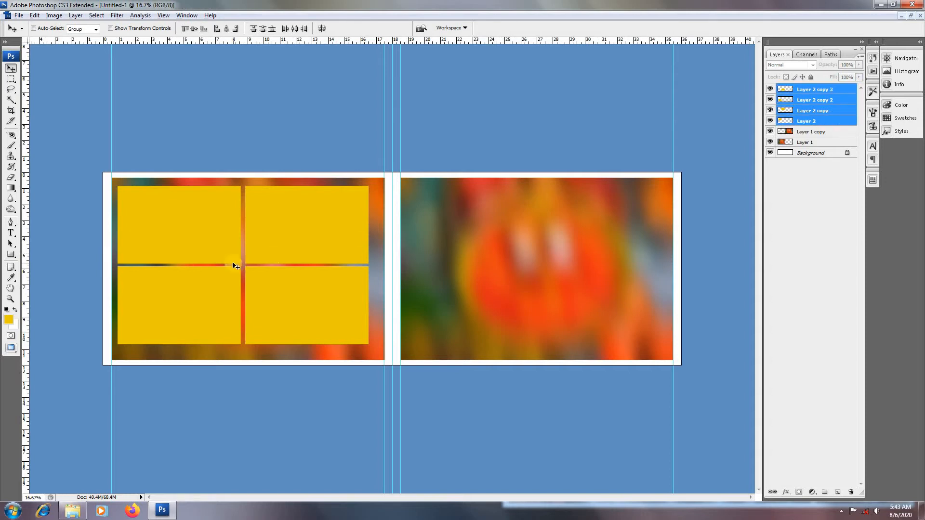
{"action": "key", "text": "ctrl+t"}
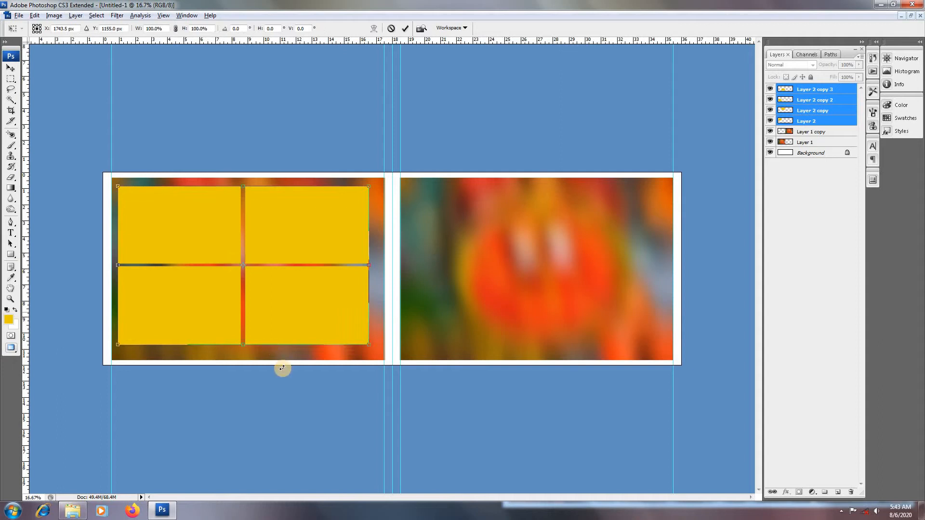
{"action": "left_click_drag", "start_coordinate": [368, 344], "coordinate": [376, 353]}
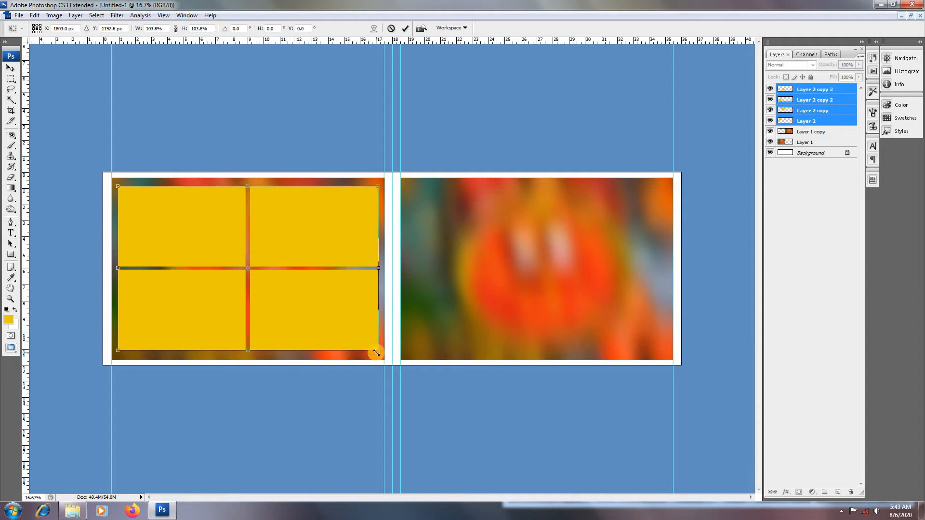
{"action": "key", "text": "Down"}
{"action": "key", "text": "Down"}
{"action": "key", "text": "Right"}
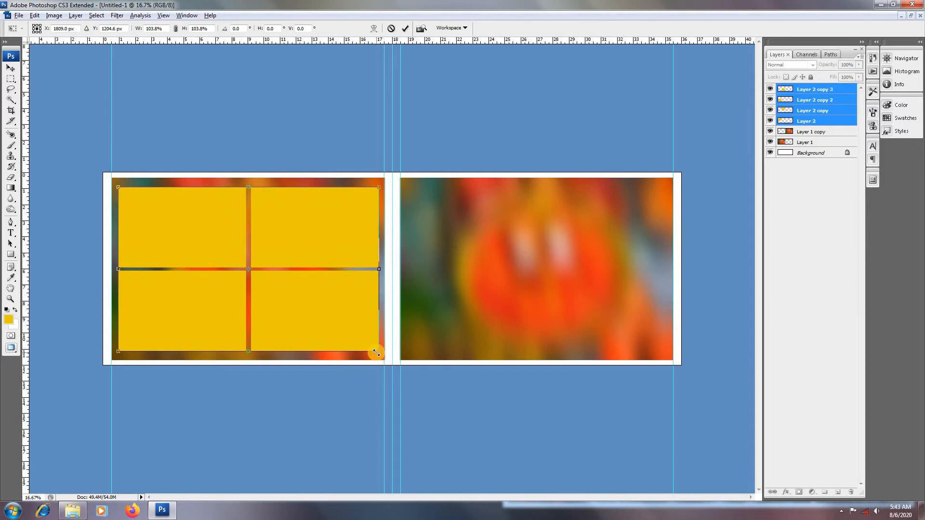
{"action": "key", "text": "Return"}
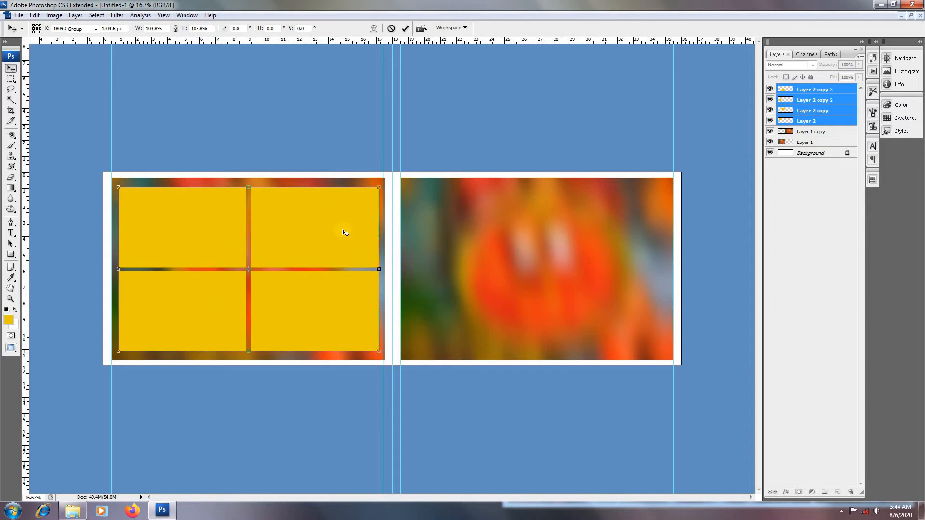
Nudge the upper-right and lower-right rectangles slightly left to match the column gap to the row gap
{"action": "right_click", "coordinate": [222, 237]}
{"action": "left_click", "coordinate": [247, 244]}
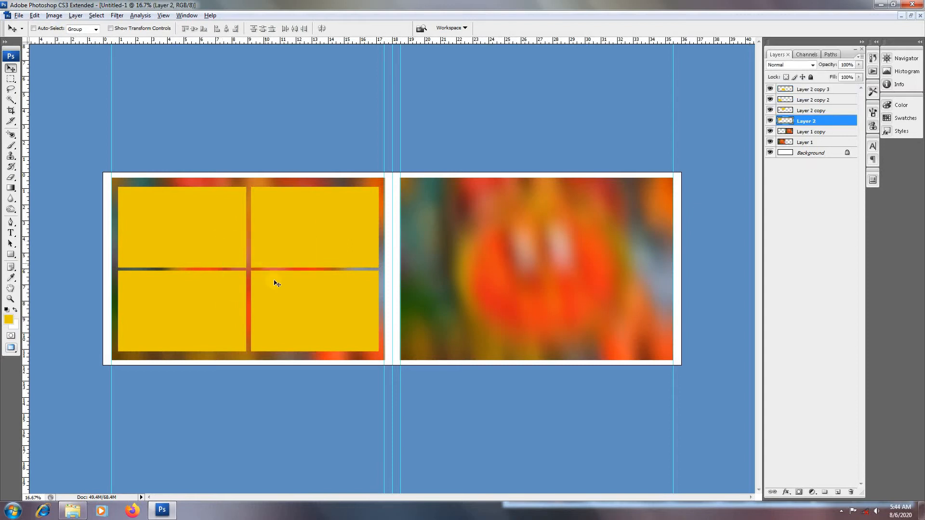
{"action": "right_click", "coordinate": [284, 255]}
{"action": "left_click", "coordinate": [308, 260], "text": "shift"}
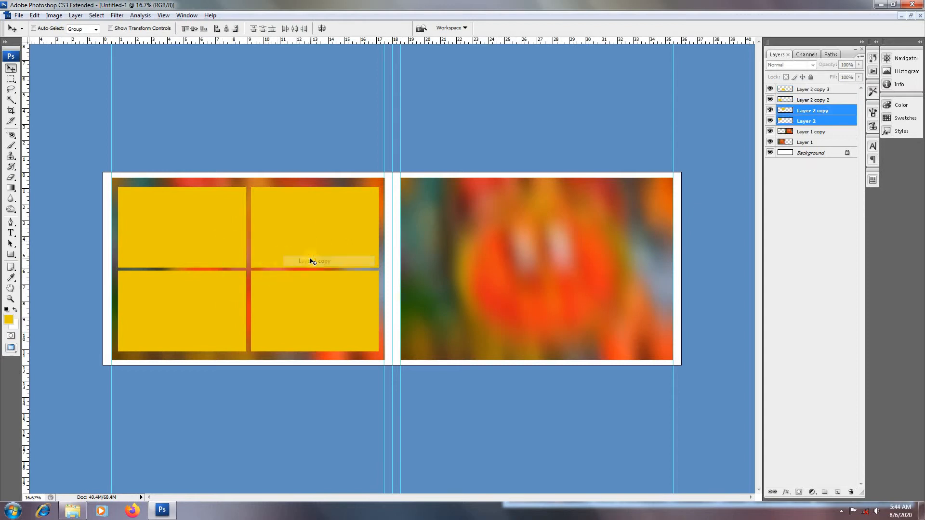
{"action": "right_click", "coordinate": [311, 256]}
{"action": "left_click", "coordinate": [324, 261]}
{"action": "key", "text": "Left"}
{"action": "key", "text": "Left"}
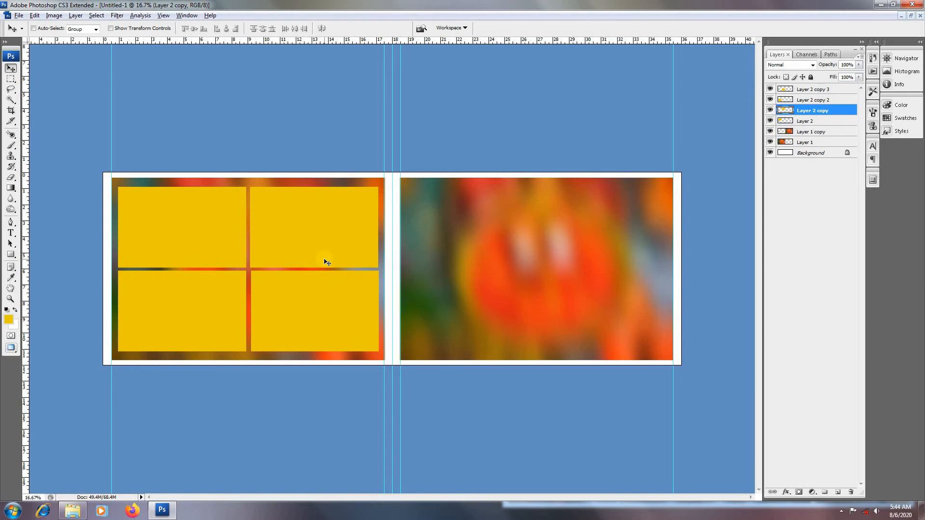
{"action": "right_click", "coordinate": [308, 294]}
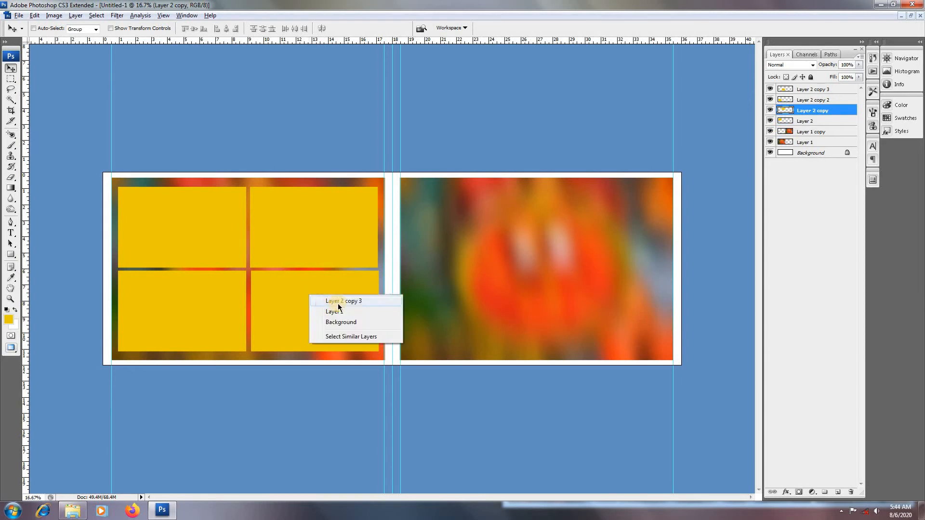
{"action": "left_click", "coordinate": [340, 303]}
{"action": "key", "text": "Left"}
{"action": "key", "text": "Left"}
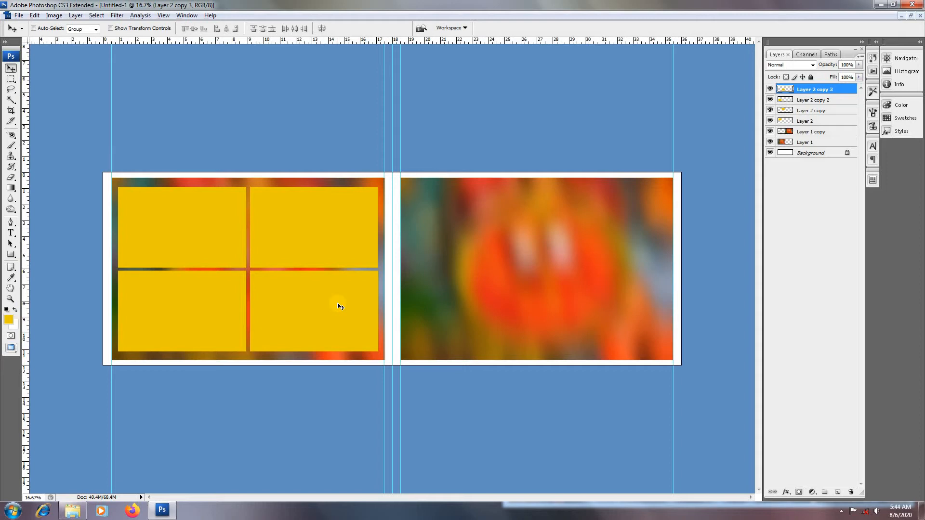
Nudge all four rectangles together to even out their margins on the left page, and merge their layers into one
{"action": "left_click", "coordinate": [829, 100], "text": "shift"}
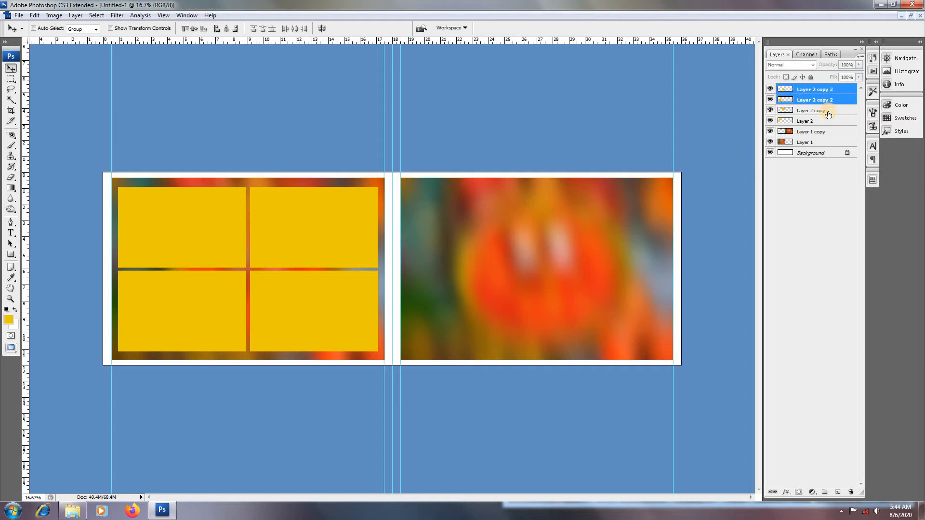
{"action": "left_click", "coordinate": [827, 110], "text": "shift"}
{"action": "left_click", "coordinate": [827, 121], "text": "shift"}
{"action": "key", "text": "Right"}
{"action": "key", "text": "Right"}
{"action": "key", "text": "Right"}
{"action": "key", "text": "Right"}
{"action": "key", "text": "Right"}
{"action": "key", "text": "Right"}
{"action": "key", "text": "Right"}
{"action": "key", "text": "Right"}
{"action": "key", "text": "Right"}
{"action": "key", "text": "Right"}
{"action": "key", "text": "Right"}
{"action": "key", "text": "Right"}
{"action": "key", "text": "Right"}
{"action": "key", "text": "Right"}
{"action": "key", "text": "Right"}
{"action": "key", "text": "Right"}
{"action": "key", "text": "Right"}
{"action": "key", "text": "Right"}
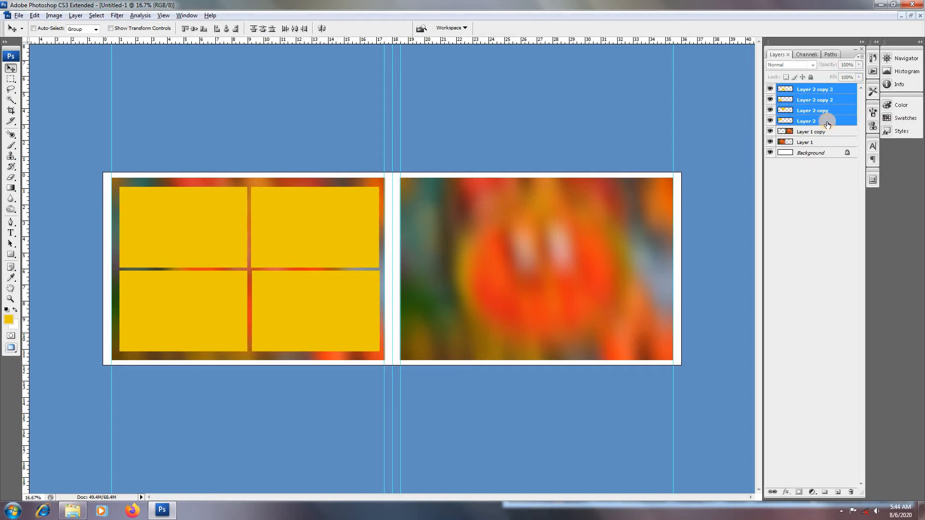
{"action": "key", "text": "Down"}
{"action": "key", "text": "Right"}
{"action": "key", "text": "Left"}
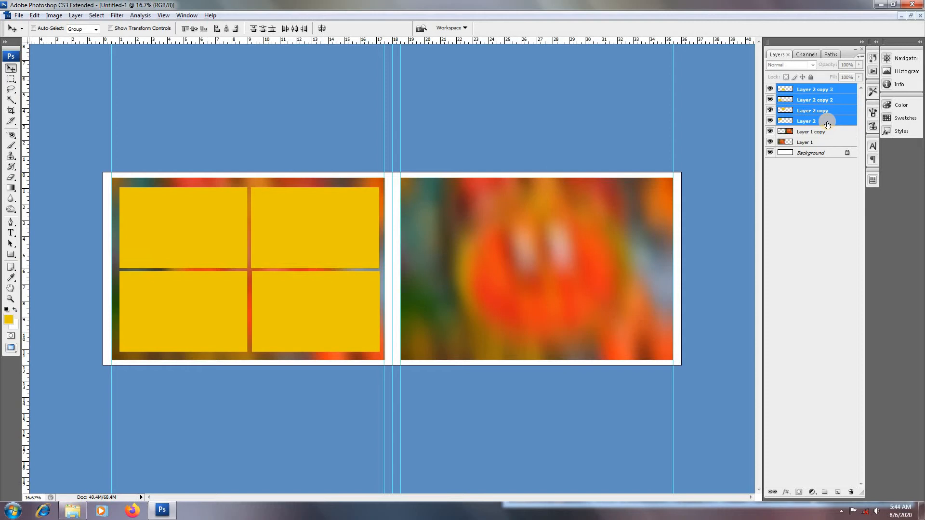
{"action": "key", "text": "Left"}
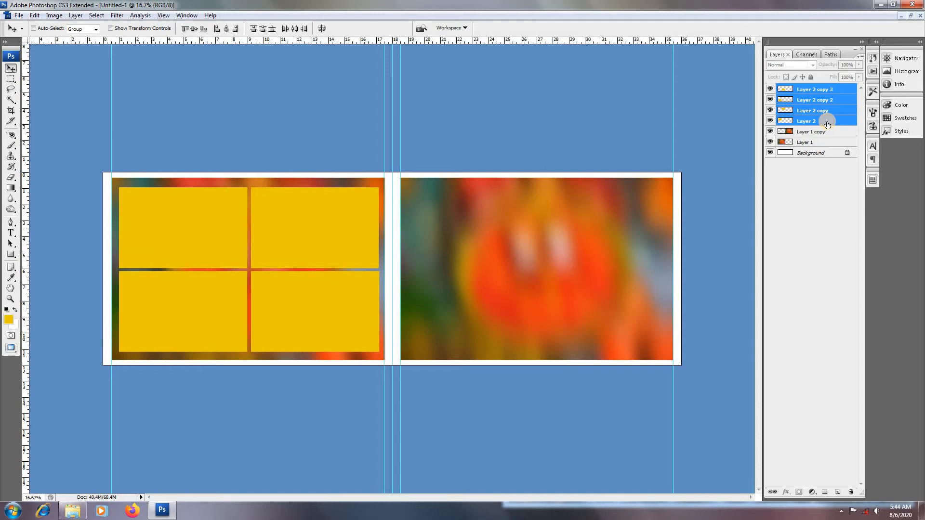
{"action": "key", "text": "Left"}
{"action": "key", "text": "Left"}
{"action": "key", "text": "Left"}
{"action": "key", "text": "Left"}
{"action": "key", "text": "Left"}
{"action": "key", "text": "Left"}
{"action": "key", "text": "shift+Right"}
{"action": "key", "text": "ctrl+e"}
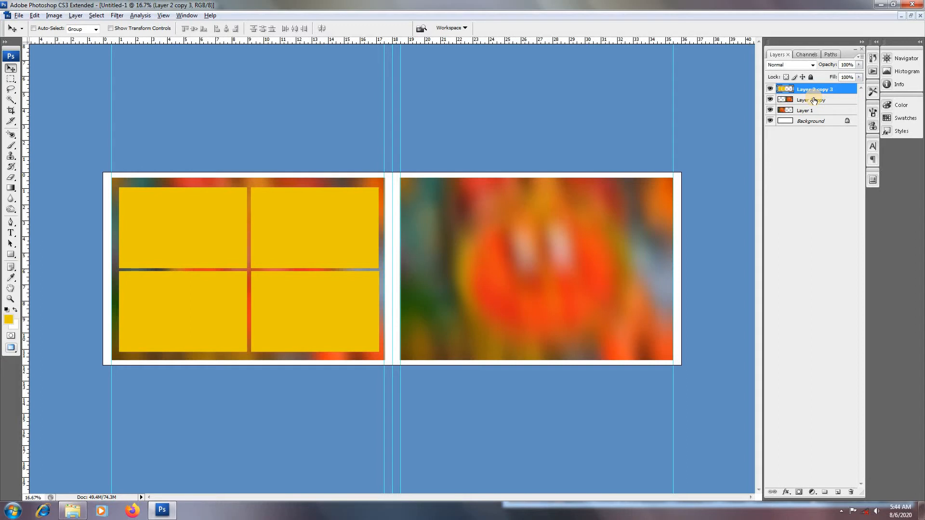
Add a Stroke effect to the merged rectangles' layer and open the stroke colour for editing
{"action": "double_click", "coordinate": [840, 89]}
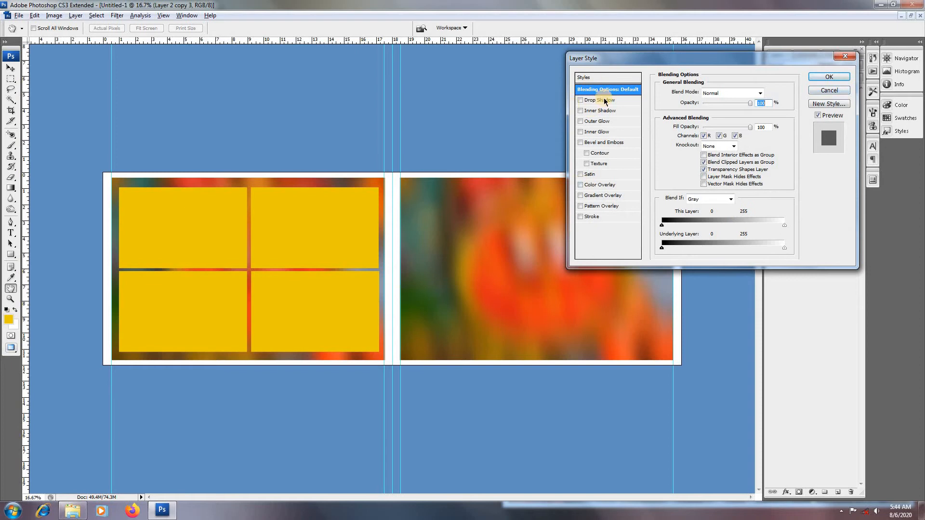
{"action": "left_click", "coordinate": [589, 217]}
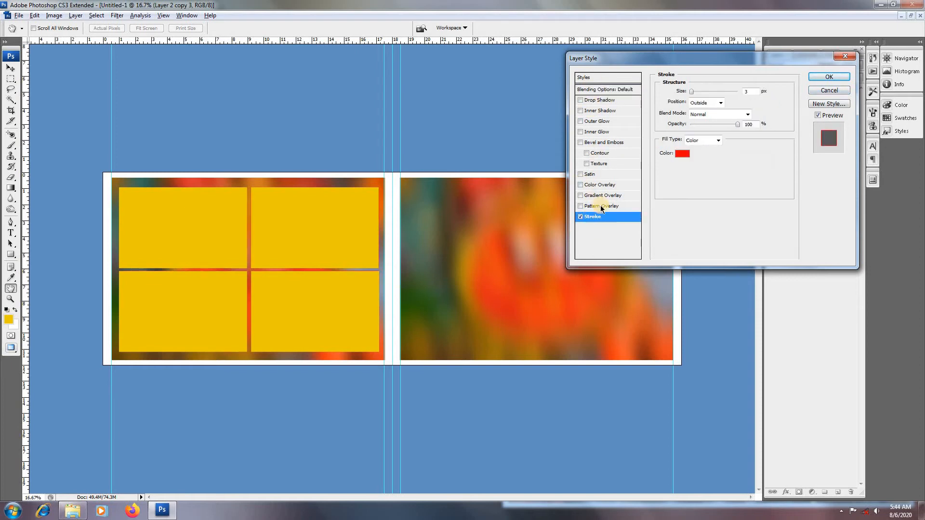
{"action": "left_click", "coordinate": [680, 154]}
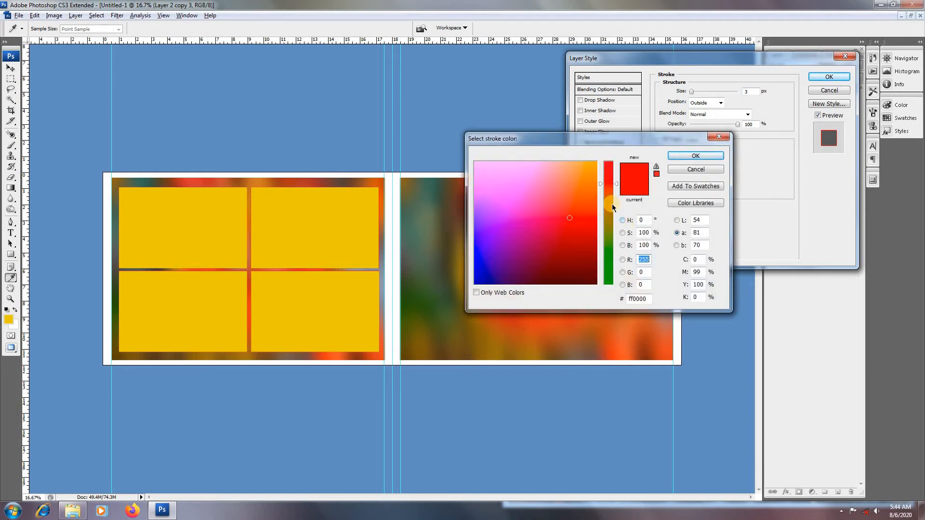
{"action": "left_click_drag", "start_coordinate": [512, 139], "coordinate": [467, 124]}
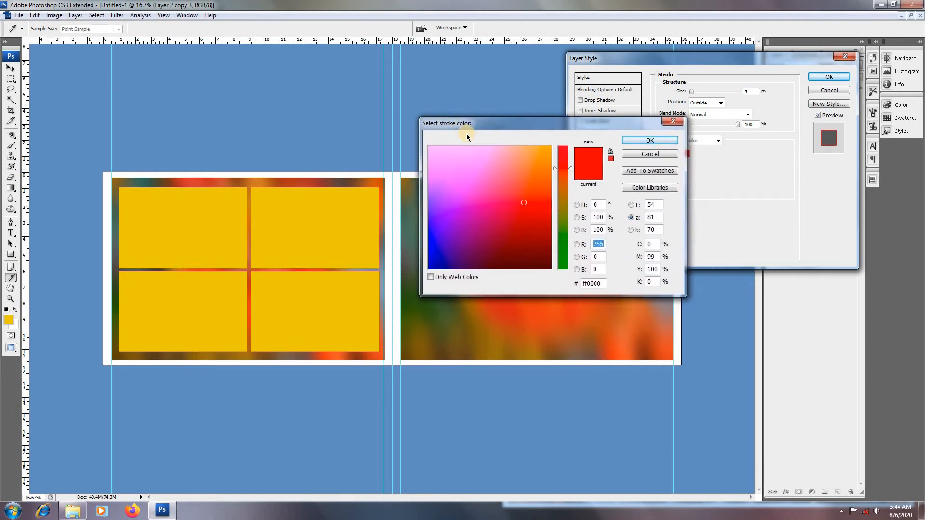
Compare the hue, saturation, brightness, red, green and blue views of the stroke colour picker, ending on the red component
{"action": "left_click", "coordinate": [577, 205]}
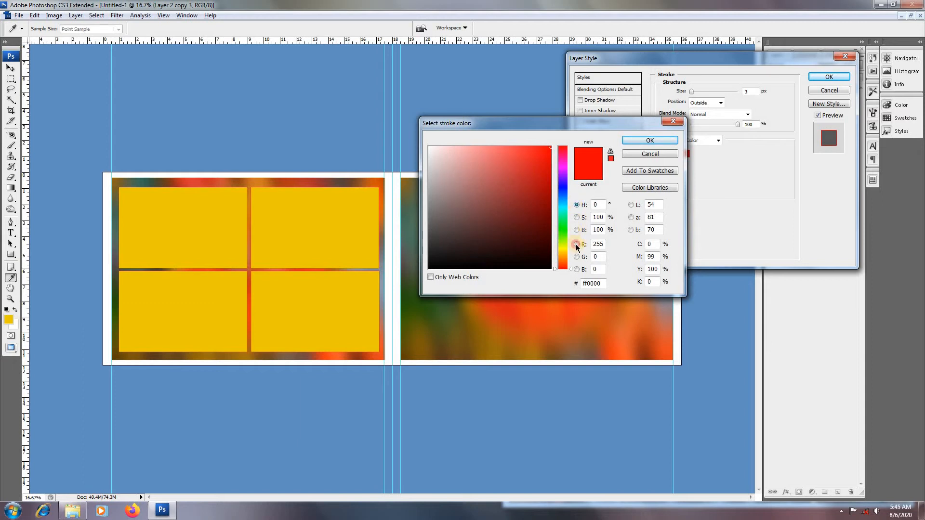
{"action": "left_click", "coordinate": [577, 244]}
{"action": "left_click", "coordinate": [577, 230]}
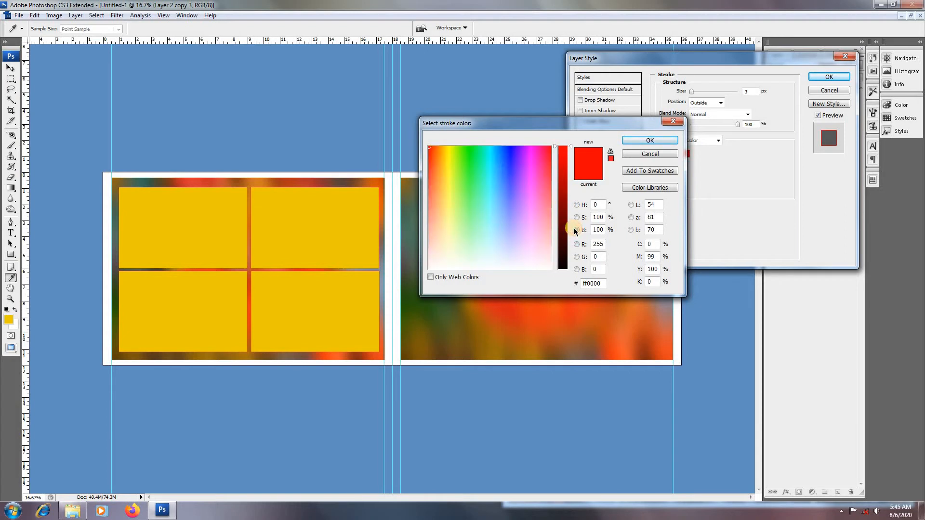
{"action": "left_click", "coordinate": [577, 217]}
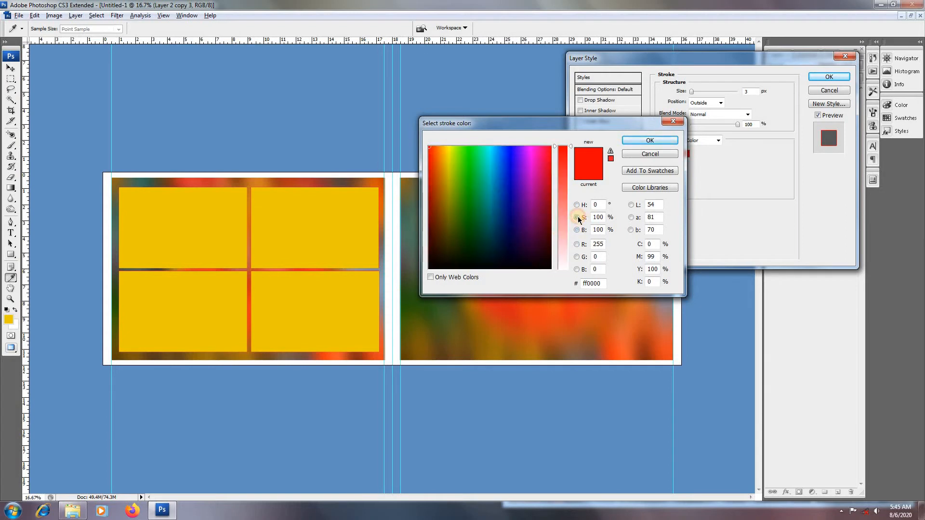
{"action": "left_click", "coordinate": [577, 256]}
{"action": "left_click", "coordinate": [576, 244]}
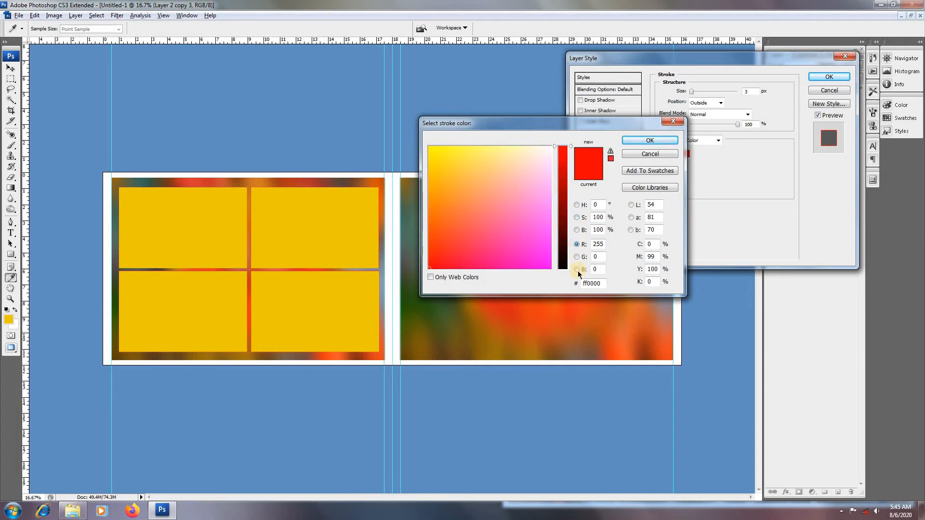
{"action": "left_click", "coordinate": [577, 269]}
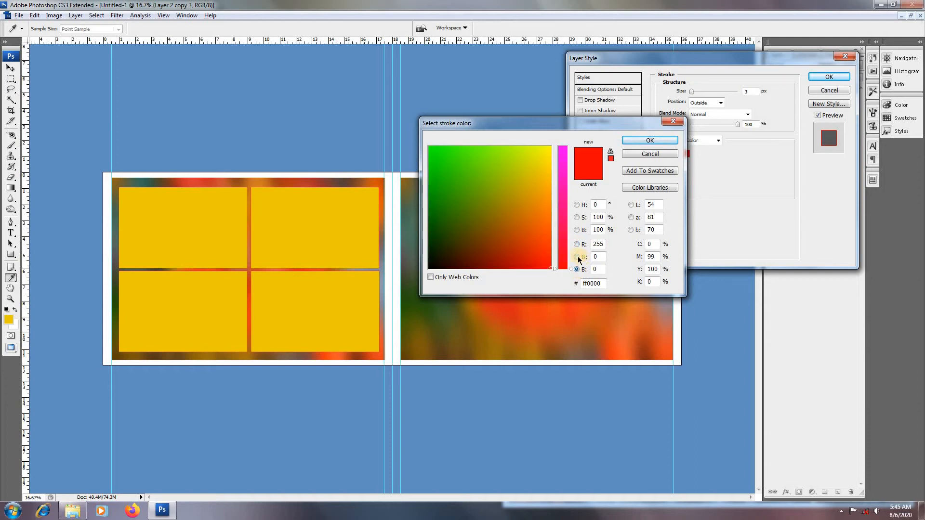
{"action": "left_click", "coordinate": [577, 257]}
{"action": "left_click", "coordinate": [577, 244]}
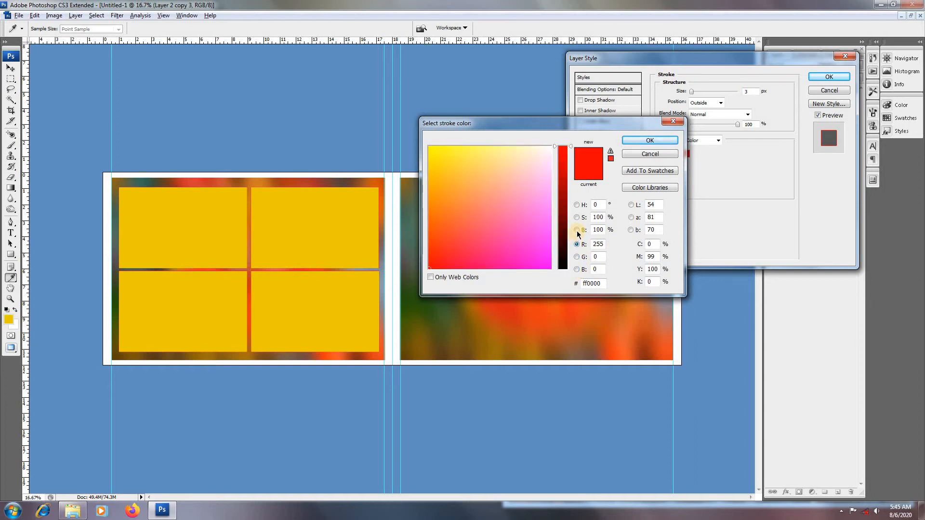
{"action": "left_click", "coordinate": [576, 230]}
{"action": "left_click", "coordinate": [576, 217]}
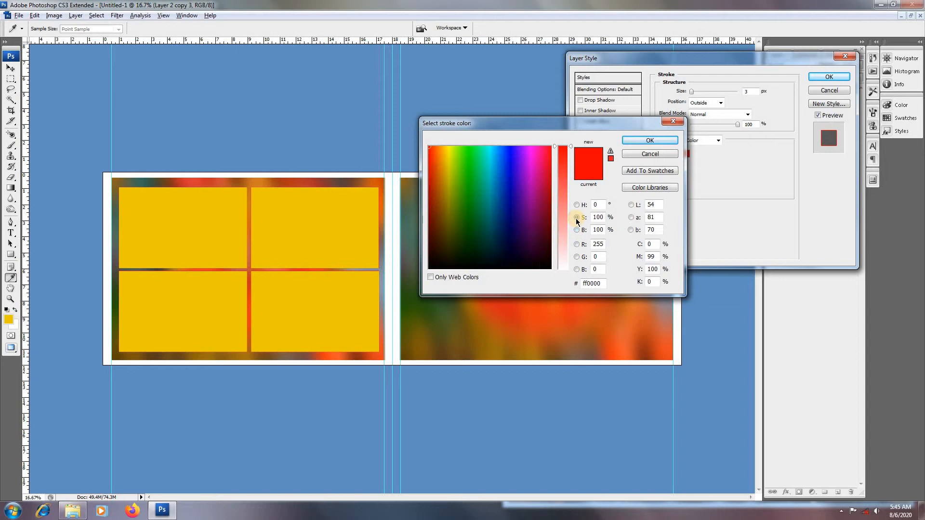
{"action": "left_click", "coordinate": [577, 230]}
{"action": "left_click", "coordinate": [576, 244]}
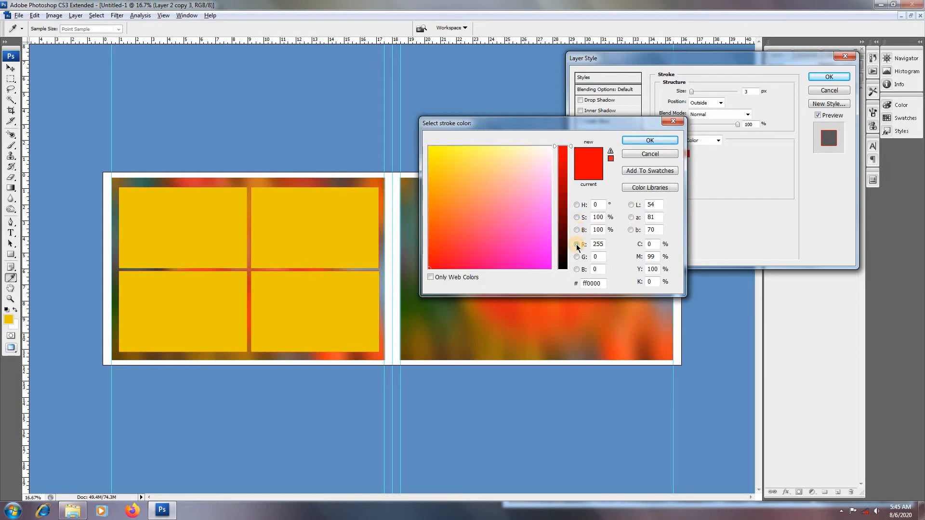
Try yellow for the stroke colour, and accept pink ff42be instead
{"action": "left_click", "coordinate": [434, 157]}
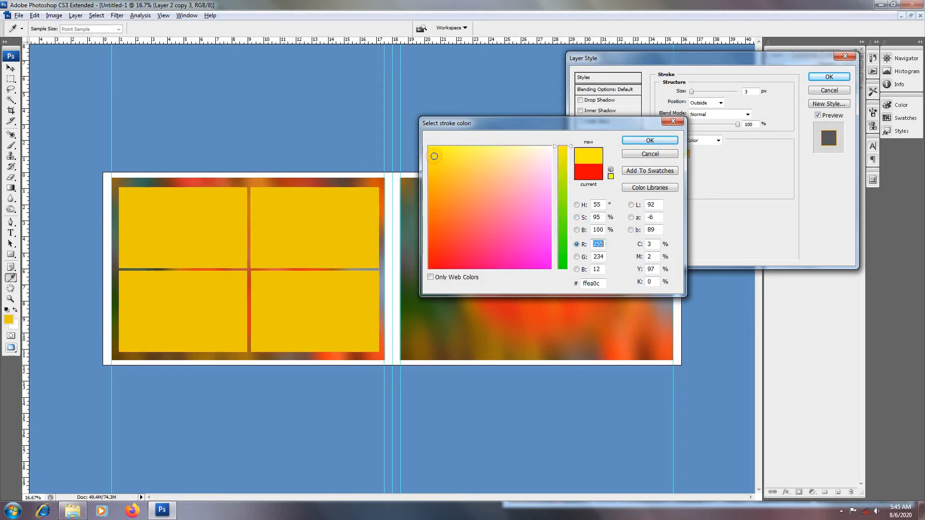
{"action": "left_click", "coordinate": [520, 237]}
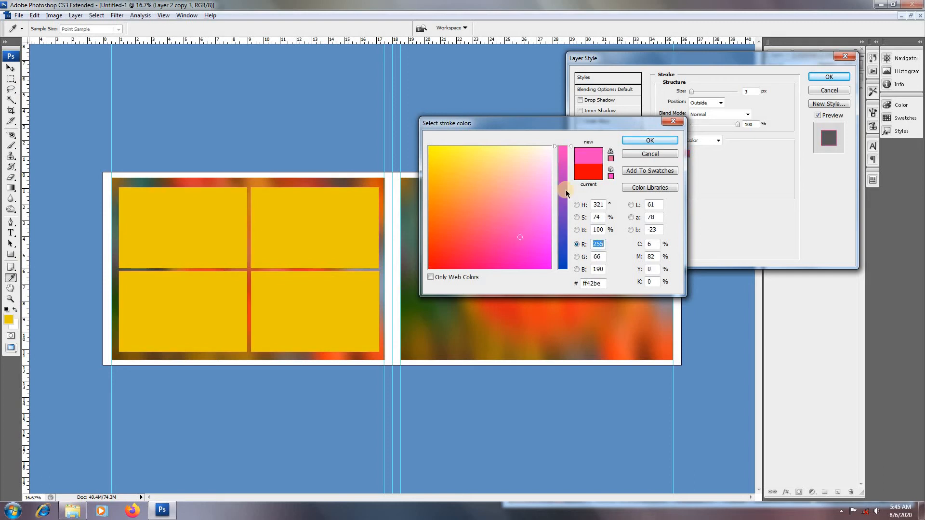
{"action": "left_click", "coordinate": [637, 143]}
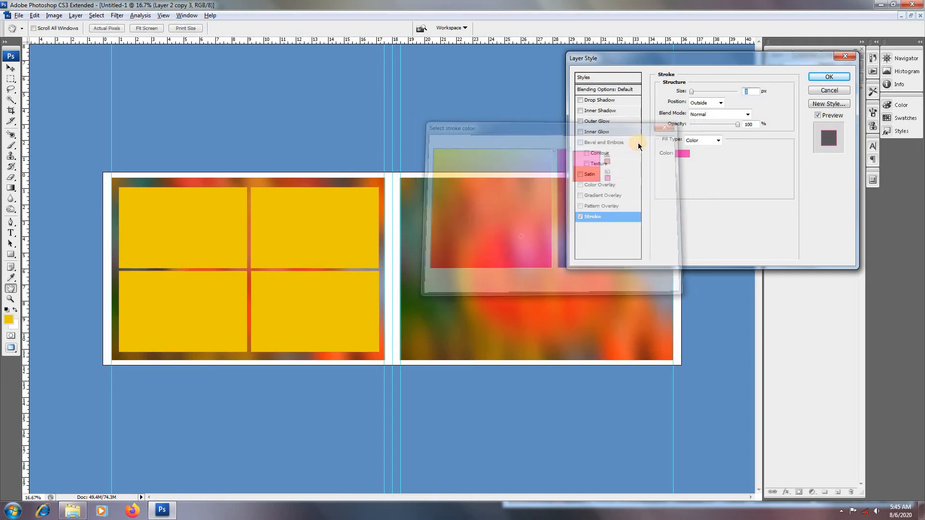
Widen the stroke to 16 px and compare its Inside position with Outside on the rectangles
{"action": "left_click_drag", "start_coordinate": [698, 90], "coordinate": [697, 91]}
{"action": "left_click", "coordinate": [698, 103]}
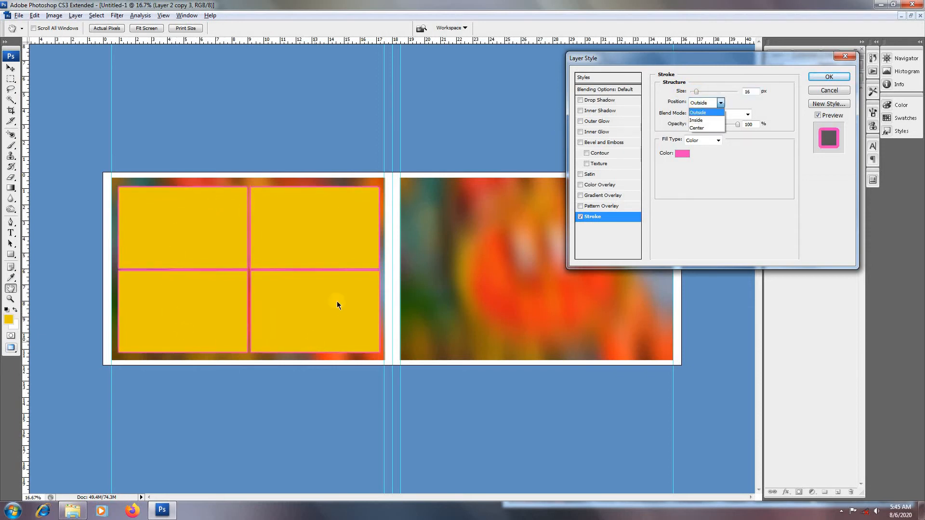
{"action": "left_click", "coordinate": [695, 120]}
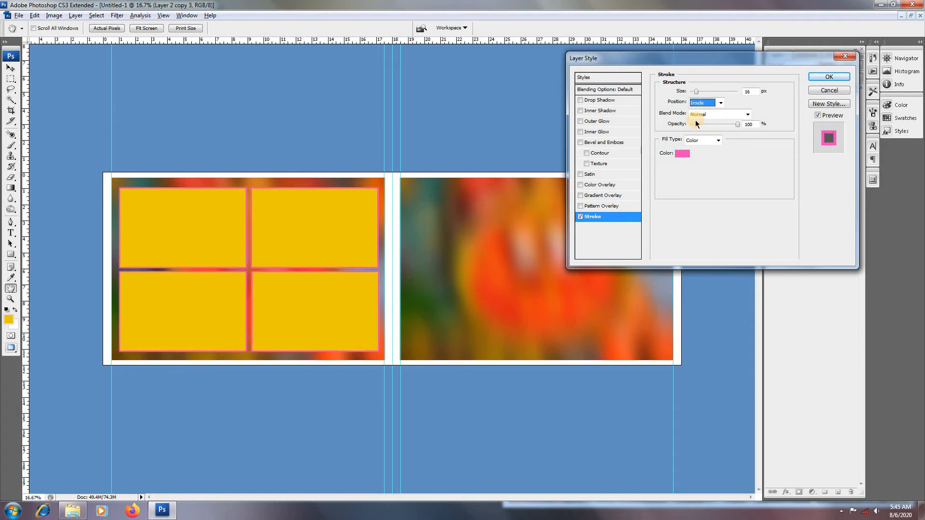
{"action": "left_click", "coordinate": [719, 102]}
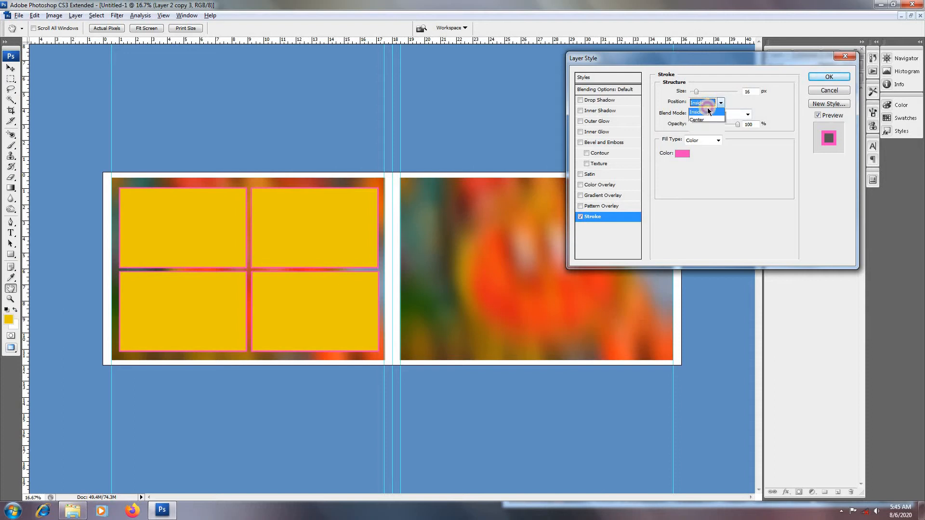
{"action": "left_click", "coordinate": [698, 113]}
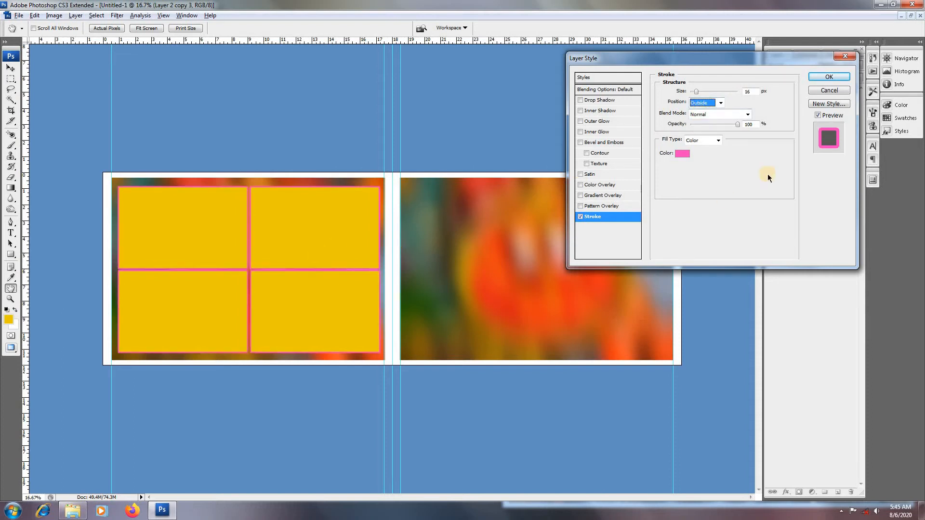
Try a 62 px stroke, switch its position to Inside, and reduce its size to 13 px
{"action": "left_click_drag", "start_coordinate": [698, 92], "coordinate": [704, 93]}
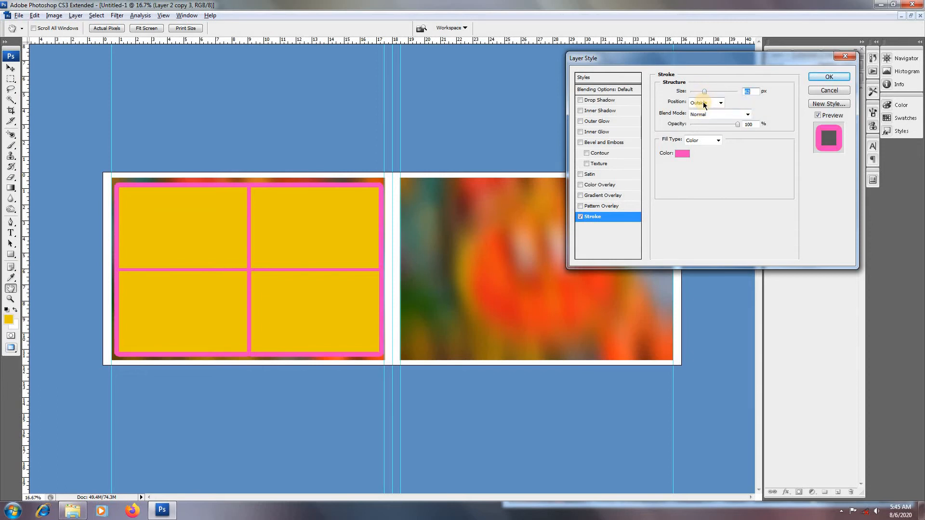
{"action": "left_click", "coordinate": [704, 103]}
{"action": "left_click", "coordinate": [703, 121]}
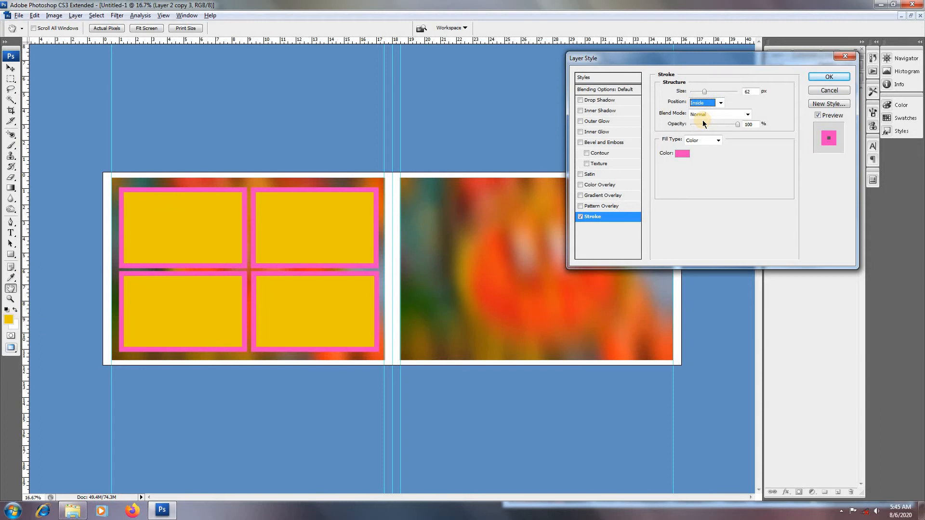
{"action": "left_click_drag", "start_coordinate": [705, 92], "coordinate": [696, 93]}
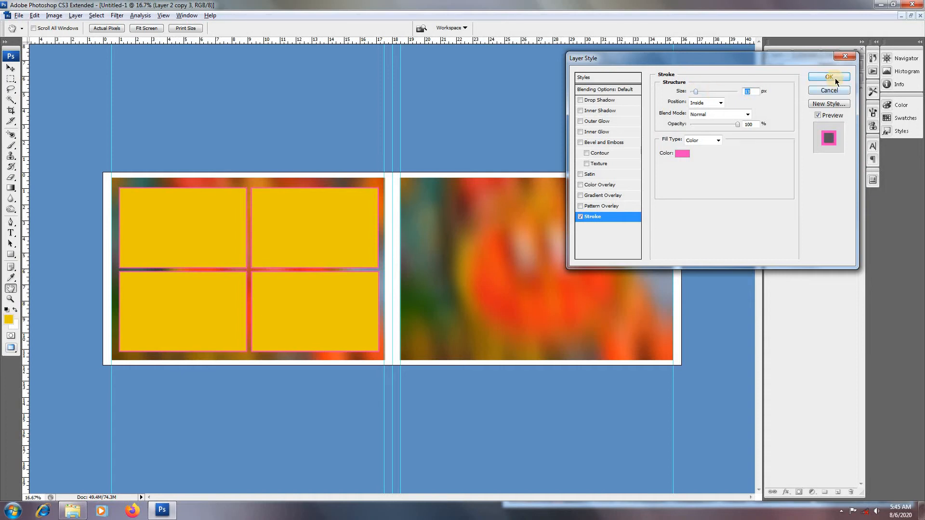
Recolour the rectangles' stroke to blue 4283c9 and make it slightly thicker
{"action": "left_click", "coordinate": [683, 153]}
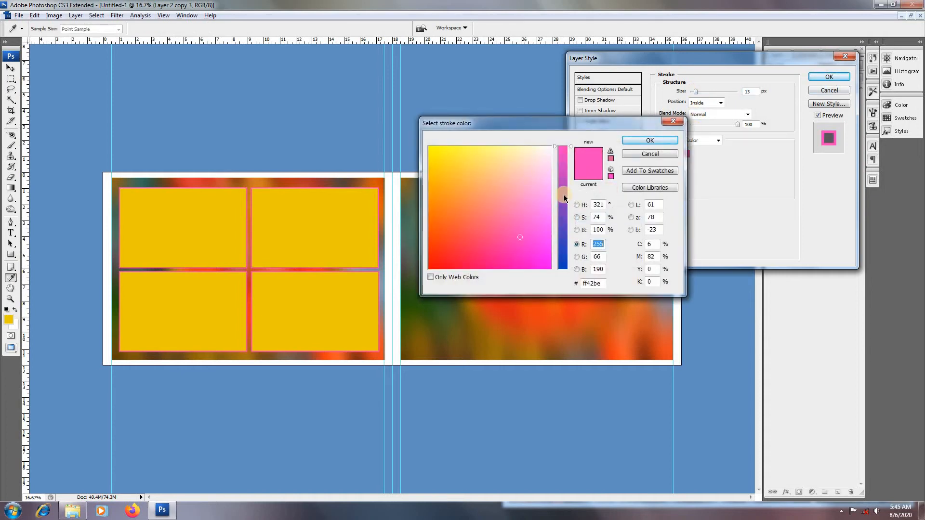
{"action": "left_click", "coordinate": [563, 237]}
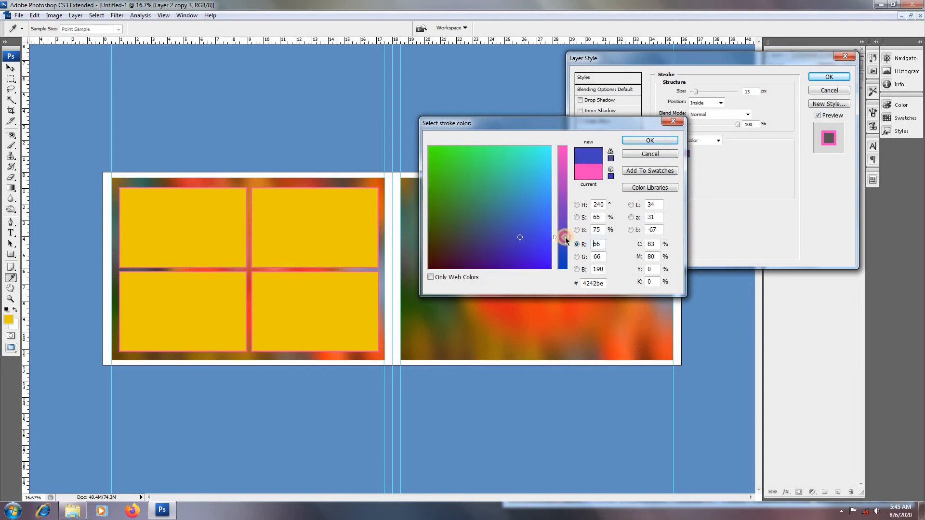
{"action": "left_click", "coordinate": [491, 241]}
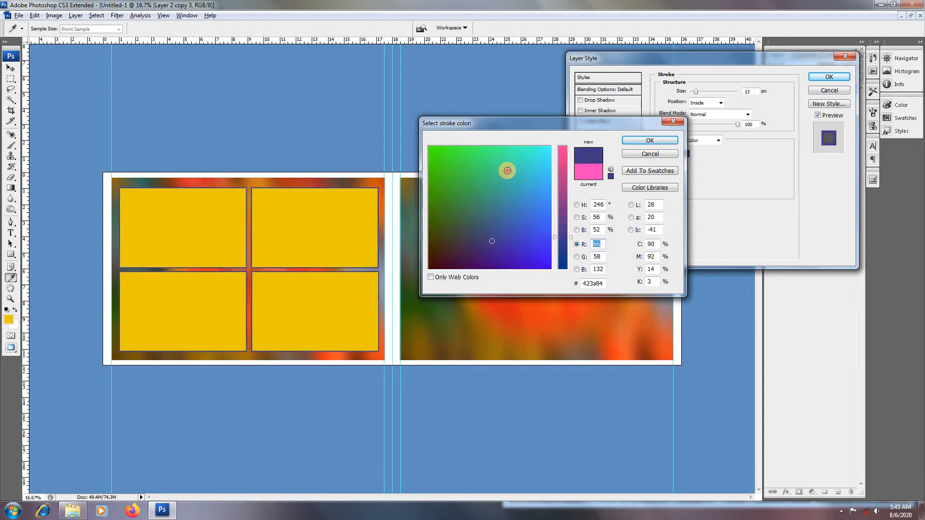
{"action": "left_click", "coordinate": [505, 171]}
{"action": "left_click", "coordinate": [525, 205]}
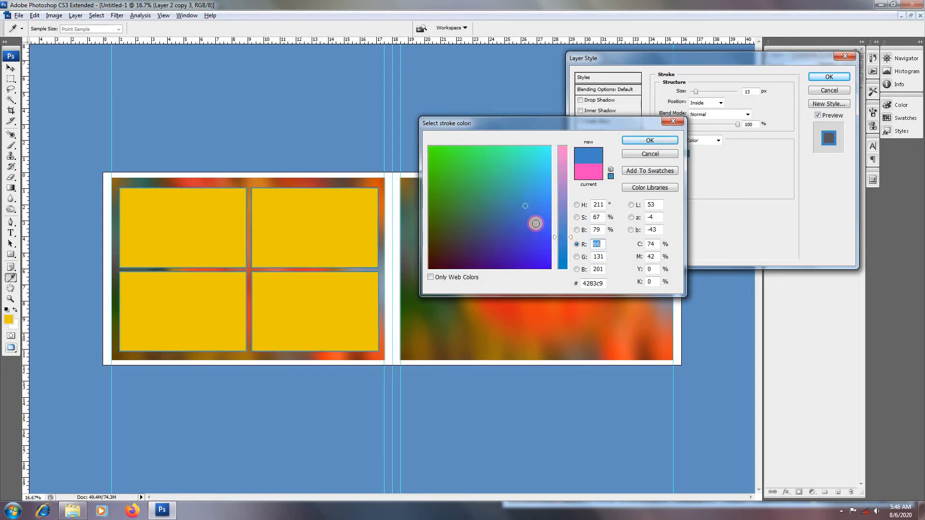
{"action": "left_click", "coordinate": [628, 140]}
{"action": "left_click_drag", "start_coordinate": [698, 93], "coordinate": [699, 94]}
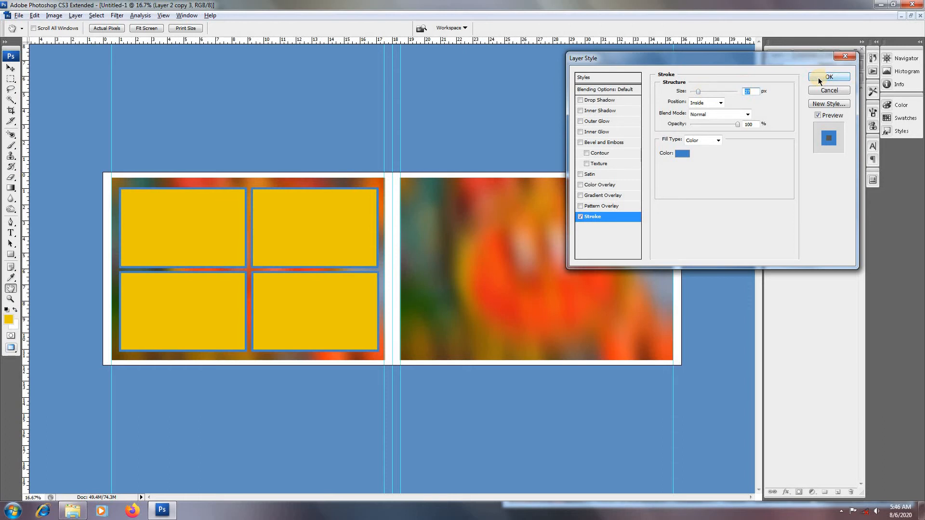
Add a drop shadow in Dissolve blend mode with 23 px distance, 30% spread and 70 px size
{"action": "left_click", "coordinate": [592, 100]}
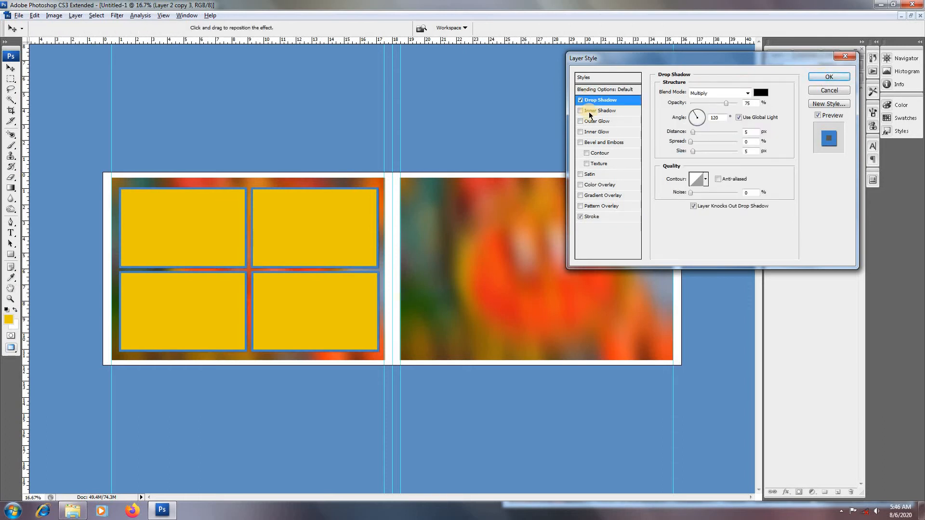
{"action": "left_click", "coordinate": [710, 92]}
{"action": "left_click", "coordinate": [710, 110]}
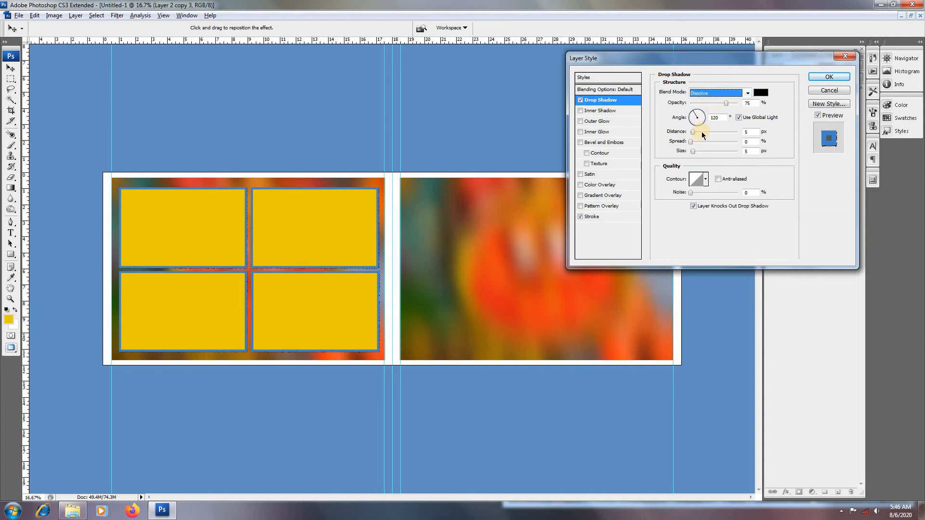
{"action": "left_click", "coordinate": [702, 131]}
{"action": "left_click", "coordinate": [704, 141]}
{"action": "left_click", "coordinate": [706, 151]}
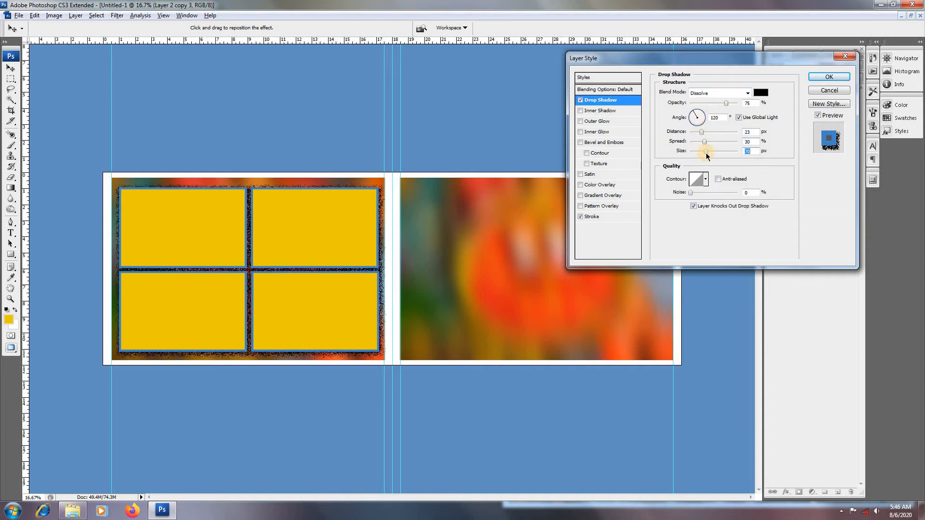
Try several drop shadow colours, settle on muted olive b4b35d, and apply the layer style to the rectangles
{"action": "left_click", "coordinate": [761, 93]}
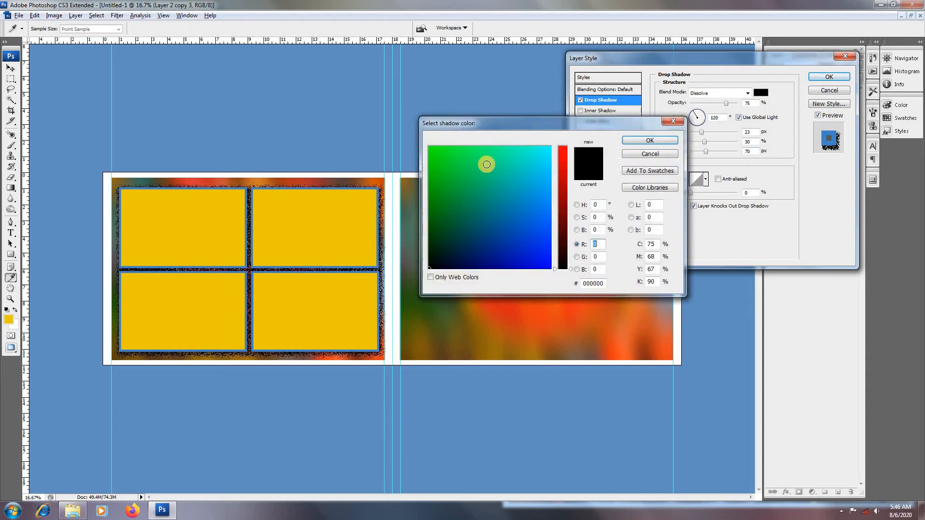
{"action": "left_click", "coordinate": [453, 157]}
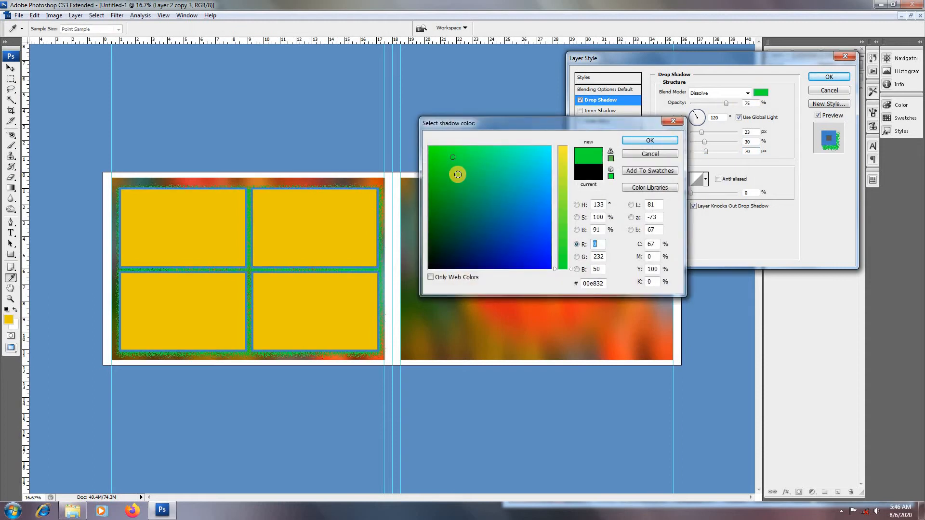
{"action": "left_click", "coordinate": [518, 263]}
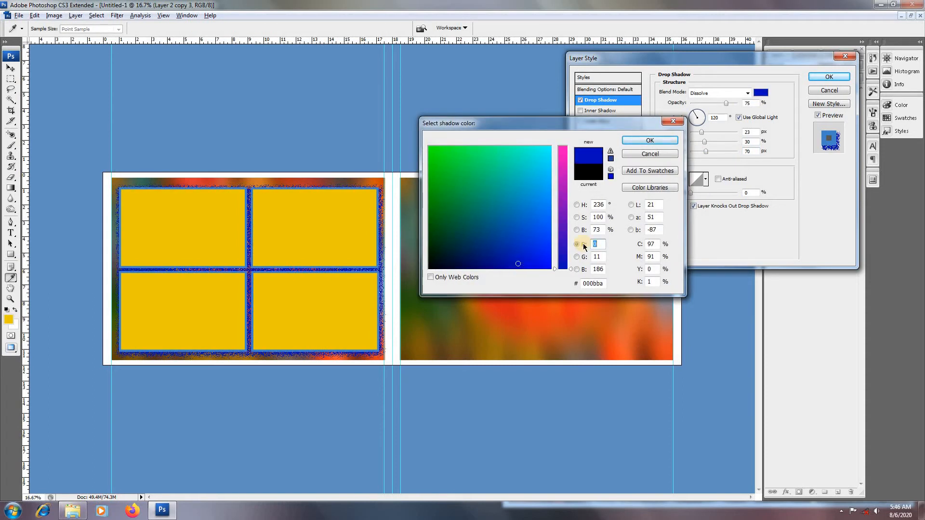
{"action": "left_click", "coordinate": [566, 183]}
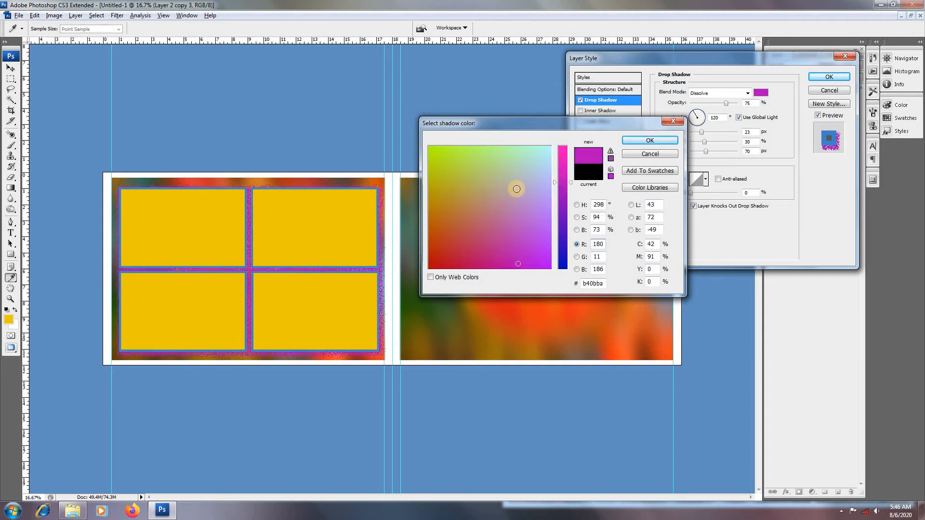
{"action": "left_click", "coordinate": [455, 174]}
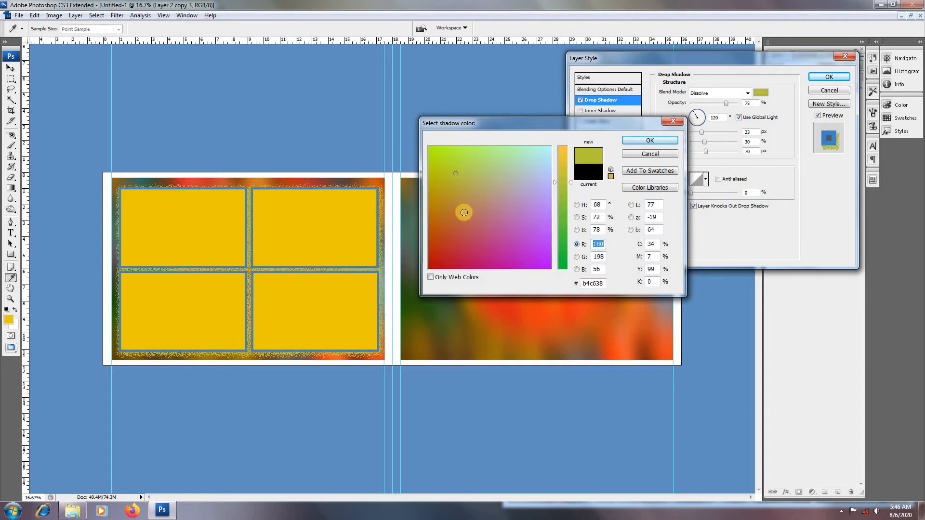
{"action": "left_click", "coordinate": [467, 217]}
{"action": "left_click", "coordinate": [473, 183]}
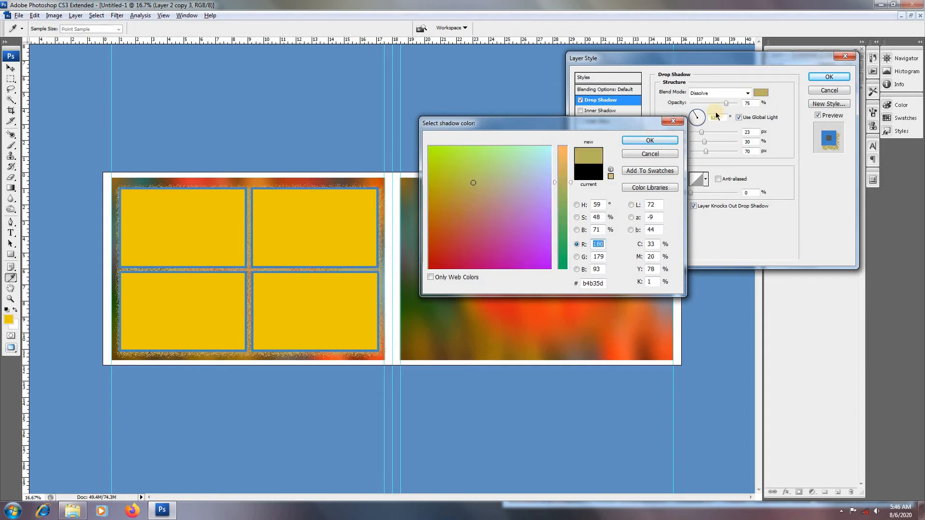
{"action": "left_click", "coordinate": [653, 140]}
{"action": "left_click", "coordinate": [825, 77]}
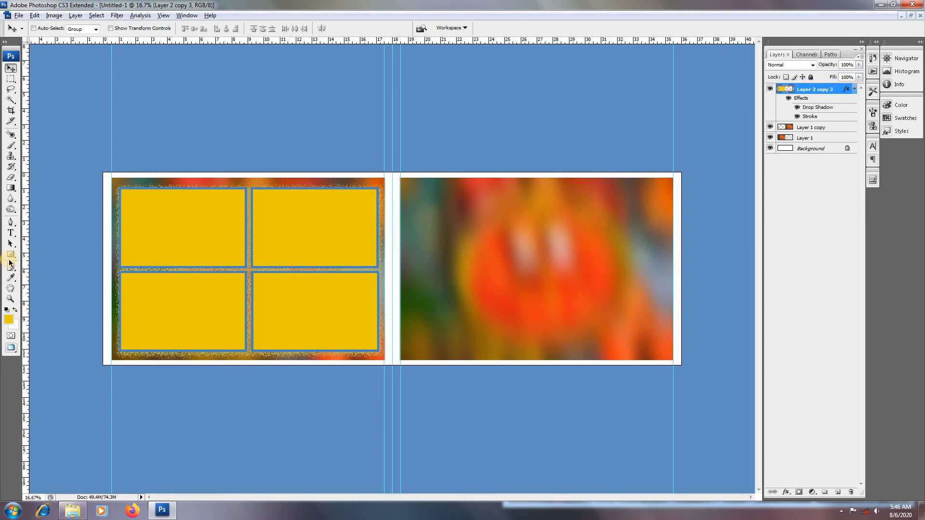
Activate the Custom Shape tool and choose the narrow, multi-pointed leaf from the shape library
{"action": "left_click", "coordinate": [9, 255]}
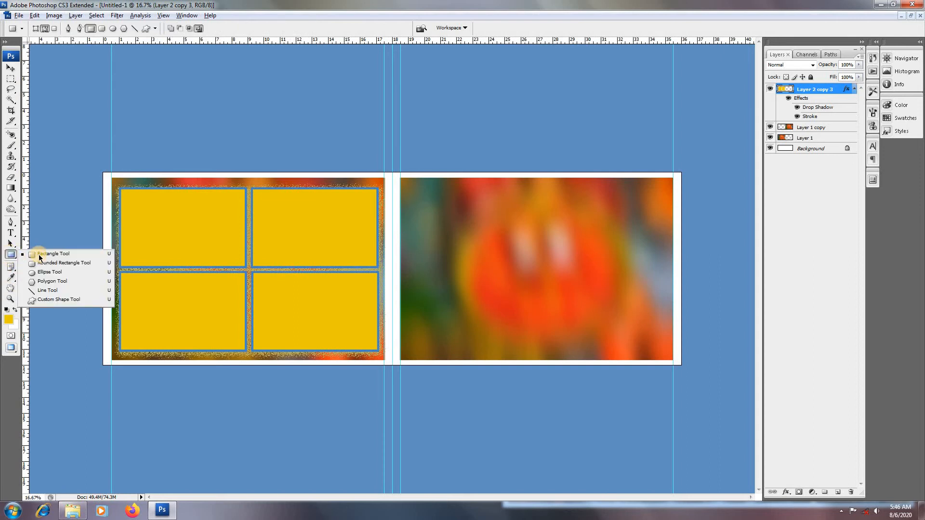
{"action": "left_click", "coordinate": [56, 301]}
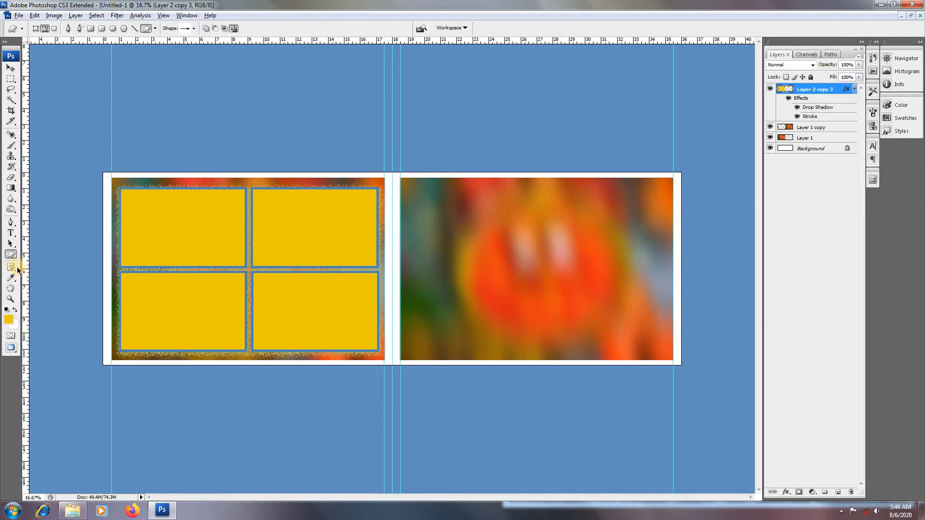
{"action": "left_click", "coordinate": [10, 254]}
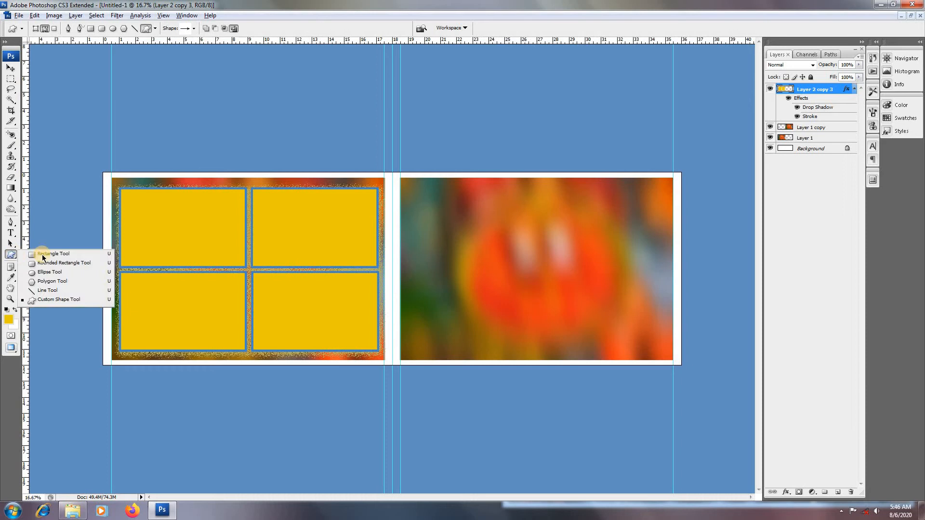
{"action": "left_click", "coordinate": [54, 300]}
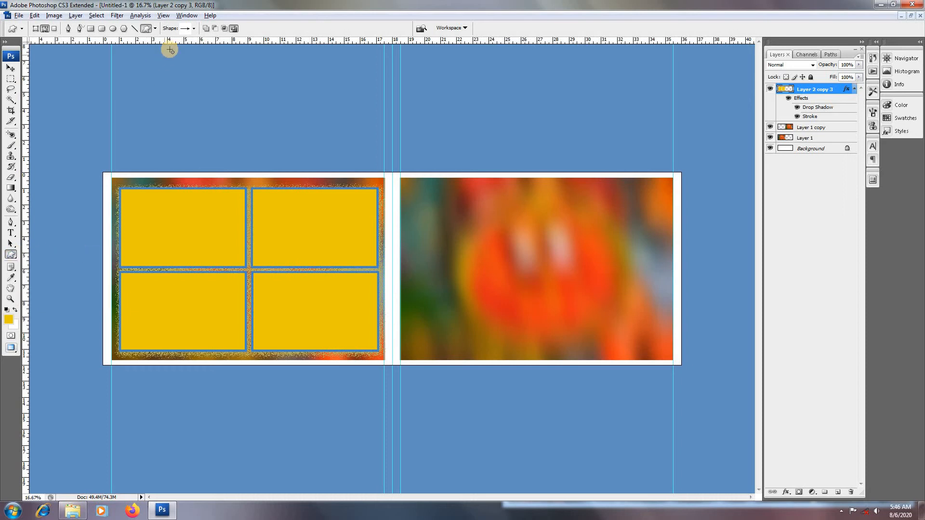
{"action": "left_click", "coordinate": [194, 29]}
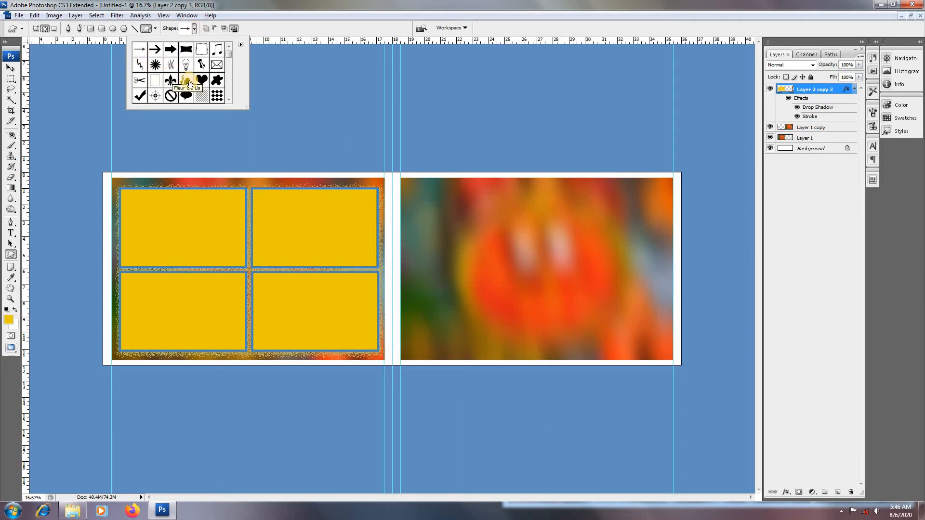
{"action": "left_click", "coordinate": [228, 61]}
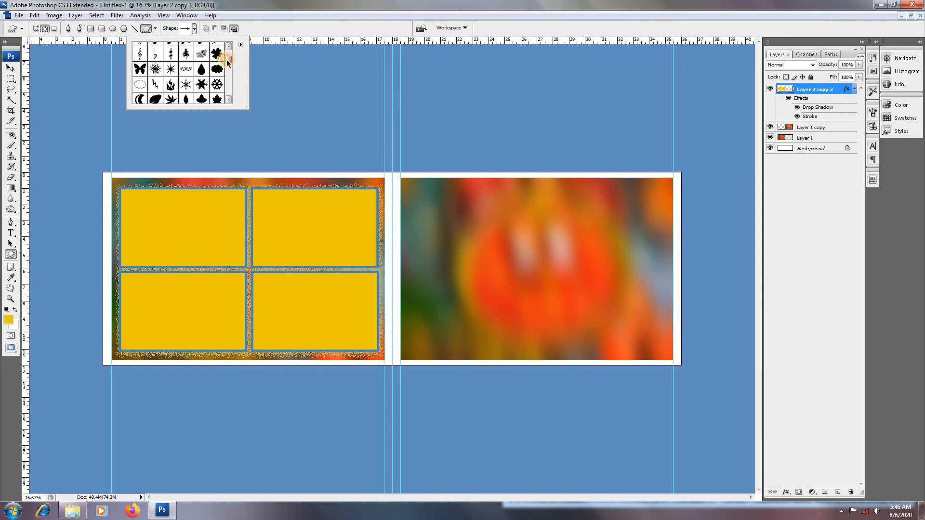
{"action": "left_click", "coordinate": [228, 62]}
{"action": "left_click", "coordinate": [228, 62]}
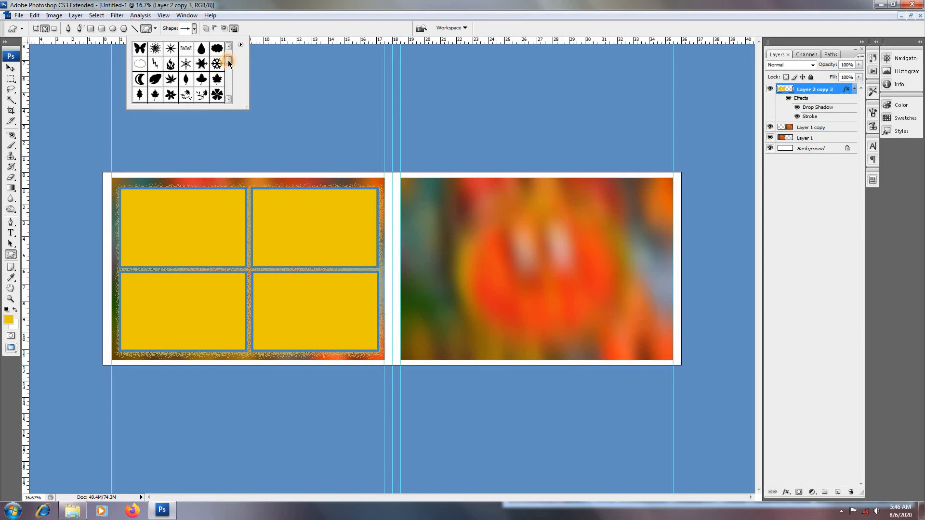
{"action": "double_click", "coordinate": [172, 78]}
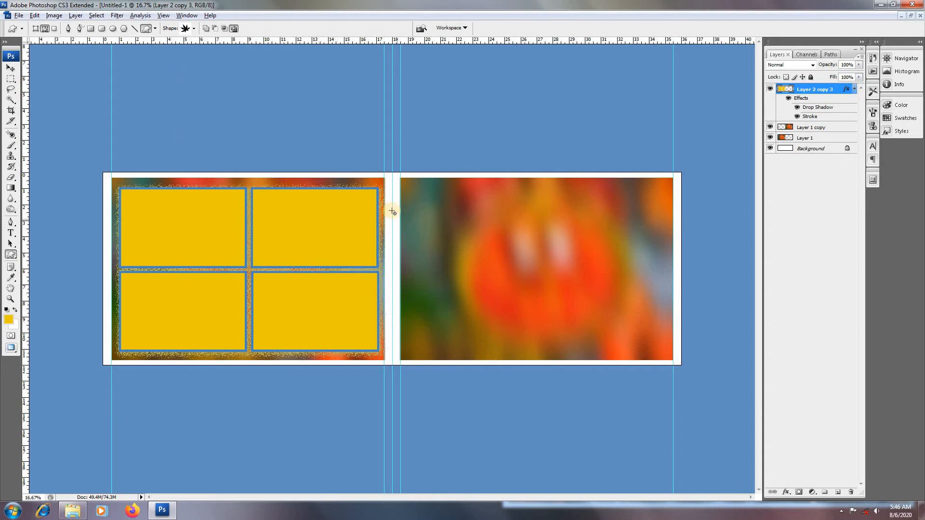
Draw the leaf path near the left edge of the right page and load it as a selection on a new layer
{"action": "left_click_drag", "start_coordinate": [416, 210], "coordinate": [475, 290]}
{"action": "key", "text": "ctrl+Return"}
{"action": "key", "text": "ctrl+shift+n"}
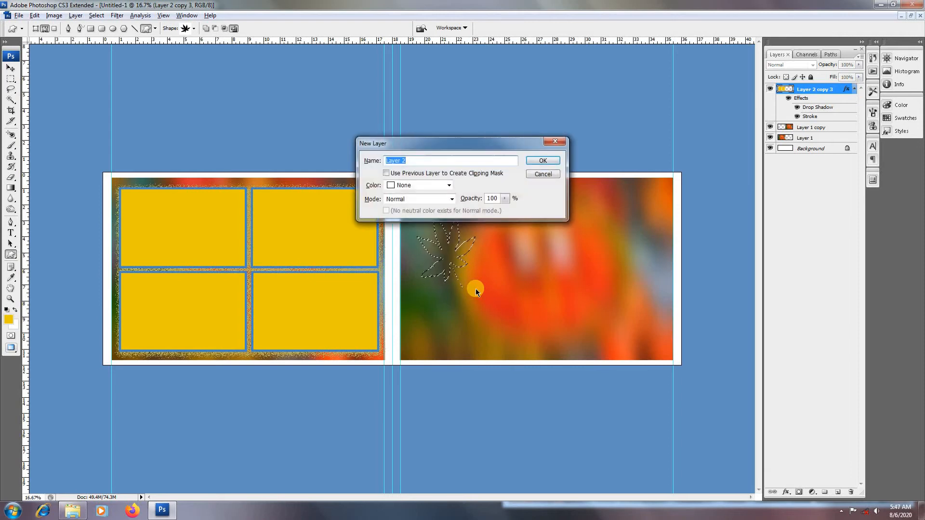
{"action": "key", "text": "Return"}
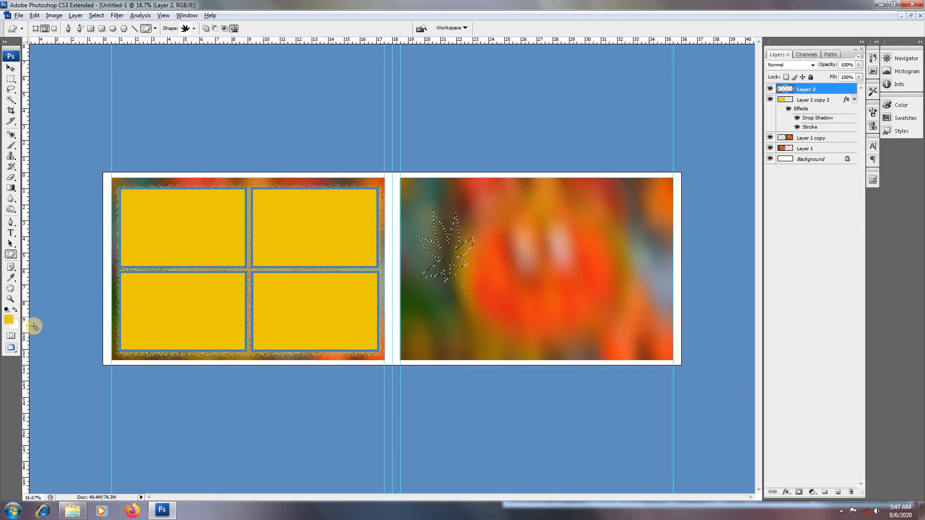
Set the foreground colour to bright green, fill the leaf selection with it, and deselect
{"action": "left_click", "coordinate": [9, 320]}
{"action": "left_click", "coordinate": [565, 254]}
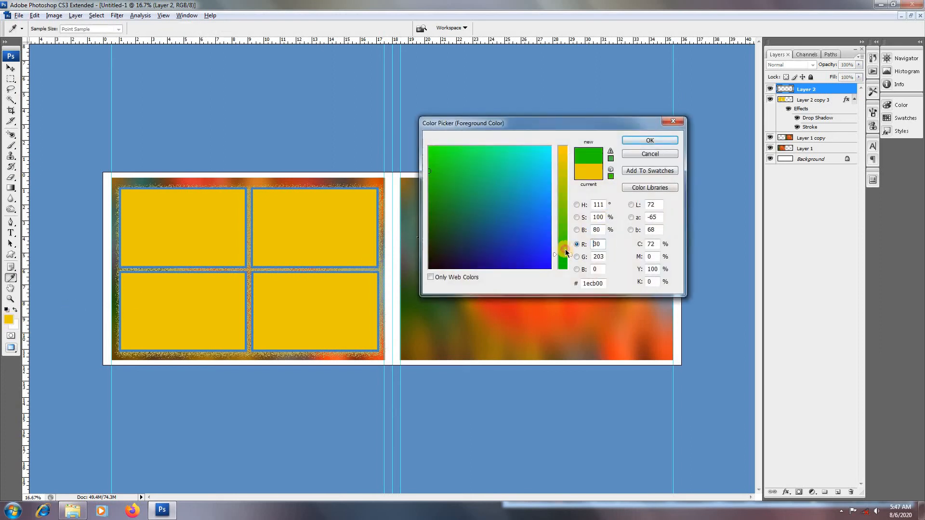
{"action": "left_click", "coordinate": [448, 155]}
{"action": "left_click", "coordinate": [632, 141]}
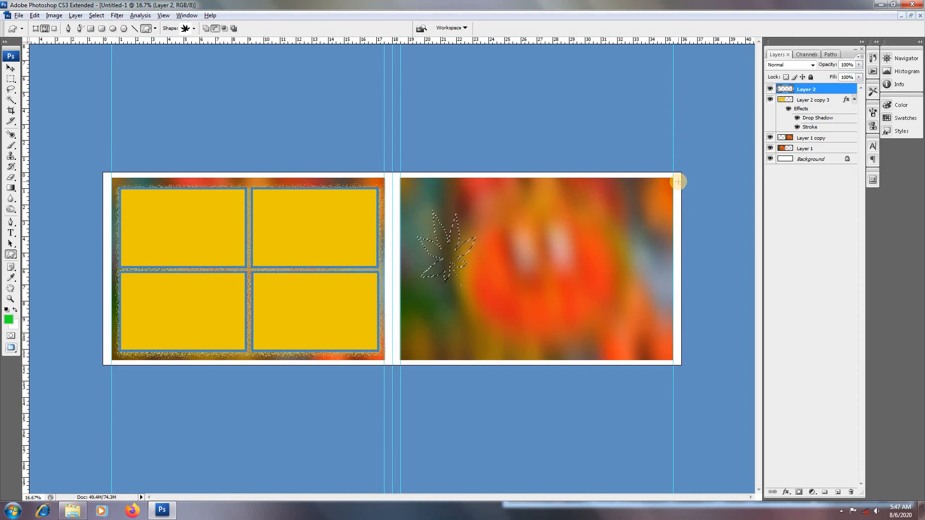
{"action": "key", "text": "alt+BackSpace"}
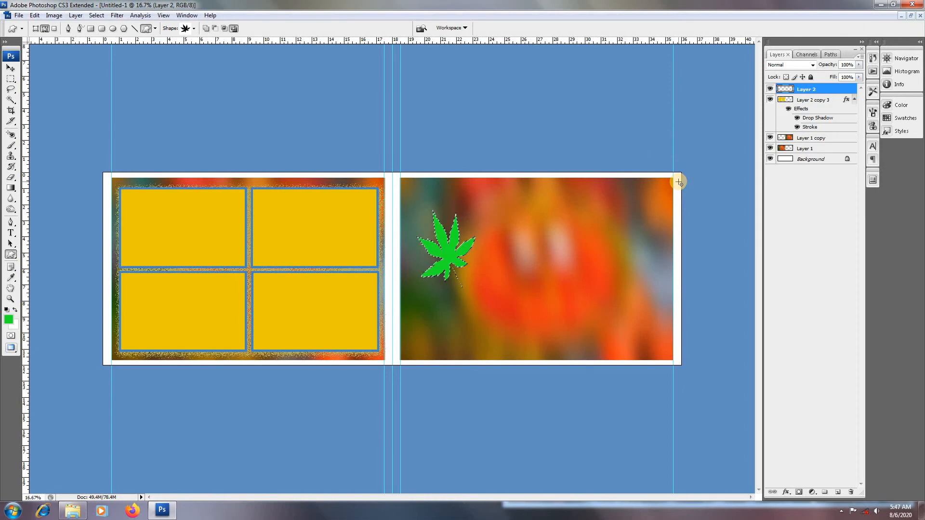
{"action": "right_click", "coordinate": [678, 181]}
{"action": "left_click", "coordinate": [721, 153]}
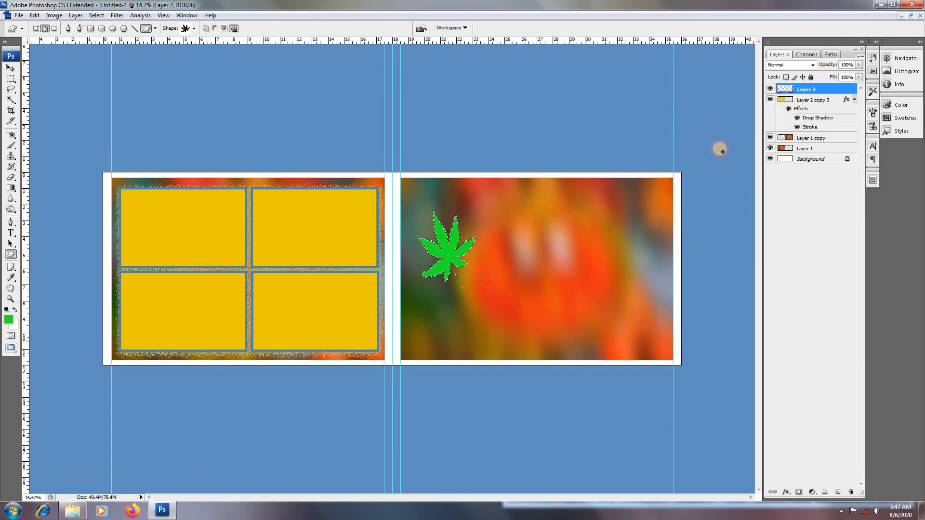
{"action": "key", "text": "ctrl+d"}
{"action": "key", "text": "v"}
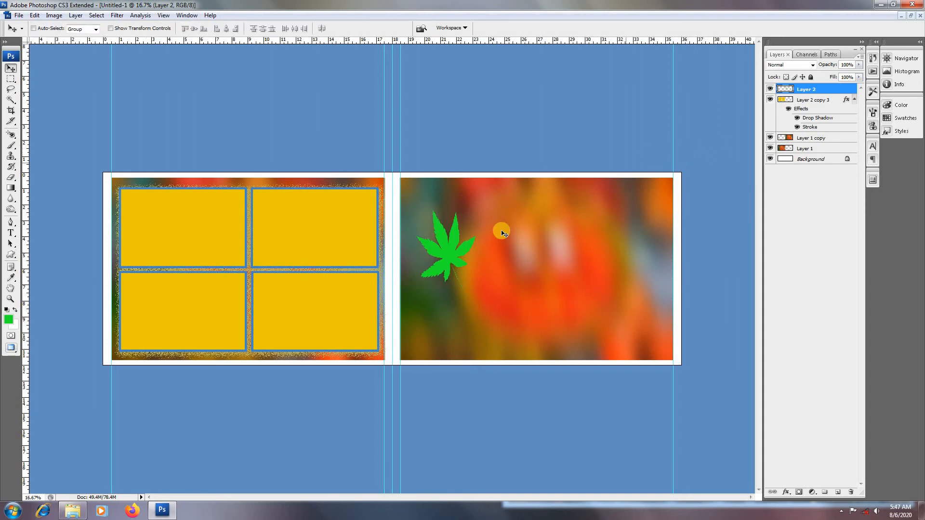
Rotate the green leaf 180° and move it over the upper-left corner of the left page
{"action": "right_click", "coordinate": [451, 251]}
{"action": "left_click", "coordinate": [470, 257]}
{"action": "key", "text": "ctrl+t"}
{"action": "right_click", "coordinate": [464, 261]}
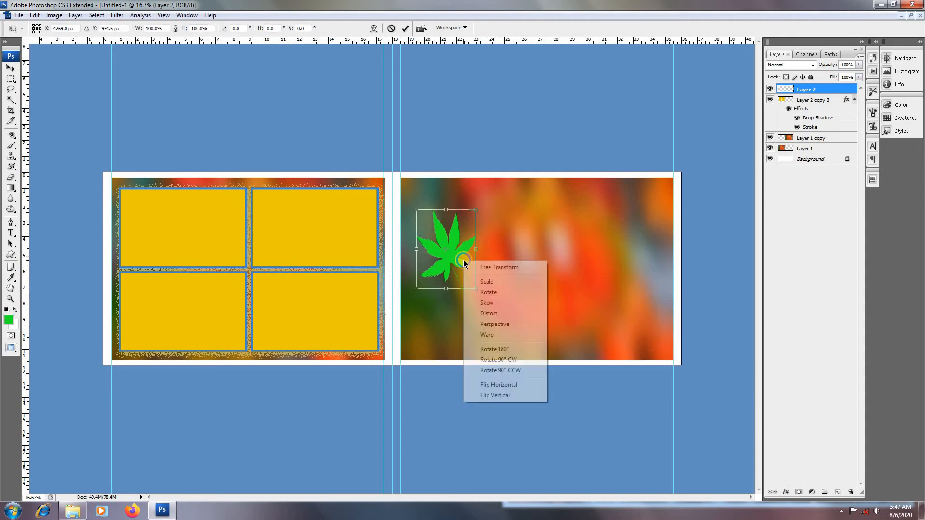
{"action": "left_click", "coordinate": [510, 350]}
{"action": "left_click_drag", "start_coordinate": [469, 244], "coordinate": [127, 177]}
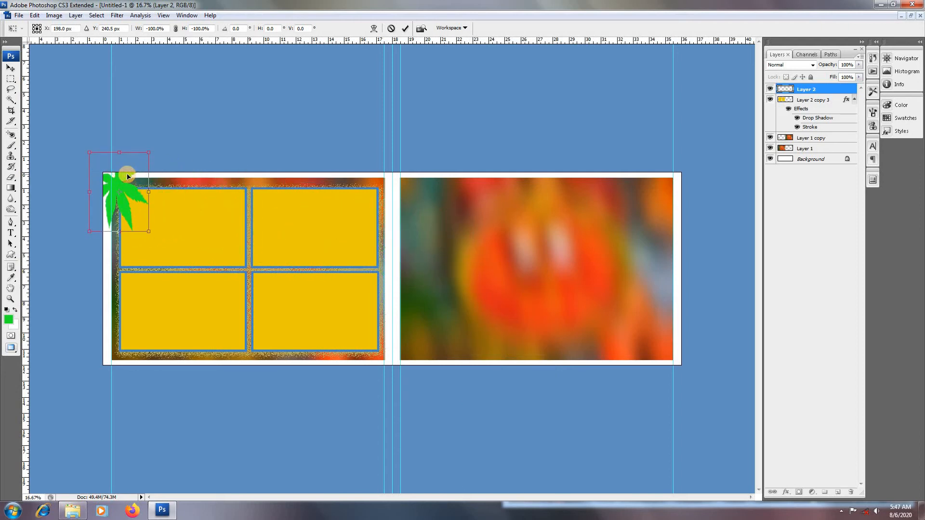
{"action": "key", "text": "Return"}
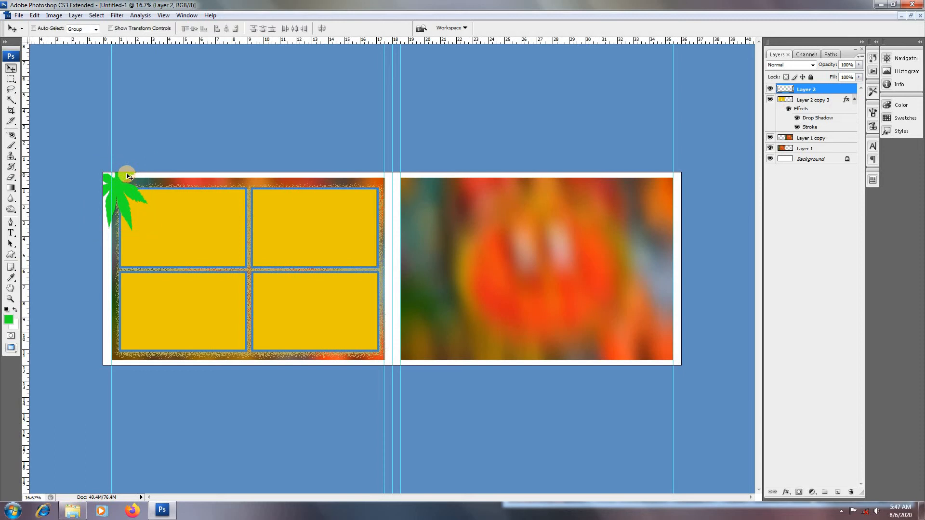
Send the leaf layer behind the yellow frames, then scale the leaf to 61.2% and rotate it by -23.9°
{"action": "key", "text": "ctrl+bracketleft"}
{"action": "key", "text": "ctrl+bracketleft"}
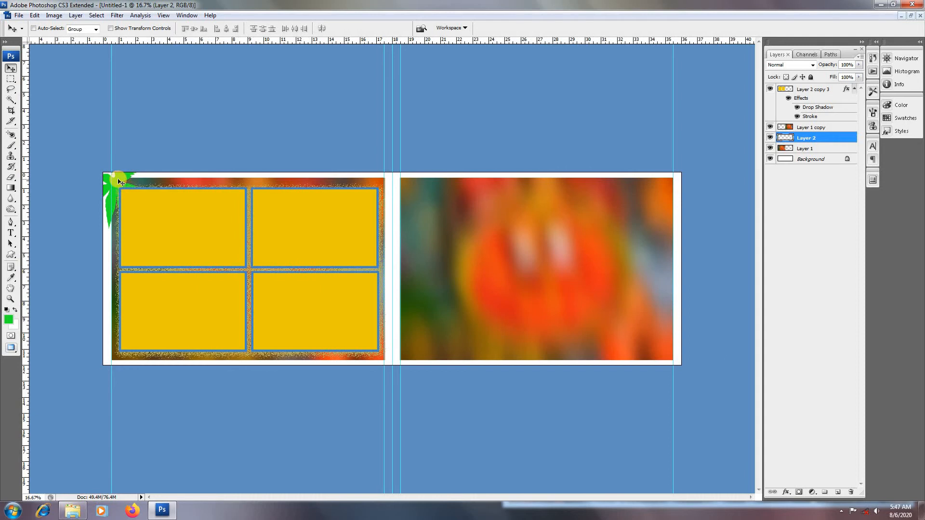
{"action": "key", "text": "ctrl+t"}
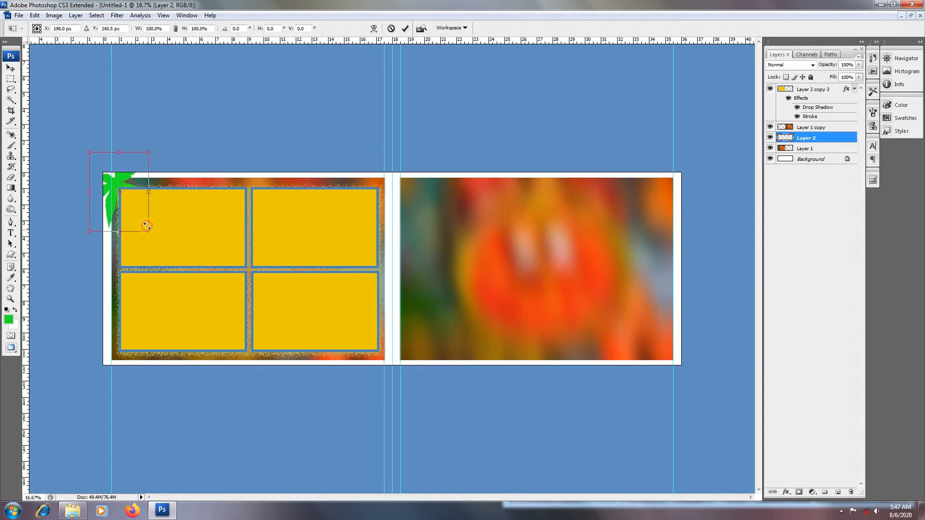
{"action": "left_click_drag", "start_coordinate": [146, 226], "coordinate": [133, 192]}
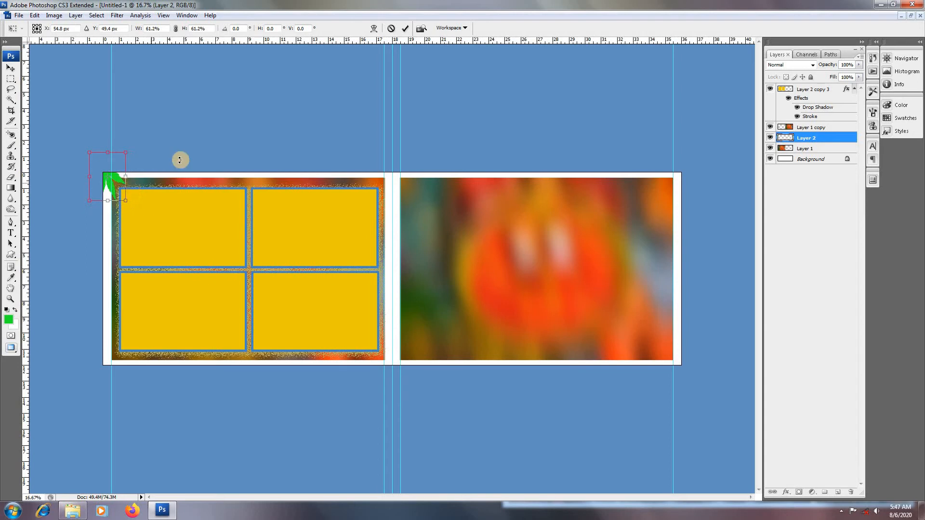
{"action": "left_click_drag", "start_coordinate": [181, 159], "coordinate": [169, 128]}
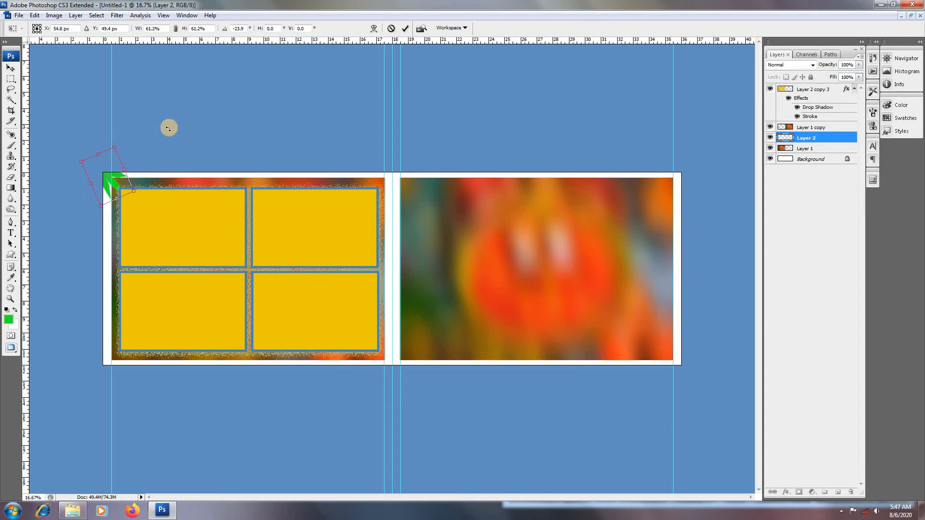
{"action": "key", "text": "Return"}
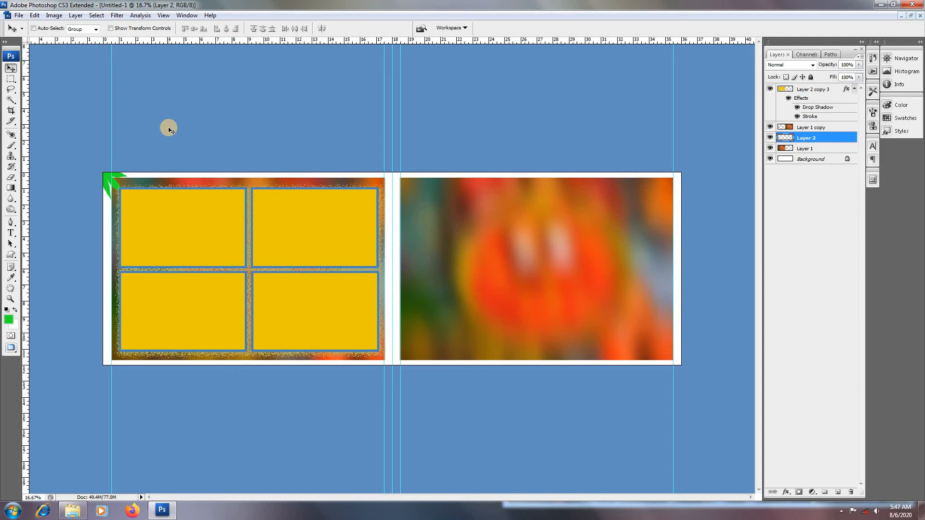
Place the leaf at the lower end of the gap between the pages and a copy at its upper end
{"action": "left_click_drag", "start_coordinate": [108, 179], "coordinate": [391, 192]}
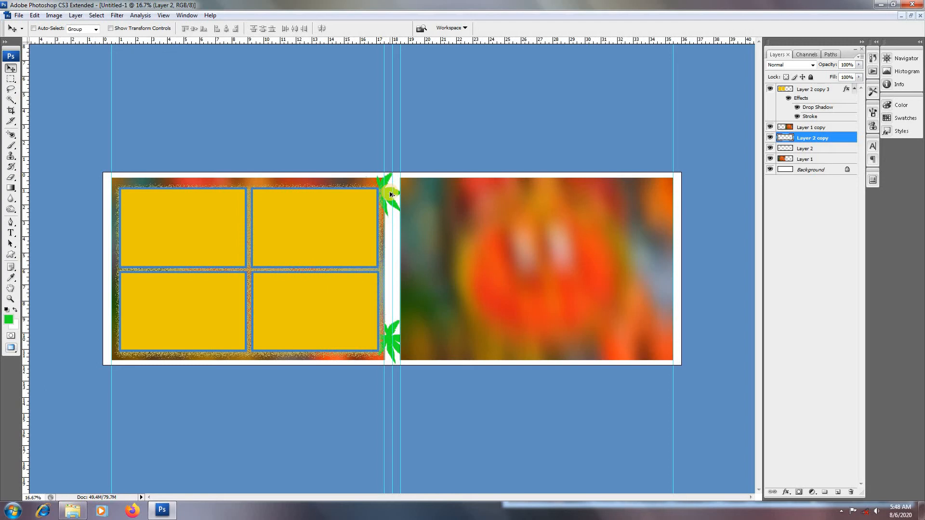
{"action": "left_click", "coordinate": [390, 193], "text": "alt"}
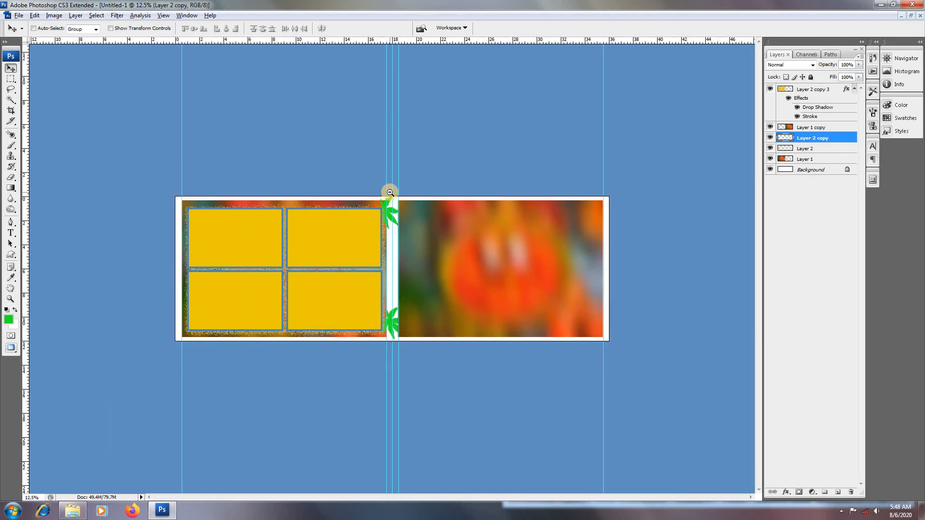
{"action": "left_click", "coordinate": [422, 207], "text": "ctrl"}
{"action": "left_click", "coordinate": [422, 207], "text": "ctrl"}
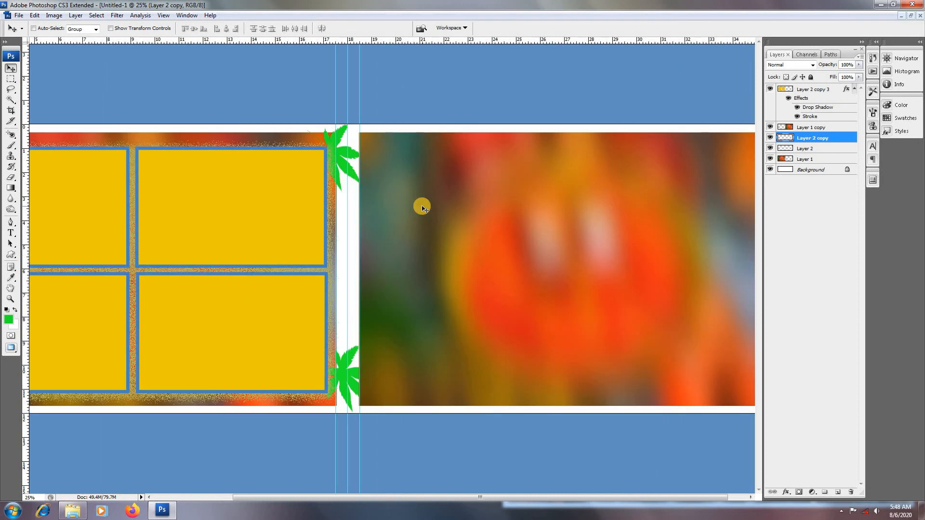
Open the fireworks image a.png from the 06.08.2020 folder
{"action": "left_click", "coordinate": [17, 15]}
{"action": "left_click", "coordinate": [28, 36]}
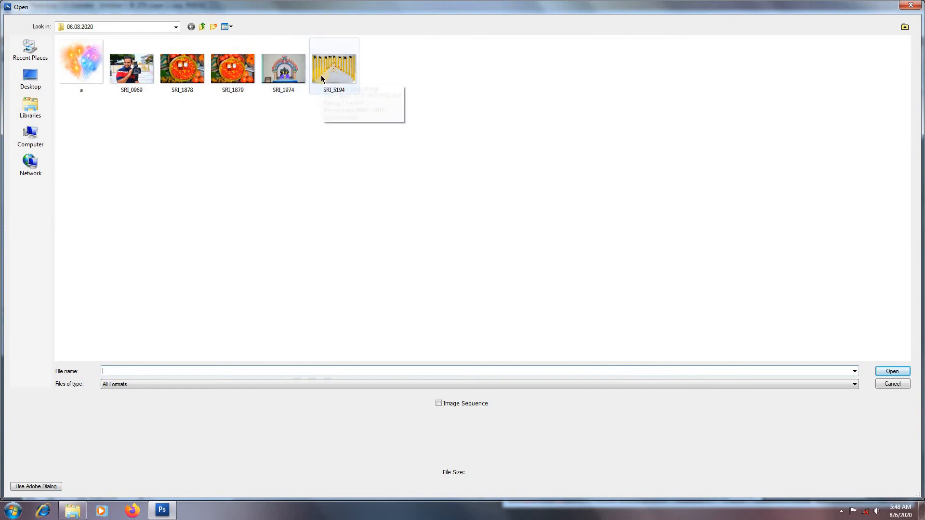
{"action": "double_click", "coordinate": [81, 62]}
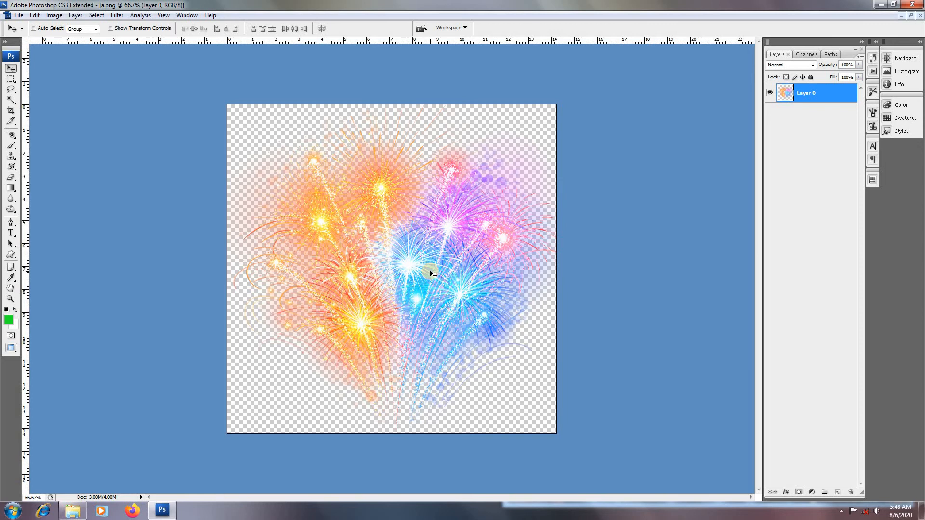
Cut the fireworks artwork out of a.png and close that file without saving
{"action": "right_click", "coordinate": [386, 292]}
{"action": "left_click", "coordinate": [443, 298]}
{"action": "left_click_drag", "start_coordinate": [397, 291], "coordinate": [447, 249]}
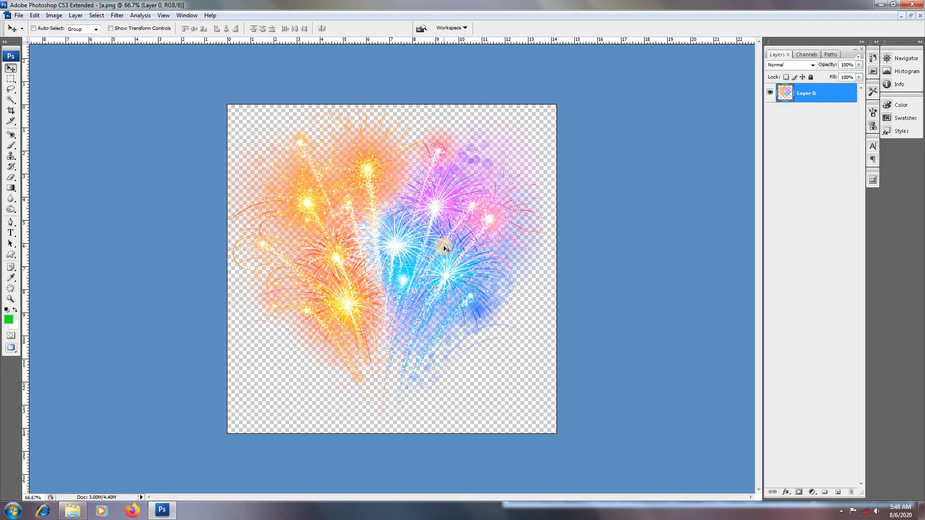
{"action": "key", "text": "ctrl+a"}
{"action": "key", "text": "Delete"}
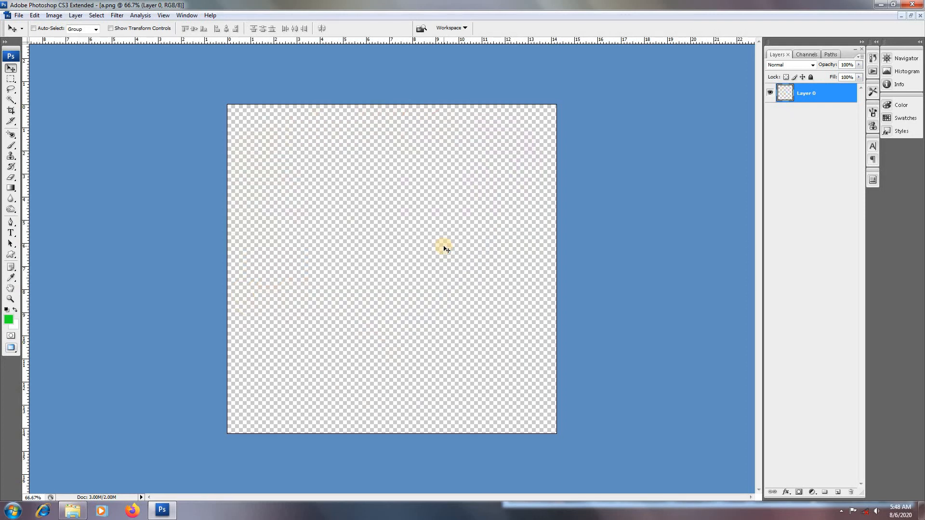
{"action": "key", "text": "ctrl+w"}
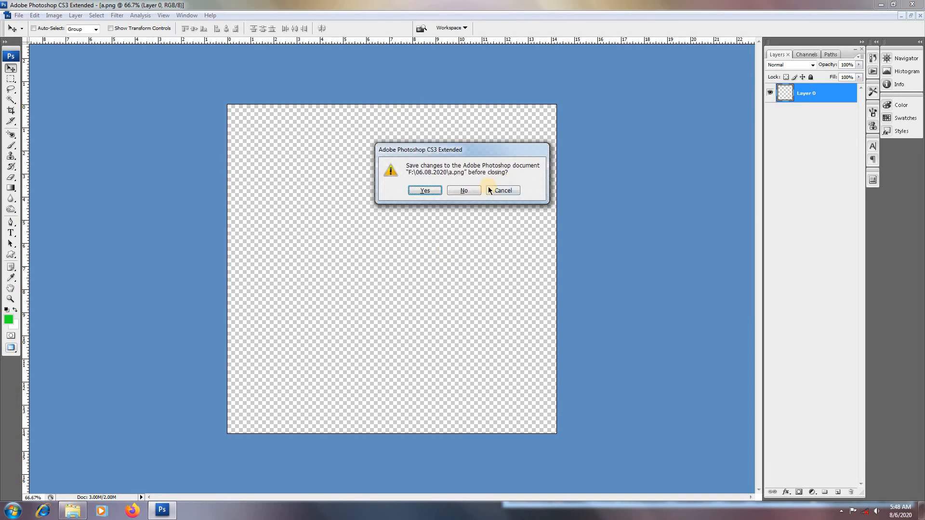
{"action": "left_click", "coordinate": [464, 190]}
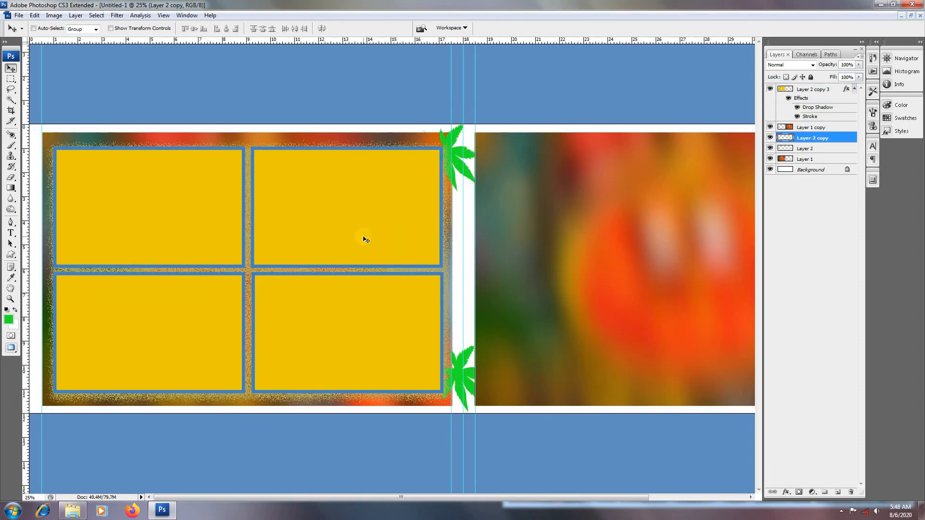
Paste the fireworks into the album spread and bring them in front of the yellow frames on the left page
{"action": "key", "text": "ctrl+v"}
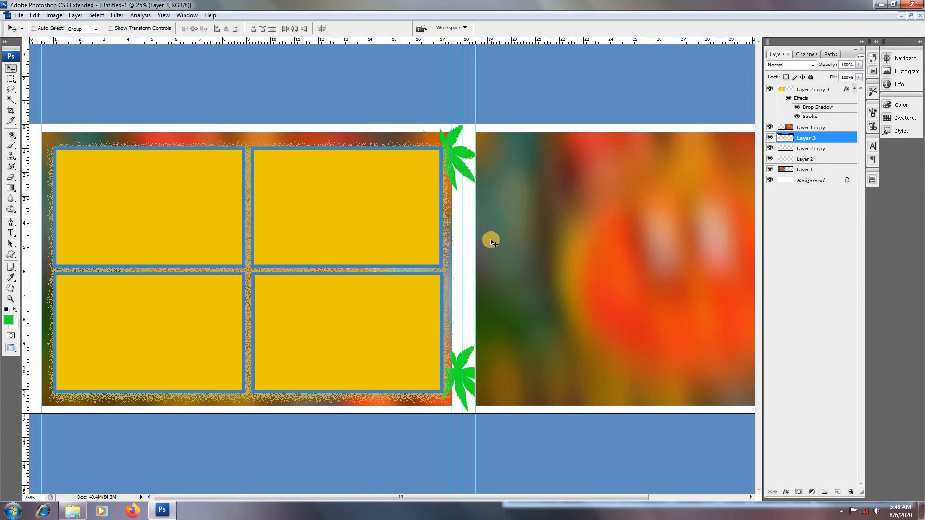
{"action": "left_click_drag", "start_coordinate": [491, 240], "coordinate": [333, 220]}
{"action": "key", "text": "ctrl+bracketright"}
{"action": "key", "text": "ctrl+bracketright"}
{"action": "left_click_drag", "start_coordinate": [335, 223], "coordinate": [264, 223]}
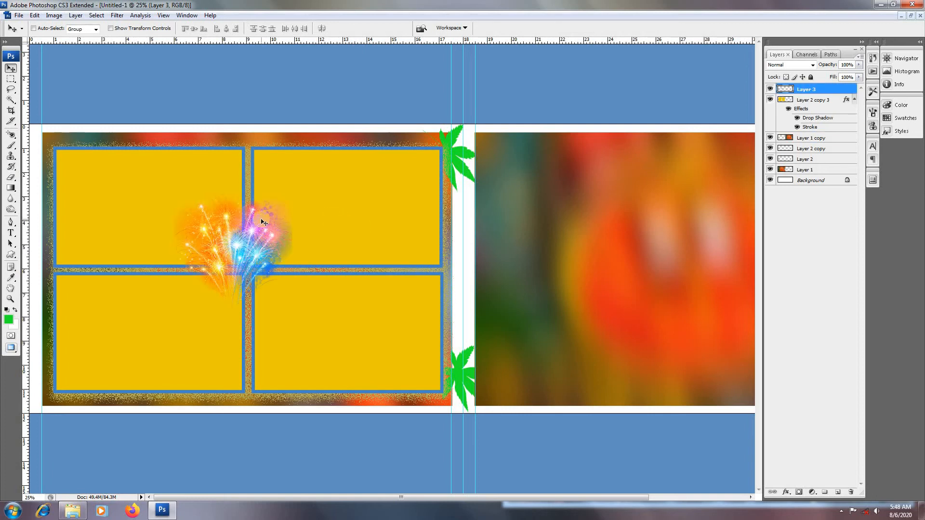
Scale the fireworks to 46.2%, centred where the four yellow frames meet
{"action": "key", "text": "ctrl+t"}
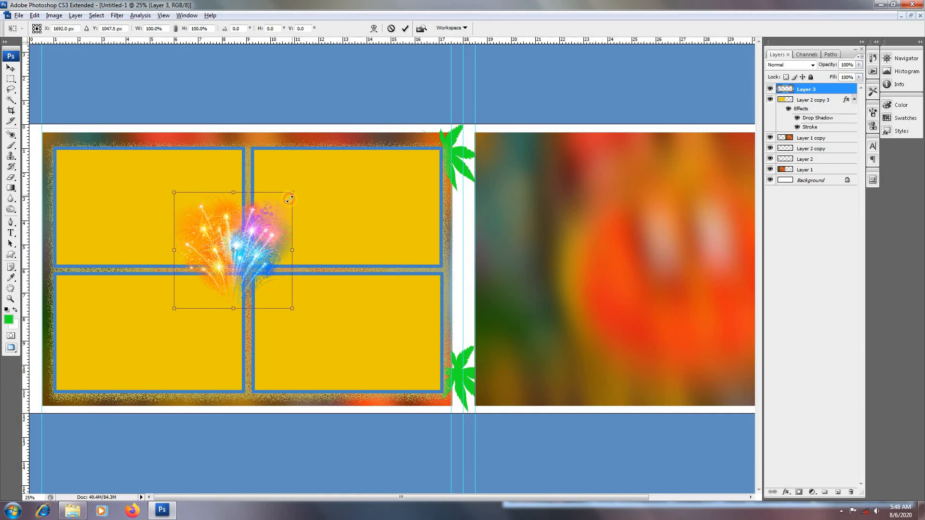
{"action": "left_click_drag", "start_coordinate": [289, 198], "coordinate": [275, 245]}
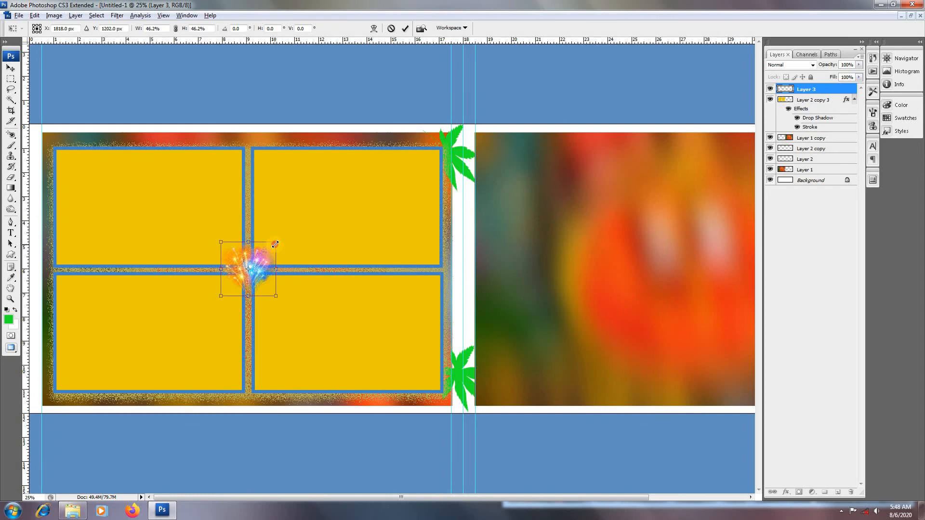
{"action": "key", "text": "Return"}
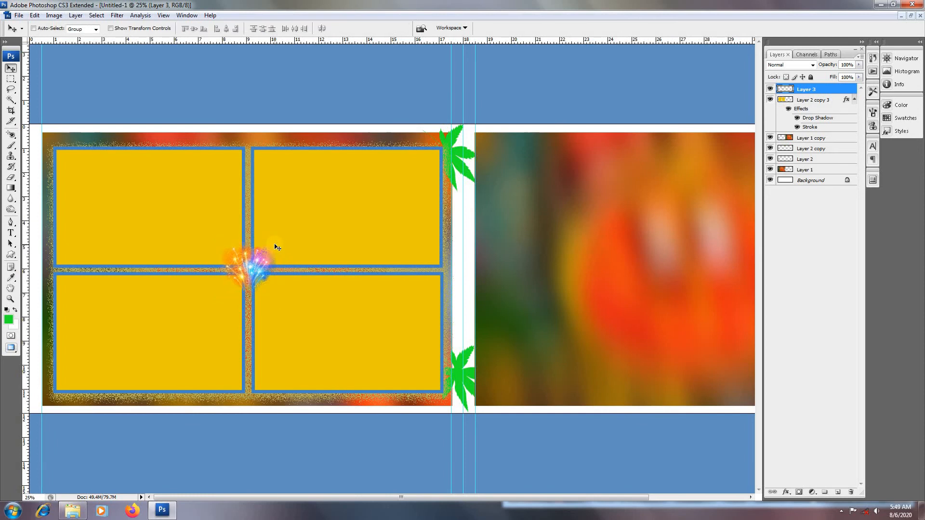
Move the fireworks to the spread's upper-left corner and place copies in the other three corners
{"action": "left_click_drag", "start_coordinate": [241, 265], "coordinate": [36, 146]}
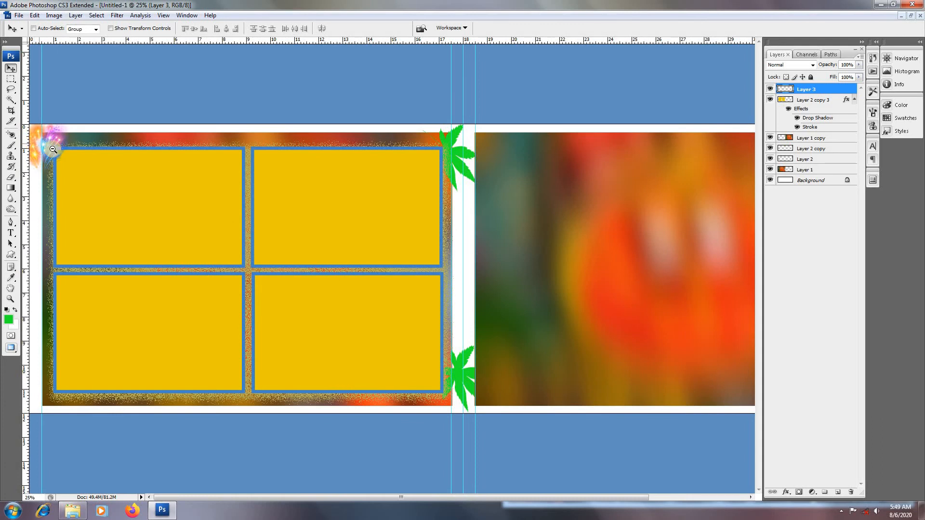
{"action": "key", "text": "ctrl+minus"}
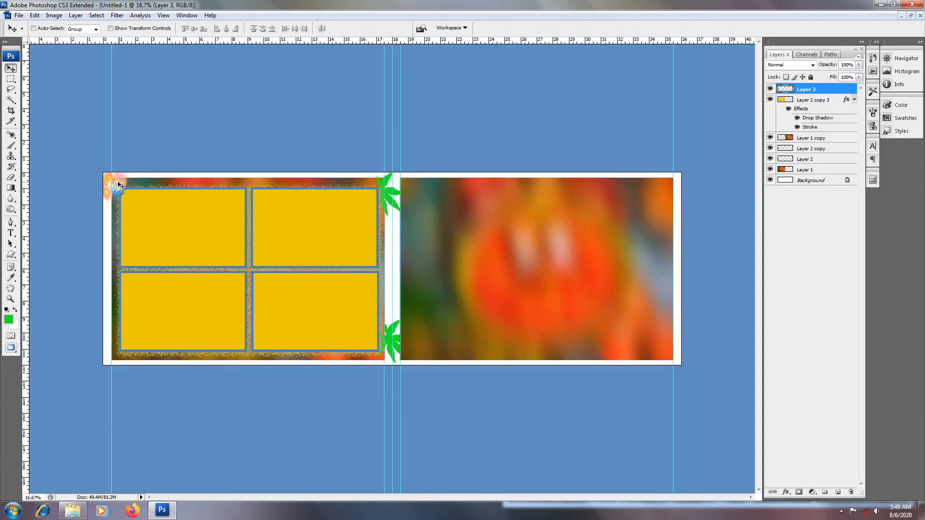
{"action": "left_click_drag", "start_coordinate": [118, 184], "coordinate": [670, 188]}
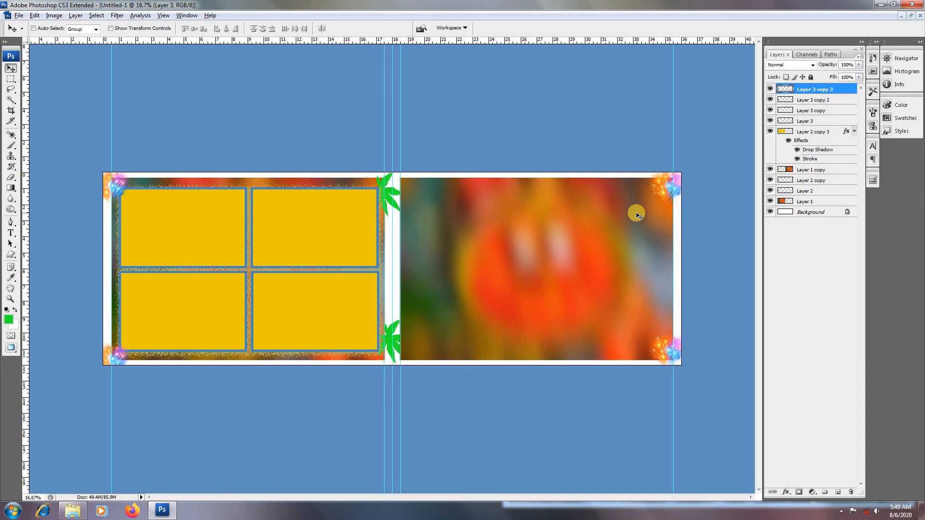
Open the photo SRI_0969.JPG and copy the whole image into the album spread as a new layer
{"action": "left_click", "coordinate": [19, 15]}
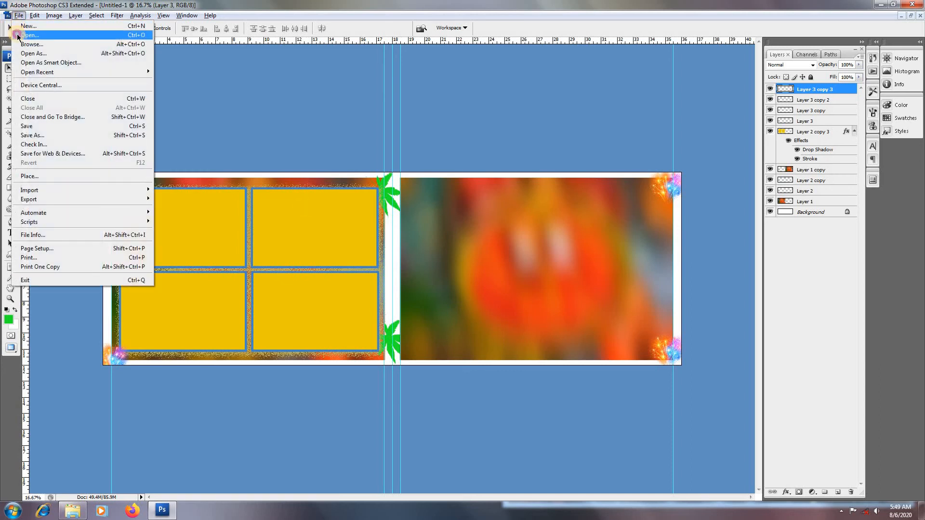
{"action": "left_click", "coordinate": [18, 36]}
{"action": "double_click", "coordinate": [140, 72]}
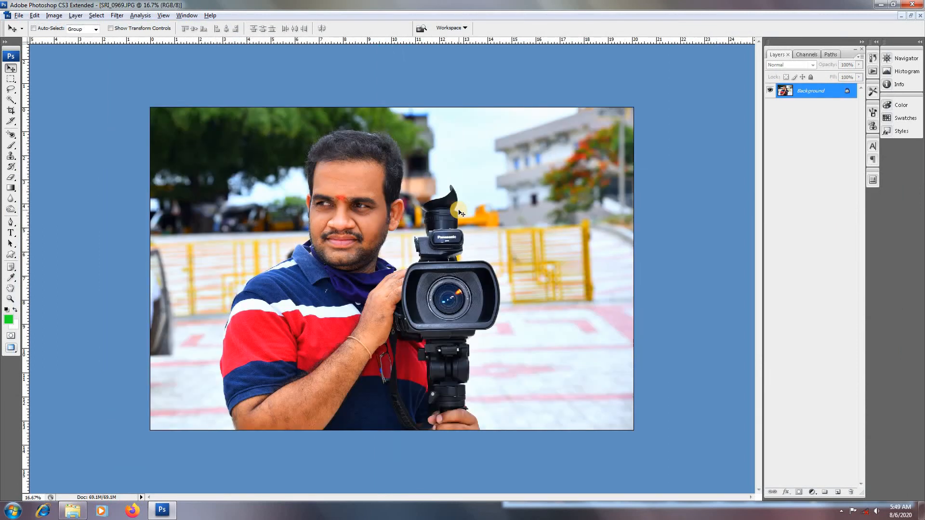
{"action": "key", "text": "ctrl+a"}
{"action": "key", "text": "ctrl+Tab"}
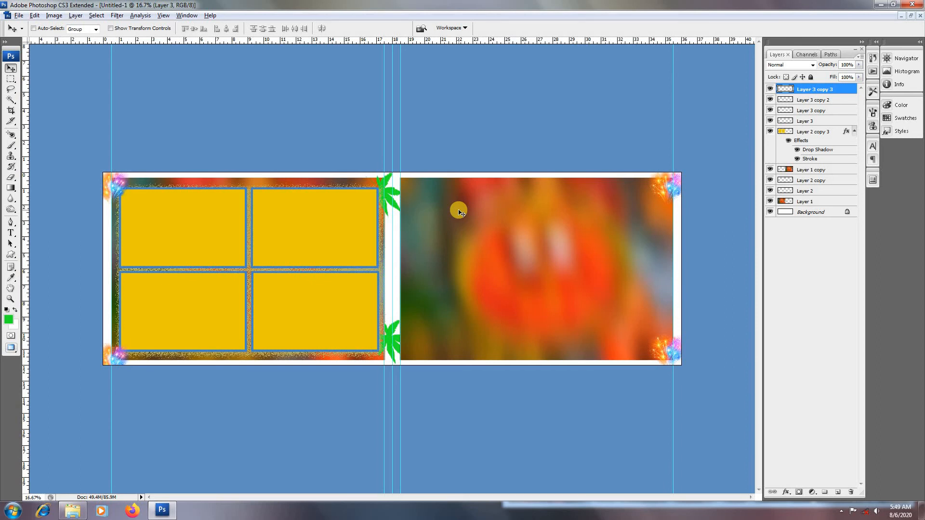
{"action": "key", "text": "ctrl+v"}
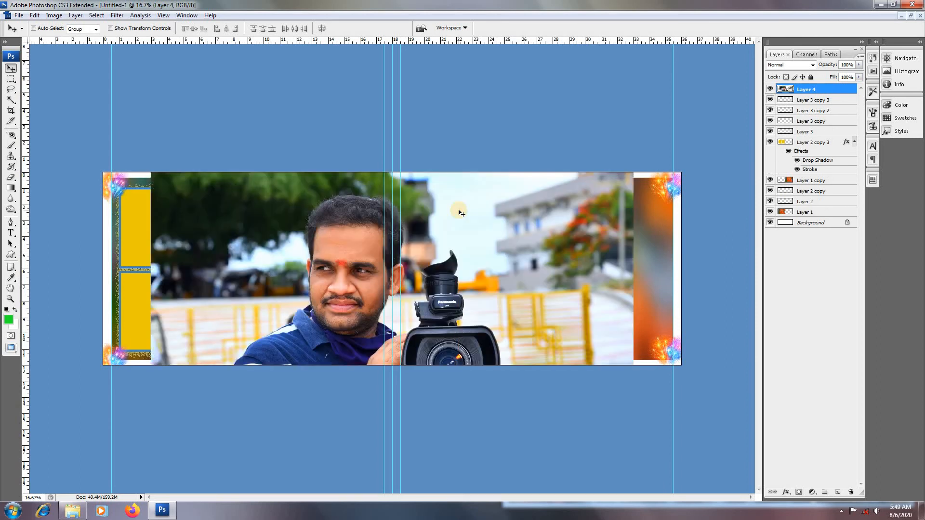
Scale the pasted photo to 46.5% and move it over the right page's blurred background
{"action": "key", "text": "ctrl+t"}
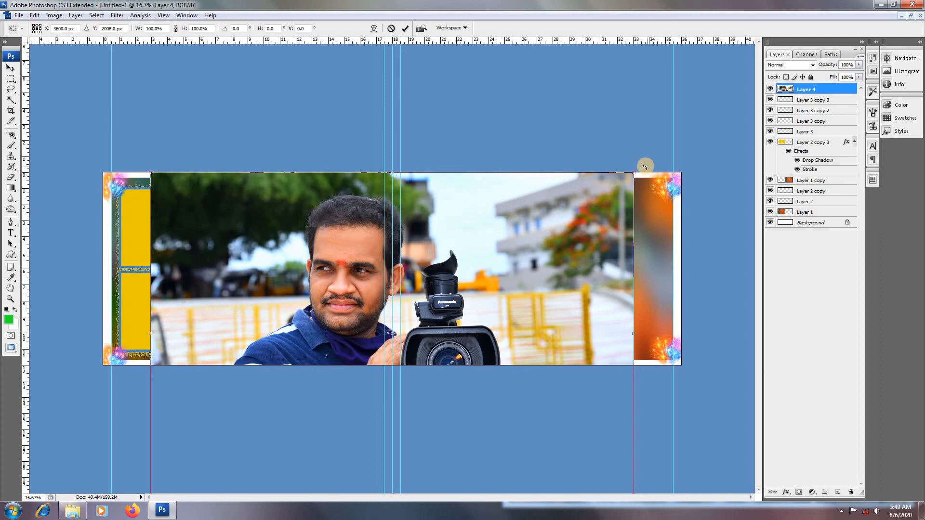
{"action": "left_click_drag", "start_coordinate": [633, 172], "coordinate": [466, 295]}
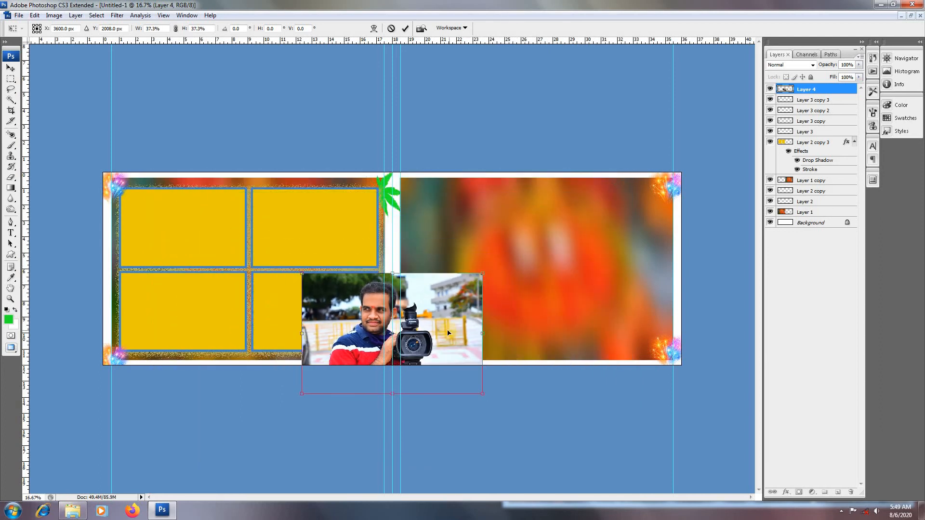
{"action": "left_click_drag", "start_coordinate": [449, 328], "coordinate": [594, 270]}
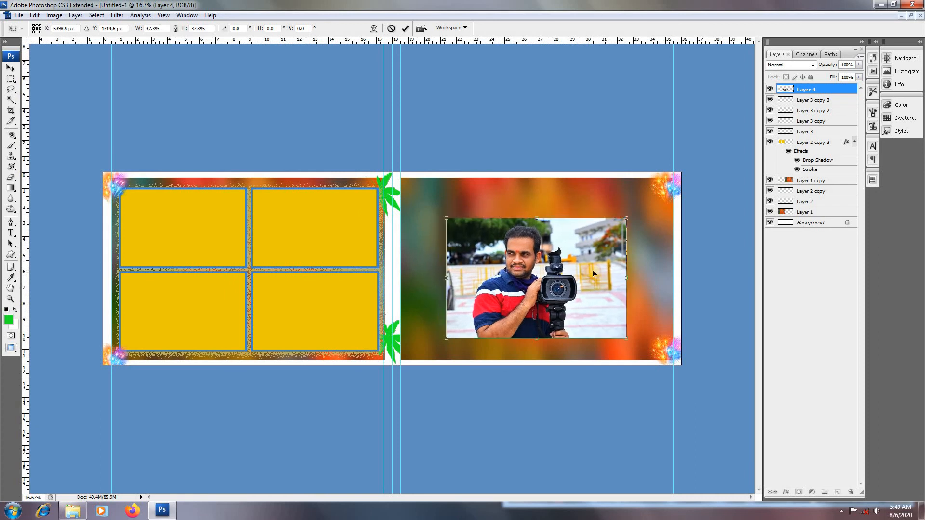
{"action": "left_click_drag", "start_coordinate": [626, 214], "coordinate": [648, 195]}
{"action": "left_click_drag", "start_coordinate": [592, 260], "coordinate": [593, 249]}
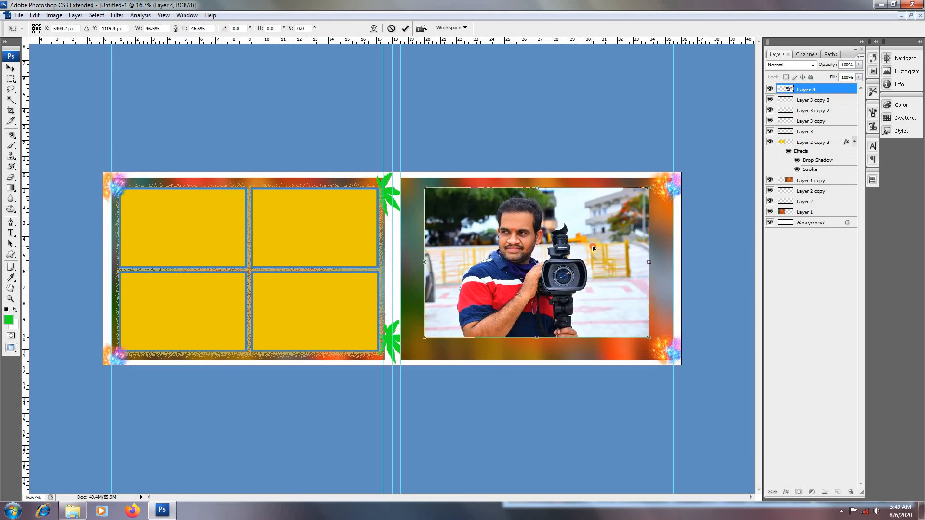
Enlarge the photo to 51.9% and centre it on the right page with an even margin around it
{"action": "left_click_drag", "start_coordinate": [648, 187], "coordinate": [659, 181]}
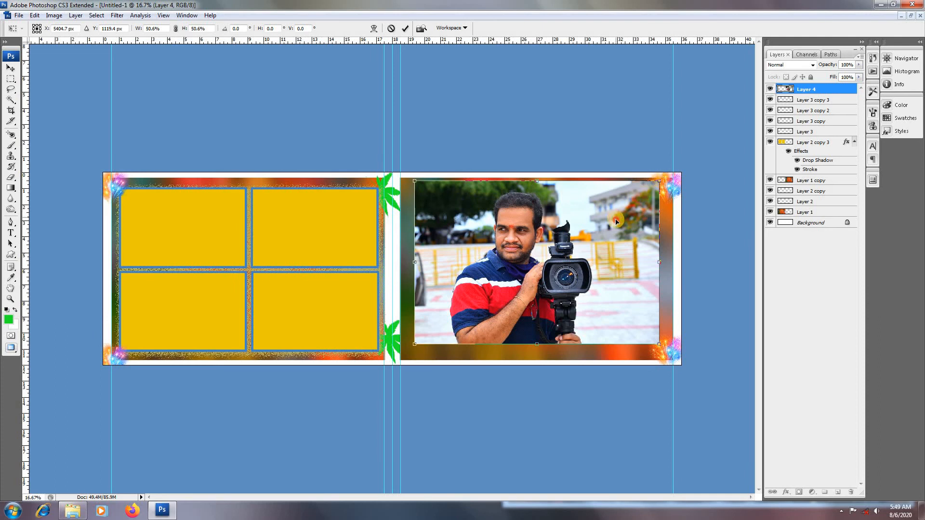
{"action": "left_click_drag", "start_coordinate": [616, 219], "coordinate": [618, 228]}
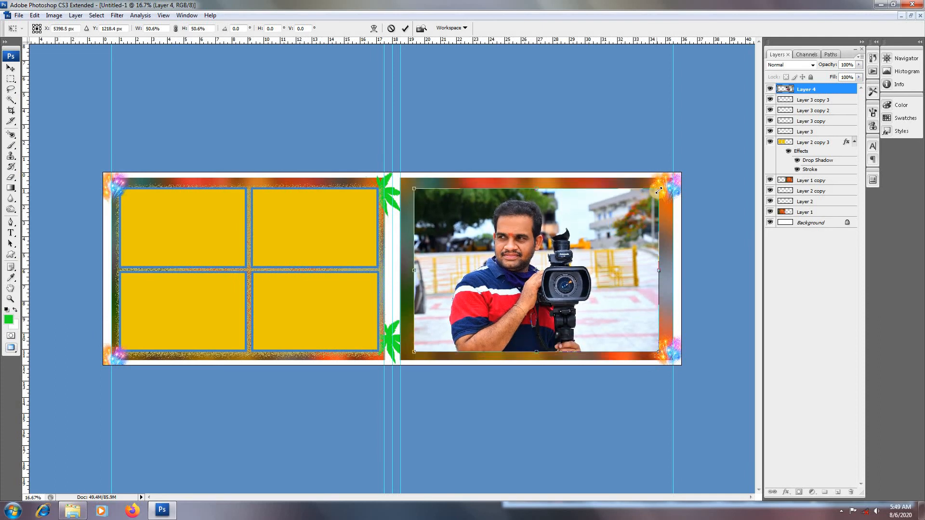
{"action": "left_click_drag", "start_coordinate": [659, 189], "coordinate": [667, 182]}
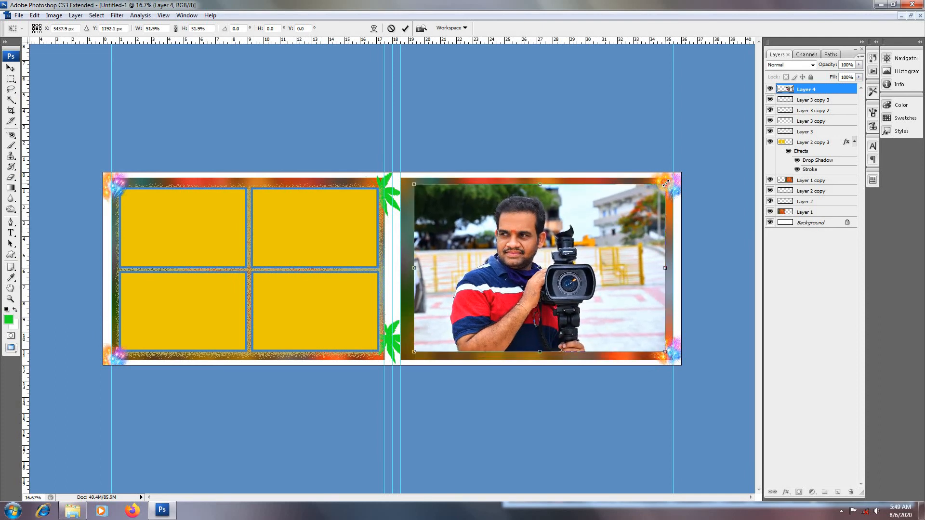
{"action": "key", "text": "Left"}
{"action": "key", "text": "Left"}
{"action": "key", "text": "Left"}
{"action": "key", "text": "Left"}
{"action": "key", "text": "Left"}
{"action": "key", "text": "Return"}
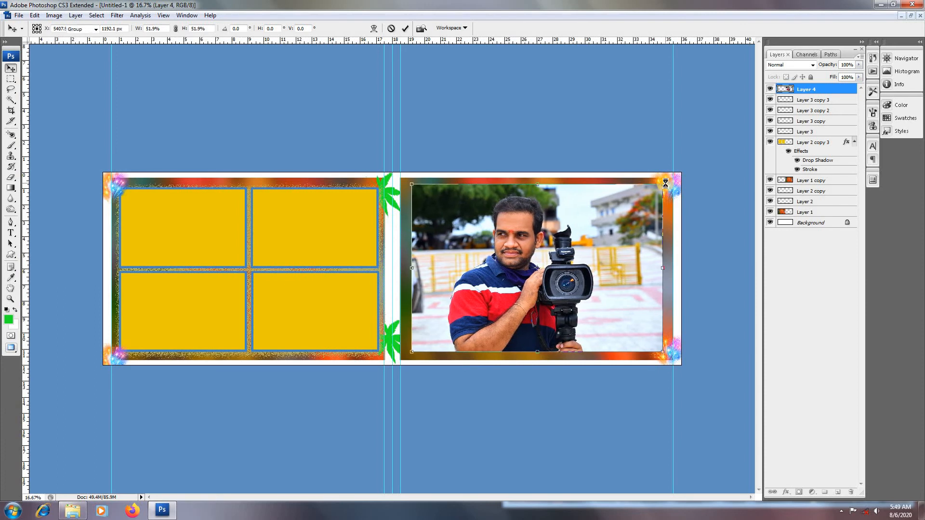
Add a layer mask that hides all of the photo on Layer 4
{"action": "left_click", "coordinate": [72, 16]}
{"action": "mouse_move", "coordinate": [93, 134]}
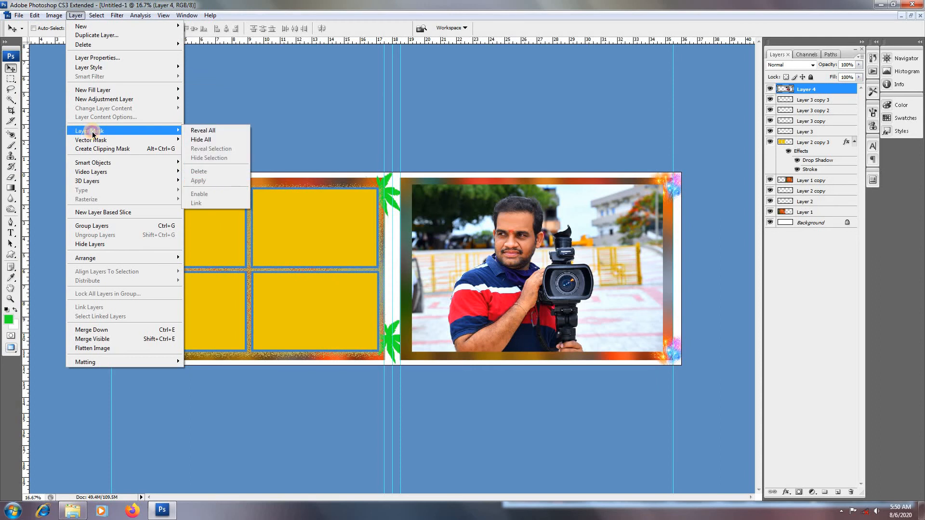
{"action": "left_click", "coordinate": [201, 139]}
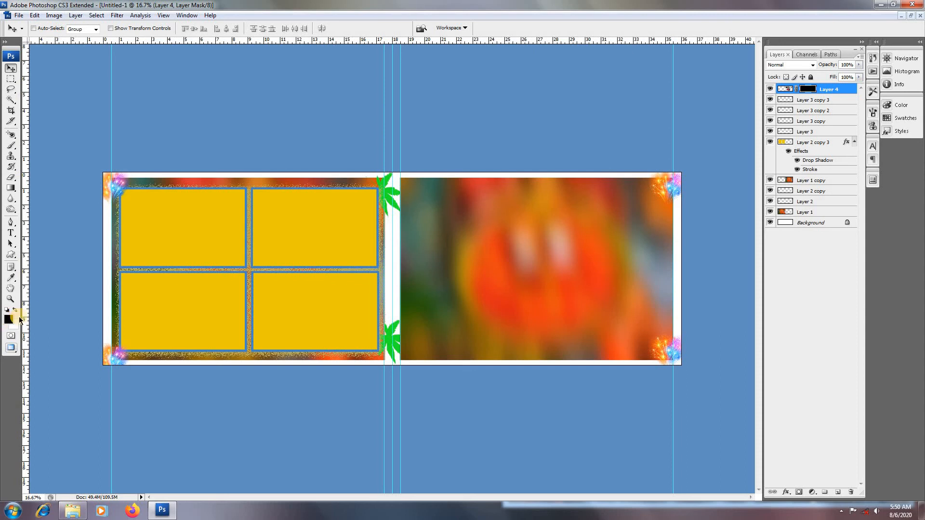
Set up a soft round brush with 0% hardness and a size of 800 px for painting on the mask
{"action": "left_click", "coordinate": [14, 146]}
{"action": "left_click", "coordinate": [48, 146]}
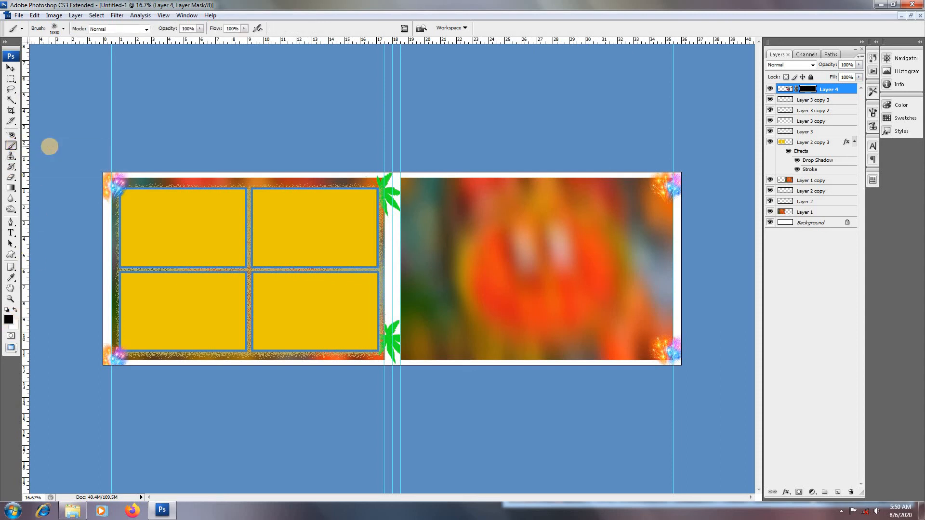
{"action": "left_click", "coordinate": [64, 29]}
{"action": "left_click", "coordinate": [98, 142]}
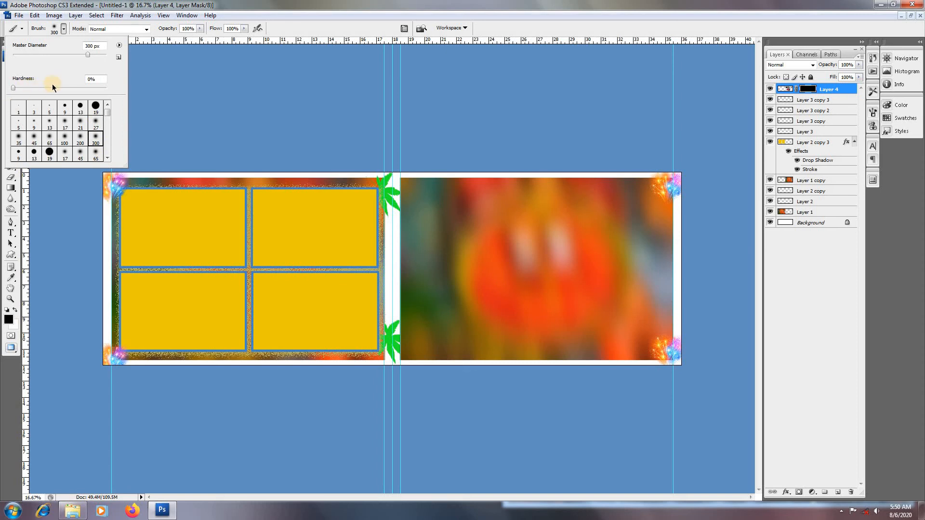
{"action": "left_click", "coordinate": [668, 302]}
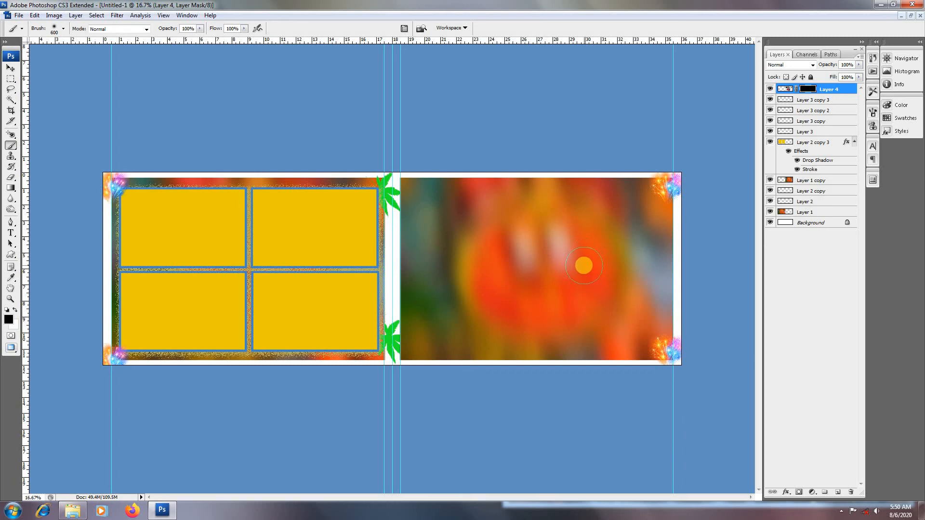
{"action": "key", "text": "bracketright"}
{"action": "key", "text": "bracketright"}
{"action": "key", "text": "bracketright"}
{"action": "key", "text": "bracketleft"}
{"action": "key", "text": "bracketleft"}
Paint the photo's mask with white to reveal the man and his camera, fading softly into the blurred background
{"action": "key", "text": "d"}
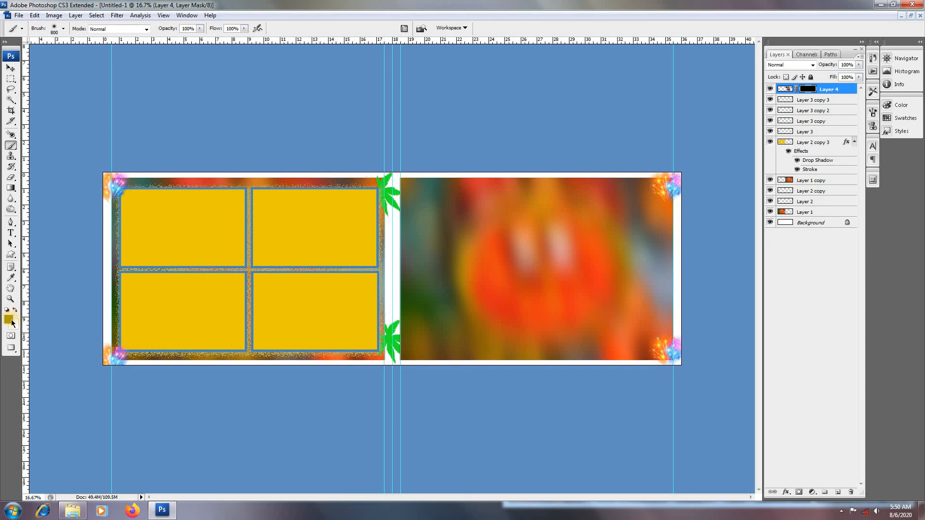
{"action": "key", "text": "x"}
{"action": "key", "text": "x"}
{"action": "mouse_move", "coordinate": [535, 259]}
{"action": "left_mouse_down"}
{"action": "mouse_move", "coordinate": [521, 226]}
{"action": "mouse_move", "coordinate": [507, 230]}
{"action": "mouse_move", "coordinate": [499, 249]}
{"action": "mouse_move", "coordinate": [509, 291]}
{"action": "mouse_move", "coordinate": [529, 305]}
{"action": "mouse_move", "coordinate": [557, 295]}
{"action": "mouse_move", "coordinate": [566, 271]}
{"action": "mouse_move", "coordinate": [552, 230]}
{"action": "mouse_move", "coordinate": [541, 220]}
{"action": "mouse_move", "coordinate": [503, 221]}
{"action": "mouse_move", "coordinate": [481, 246]}
{"action": "mouse_move", "coordinate": [489, 312]}
{"action": "mouse_move", "coordinate": [501, 324]}
{"action": "mouse_move", "coordinate": [560, 321]}
{"action": "mouse_move", "coordinate": [565, 254]}
{"action": "mouse_move", "coordinate": [531, 221]}
{"action": "mouse_move", "coordinate": [488, 238]}
{"action": "mouse_move", "coordinate": [483, 279]}
{"action": "mouse_move", "coordinate": [489, 312]}
{"action": "mouse_move", "coordinate": [556, 302]}
{"action": "mouse_move", "coordinate": [569, 276]}
{"action": "mouse_move", "coordinate": [564, 227]}
{"action": "mouse_move", "coordinate": [540, 280]}
{"action": "mouse_move", "coordinate": [474, 328]}
{"action": "mouse_move", "coordinate": [523, 322]}
{"action": "left_mouse_up"}
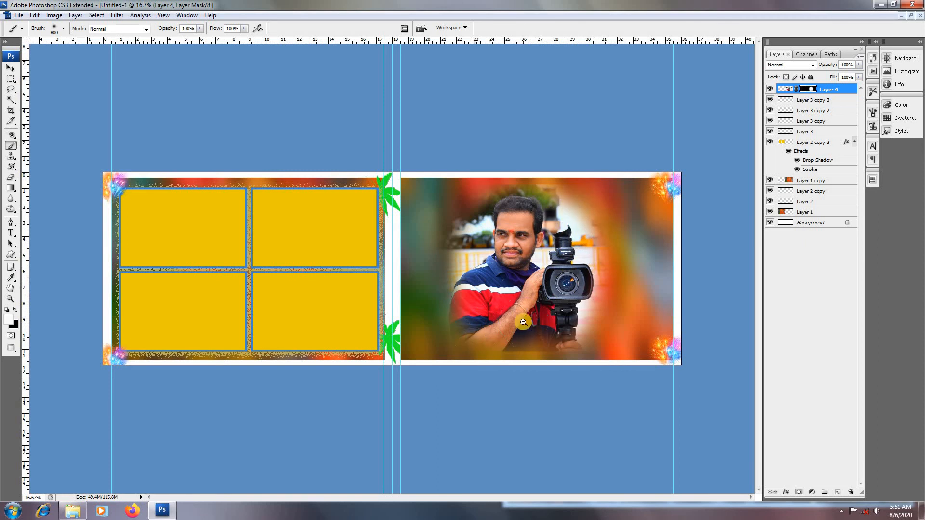
Recolour the right page's blurred background on Layer 1 copy with Hue/Saturation: hue +36, saturation -14, lightness -18
{"action": "key", "text": "ctrl+minus"}
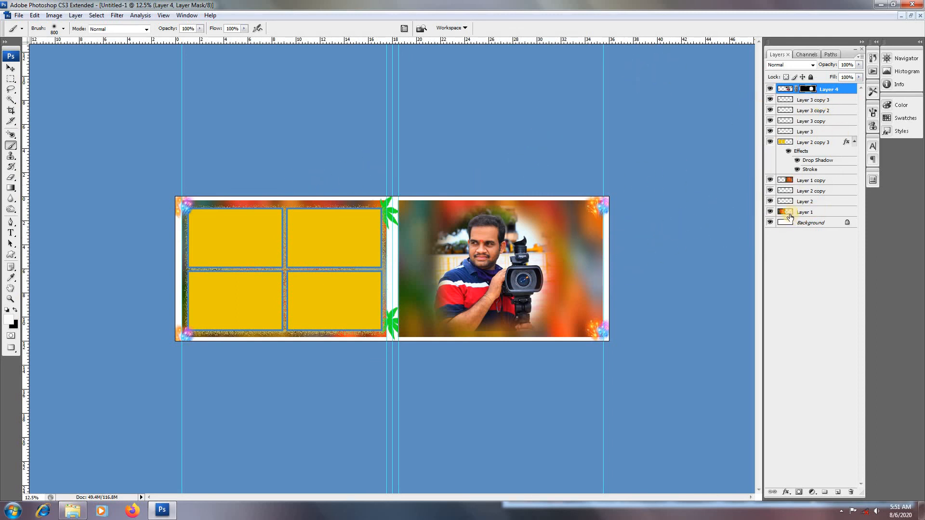
{"action": "left_click", "coordinate": [770, 212]}
{"action": "left_click", "coordinate": [769, 212]}
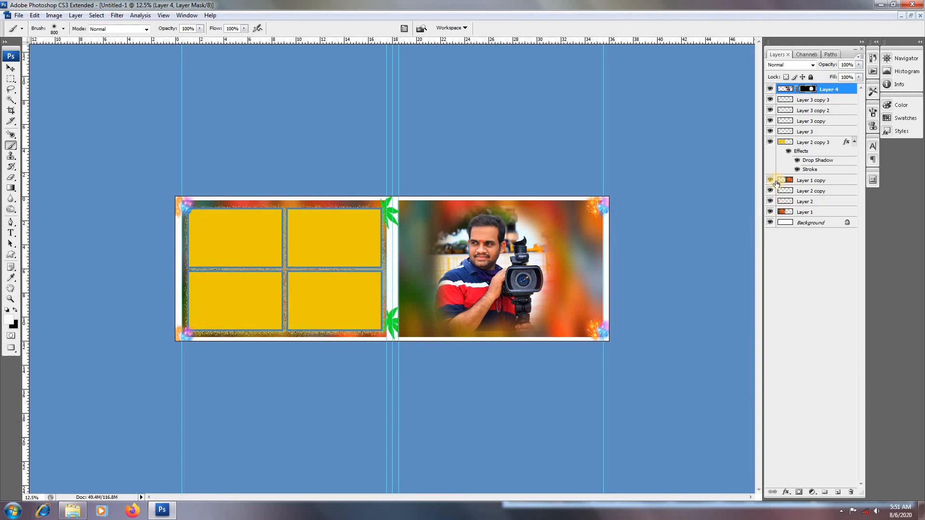
{"action": "left_click", "coordinate": [819, 181]}
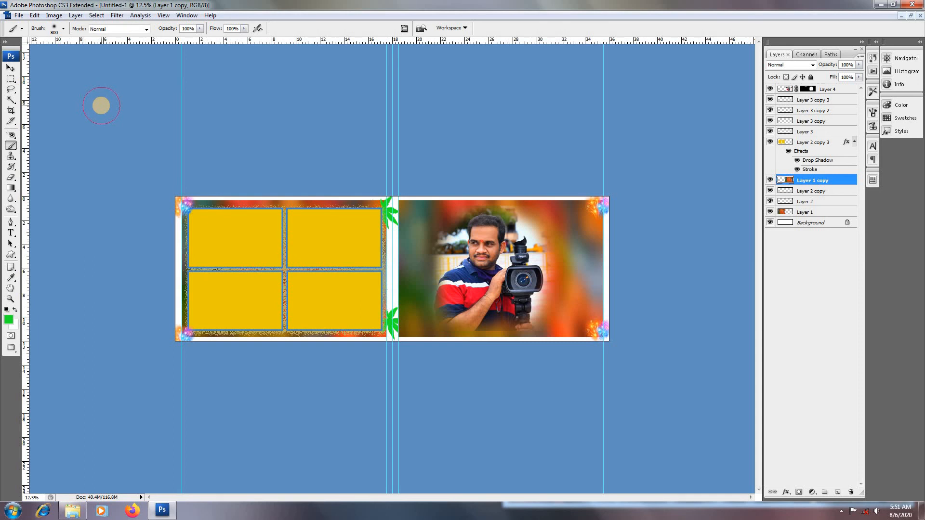
{"action": "left_click", "coordinate": [54, 15]}
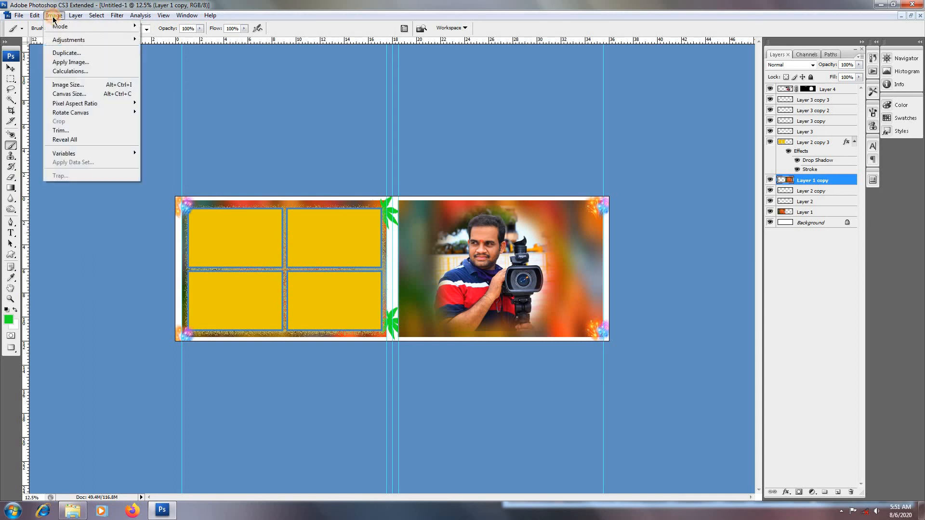
{"action": "mouse_move", "coordinate": [65, 44]}
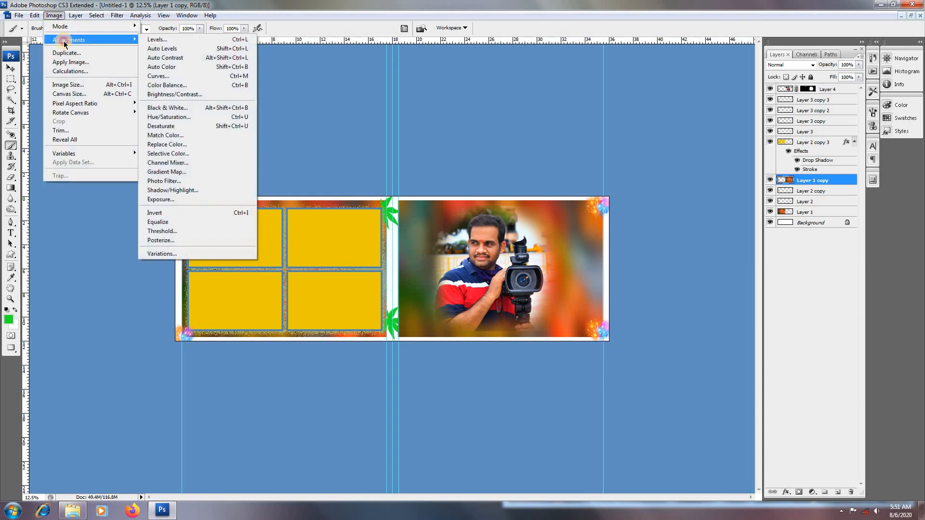
{"action": "left_click", "coordinate": [191, 124]}
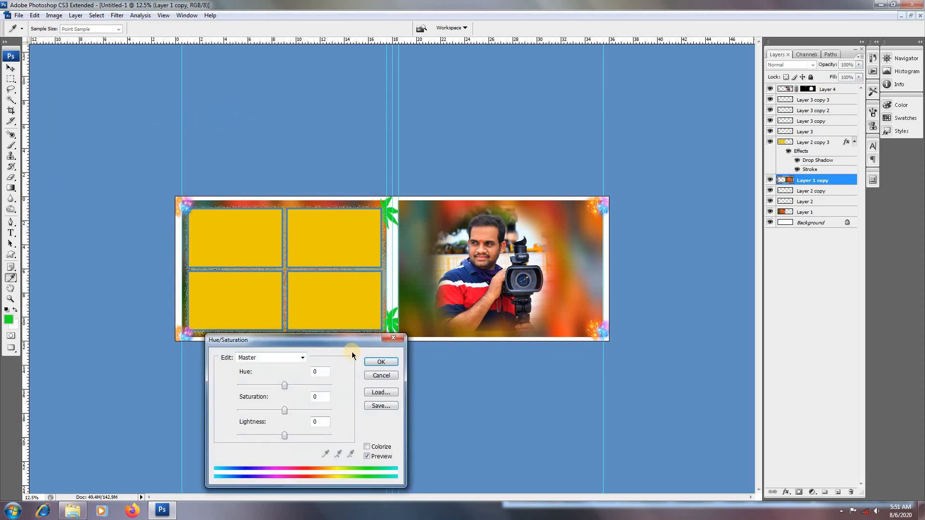
{"action": "left_click_drag", "start_coordinate": [298, 335], "coordinate": [177, 72]}
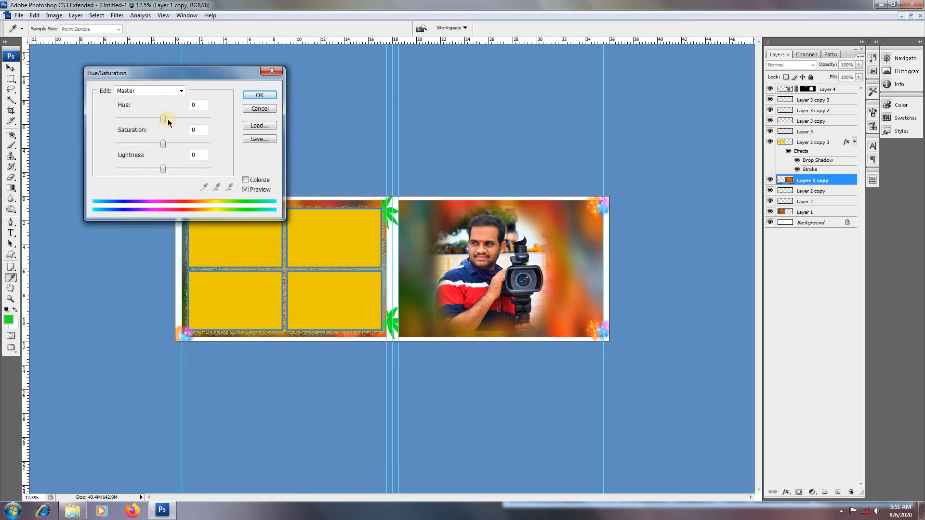
{"action": "left_click_drag", "start_coordinate": [169, 122], "coordinate": [177, 120]}
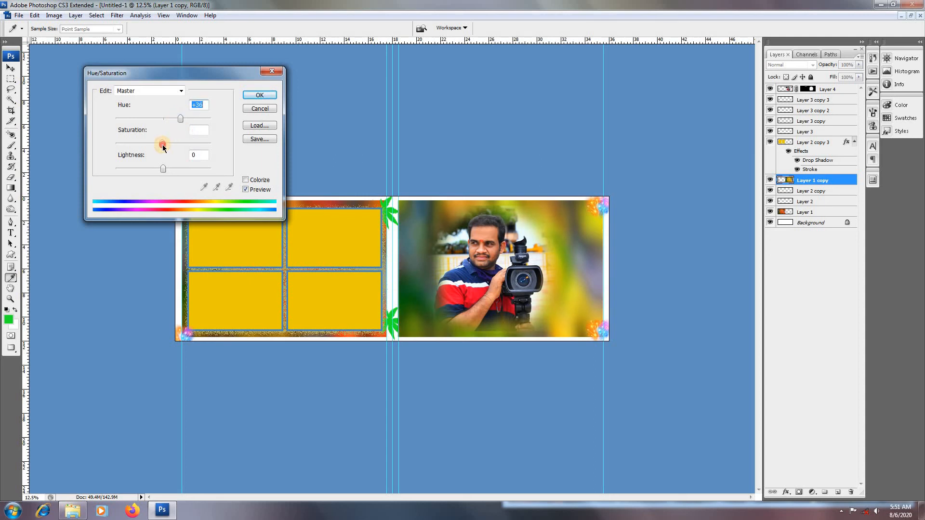
{"action": "left_click_drag", "start_coordinate": [162, 144], "coordinate": [153, 172]}
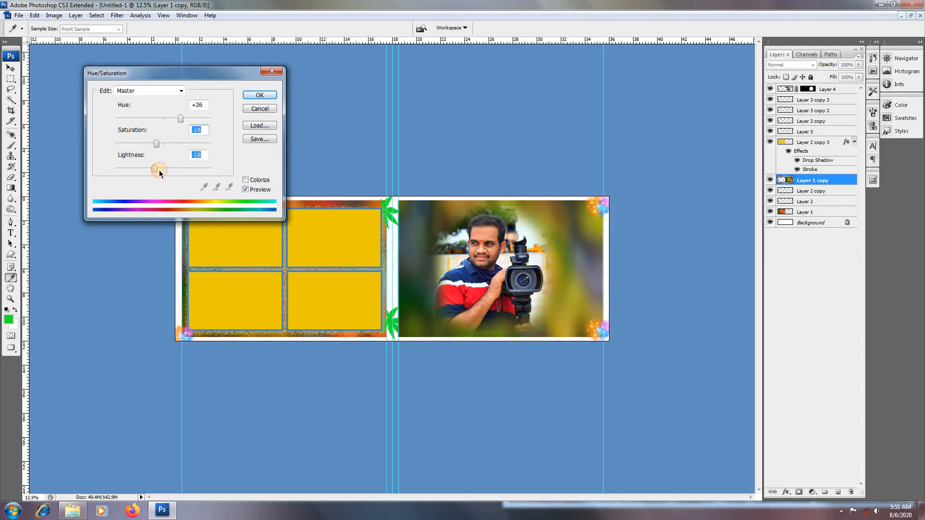
{"action": "left_click", "coordinate": [259, 95]}
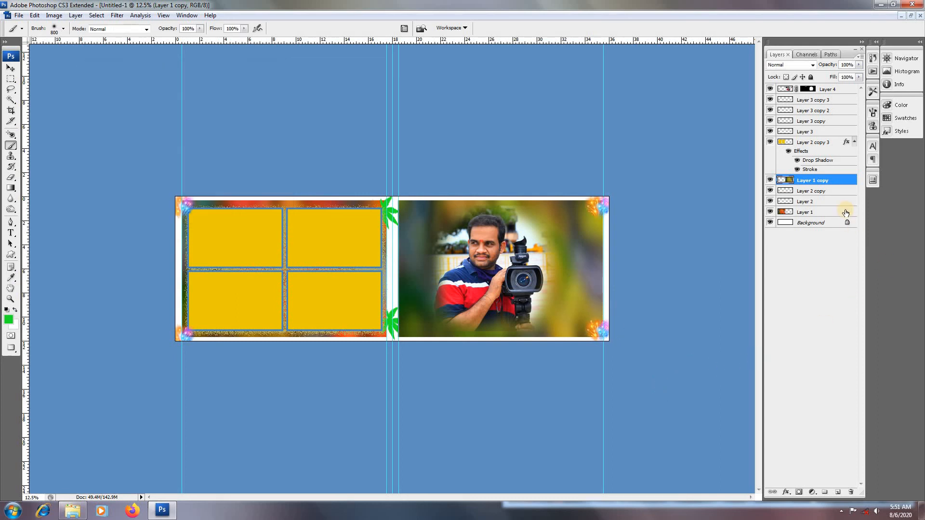
Add a Photo Filter adjustment layer above the portrait on Layer 4, using the Yellow filter at 49% density
{"action": "left_click", "coordinate": [785, 89]}
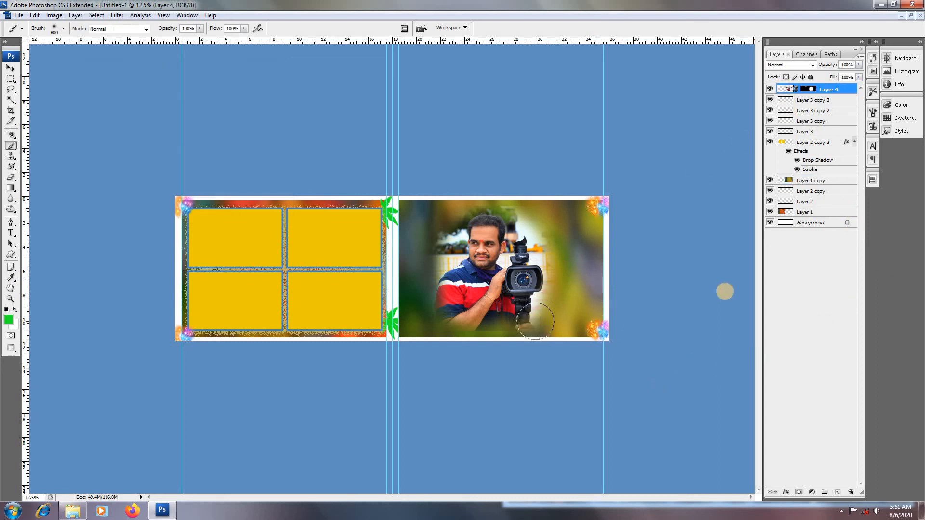
{"action": "left_click", "coordinate": [814, 493]}
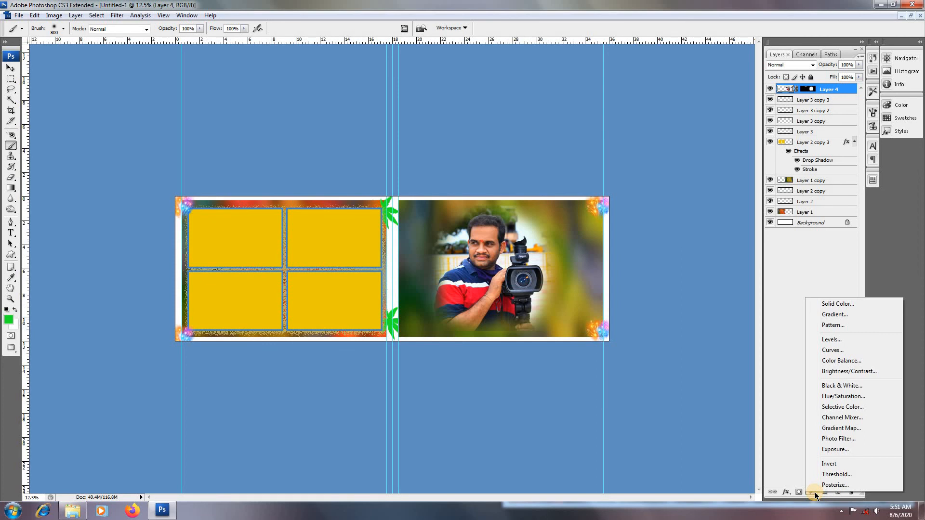
{"action": "left_click", "coordinate": [833, 438]}
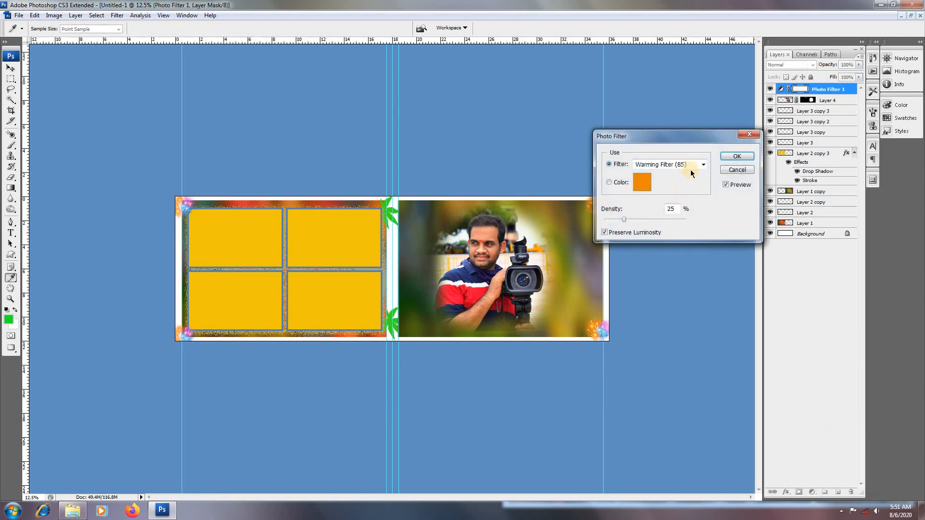
{"action": "left_click", "coordinate": [690, 170]}
{"action": "left_click", "coordinate": [669, 236]}
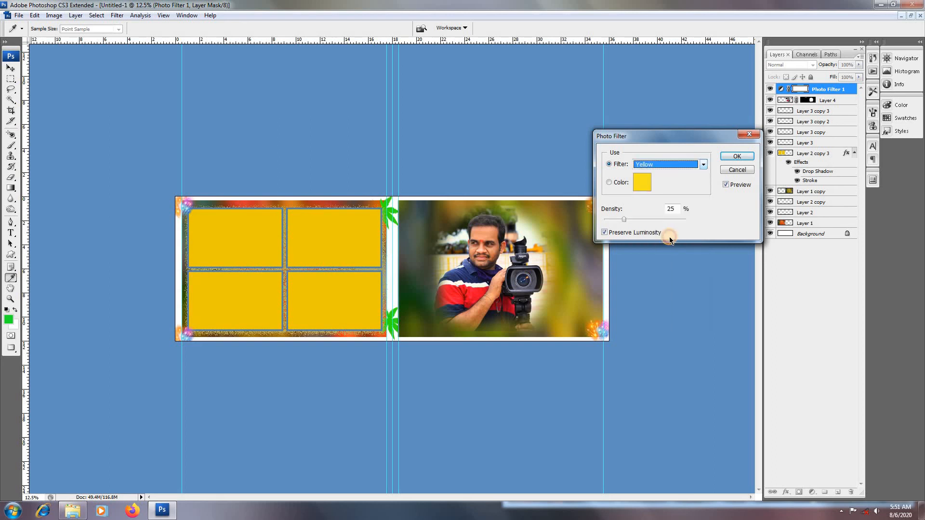
{"action": "left_click", "coordinate": [634, 221]}
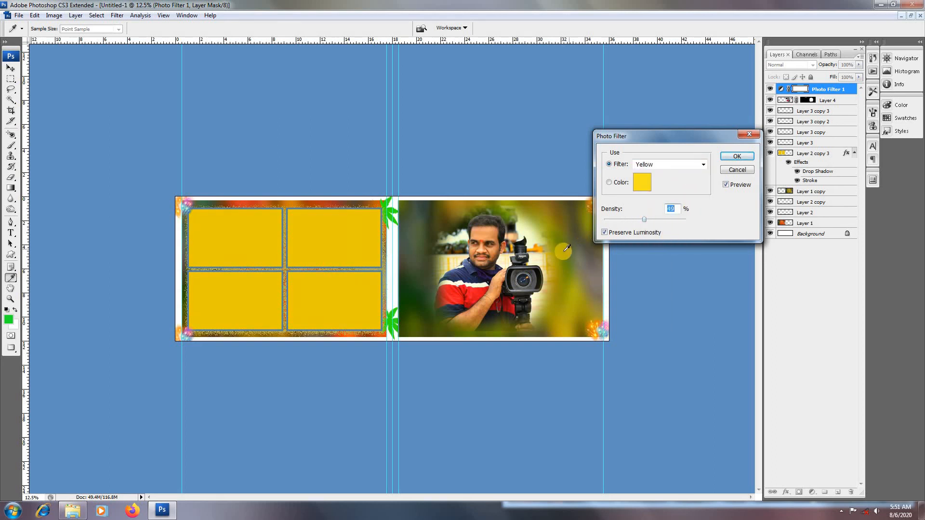
{"action": "left_click", "coordinate": [751, 156]}
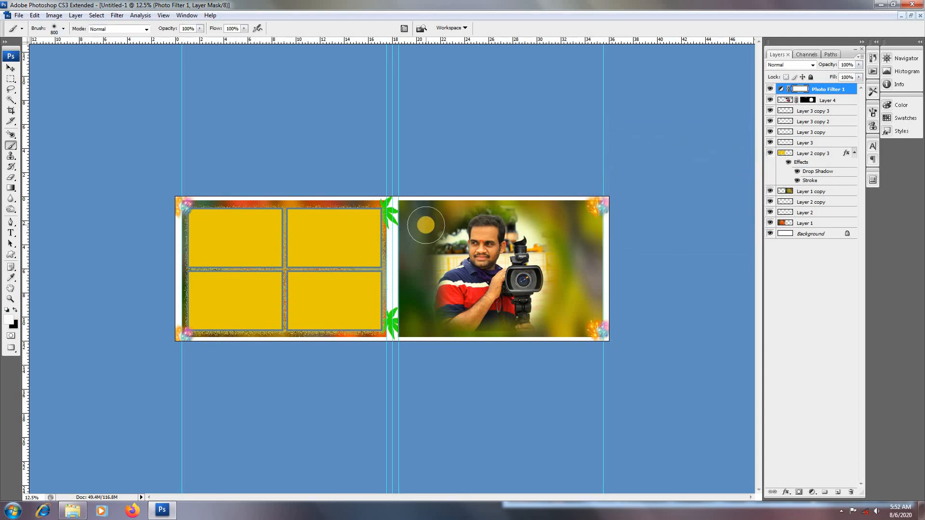
Inspect the colour-toned portrait page up close, collapse the layer list and review the whole spread
{"action": "left_click", "coordinate": [534, 250], "text": "ctrl+alt"}
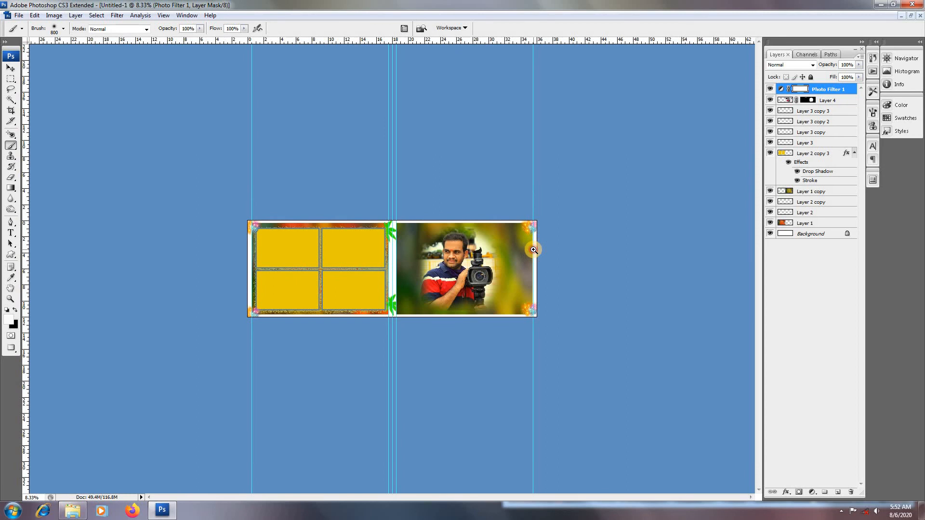
{"action": "left_click", "coordinate": [533, 250], "text": "ctrl"}
{"action": "left_click", "coordinate": [533, 249], "text": "ctrl"}
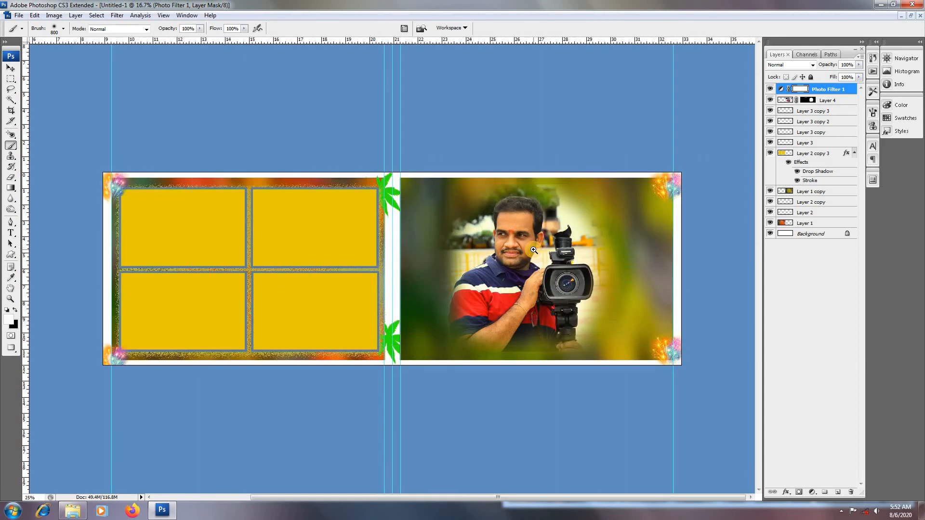
{"action": "left_click", "coordinate": [533, 250], "text": "ctrl"}
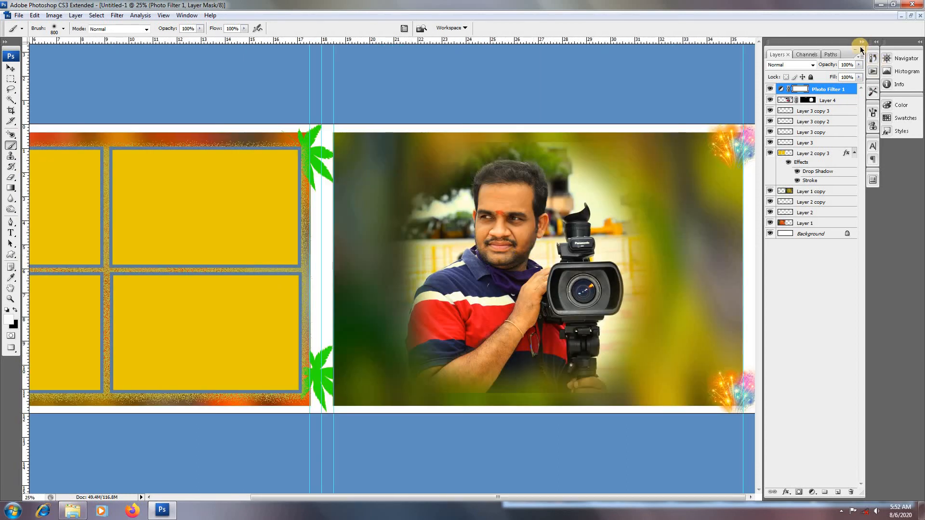
{"action": "left_click", "coordinate": [861, 49]}
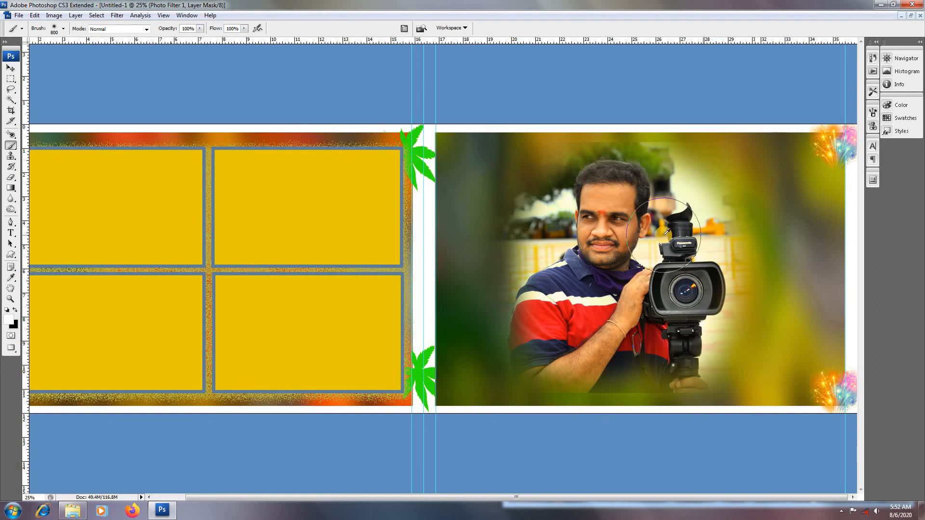
{"action": "key", "text": "ctrl+minus"}
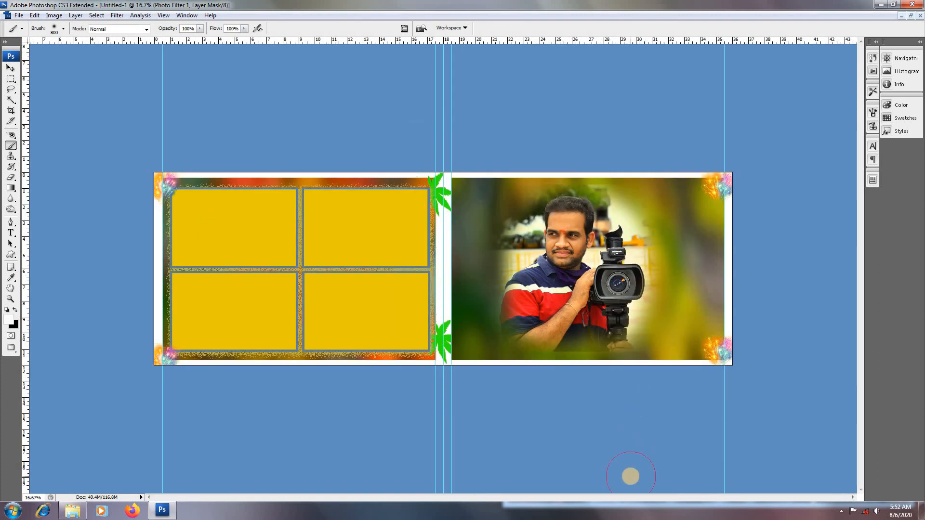